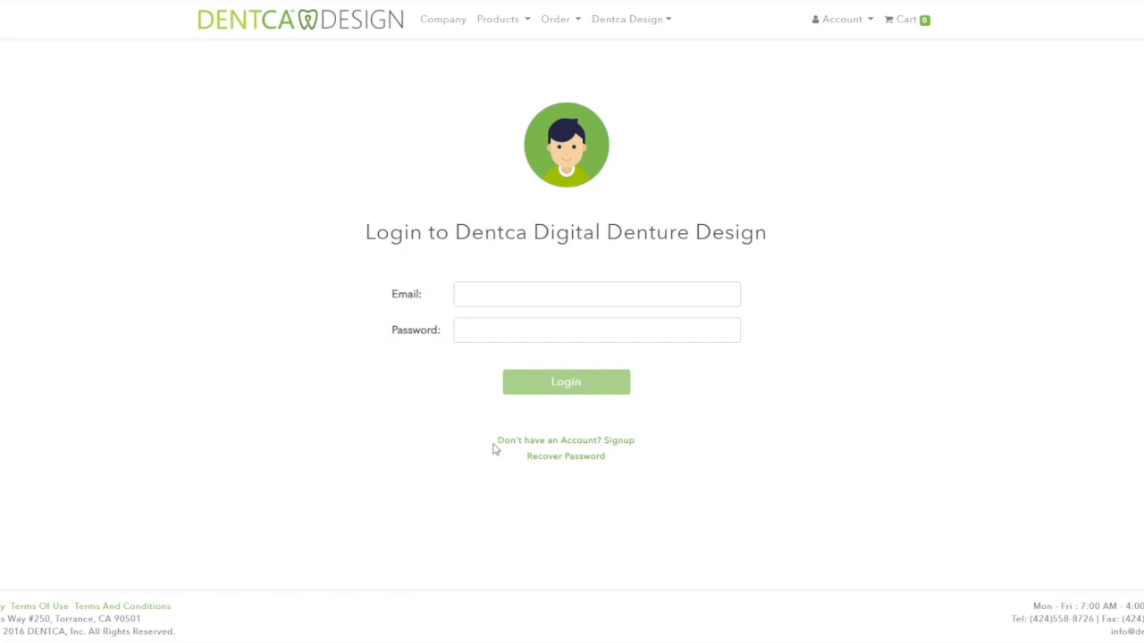
- Open the account signup form and scroll down through the registration fields
{"action": "left_click", "coordinate": [565, 446]}
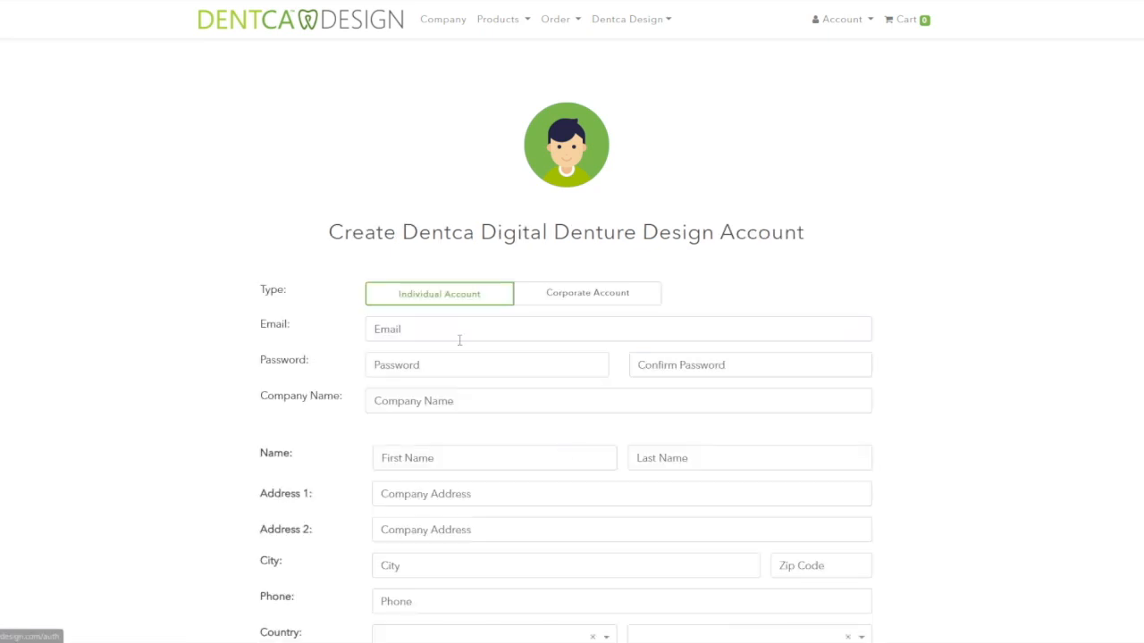
{"action": "scroll", "coordinate": [547, 391], "scroll_direction": "down", "scroll_amount": 2}
{"action": "scroll", "coordinate": [547, 393], "scroll_direction": "down", "scroll_amount": 3}
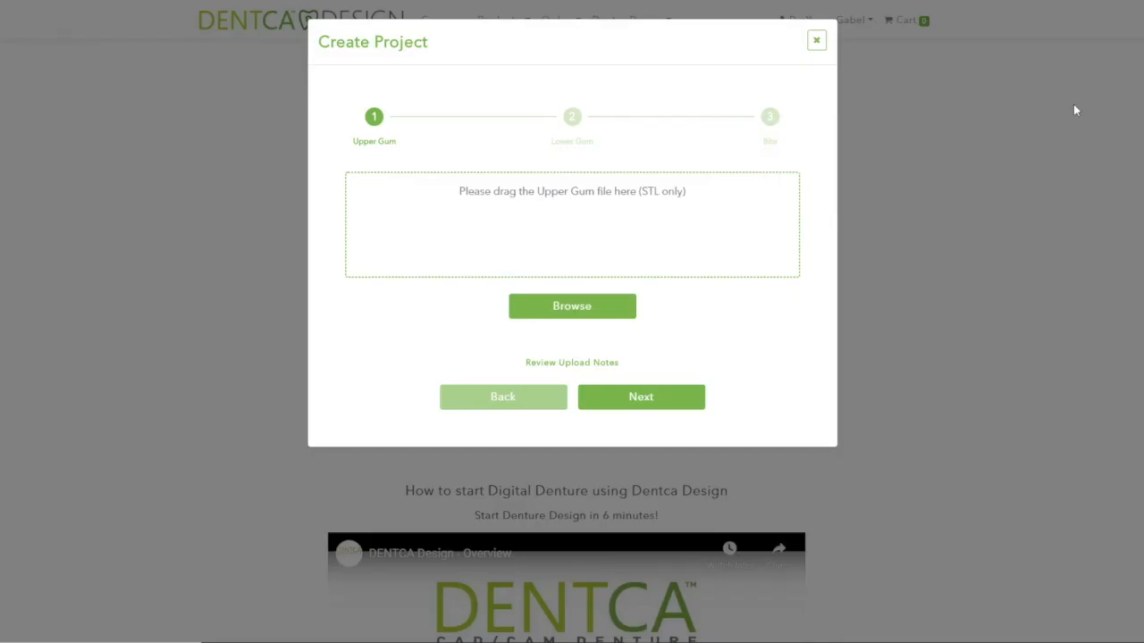
- Replace a too-large file with the maxillary STL as the upper gum scan
{"action": "left_click", "coordinate": [571, 310]}
{"action": "left_click_drag", "start_coordinate": [1143, 308], "coordinate": [661, 262]}
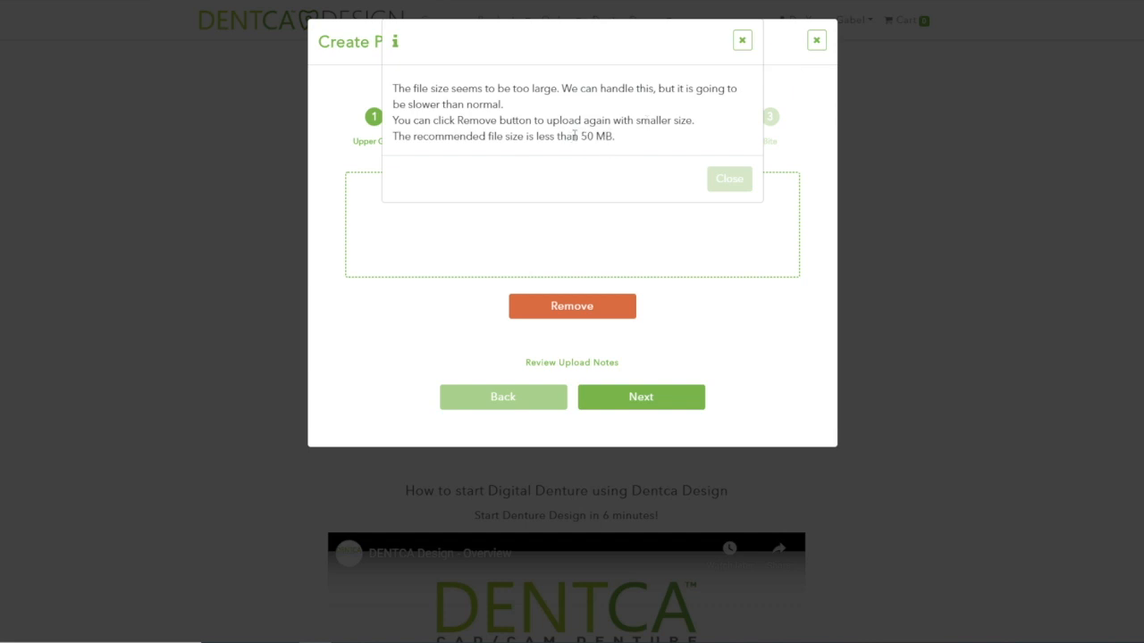
{"action": "left_click", "coordinate": [722, 179]}
{"action": "left_click", "coordinate": [615, 312]}
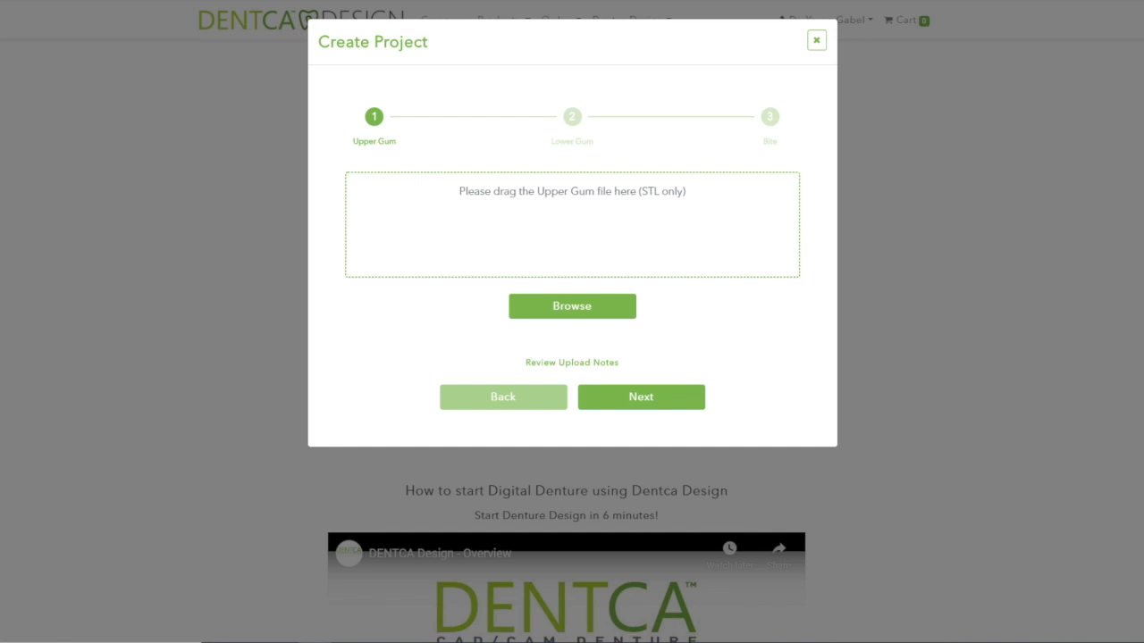
{"action": "left_click_drag", "start_coordinate": [1018, 280], "coordinate": [684, 255]}
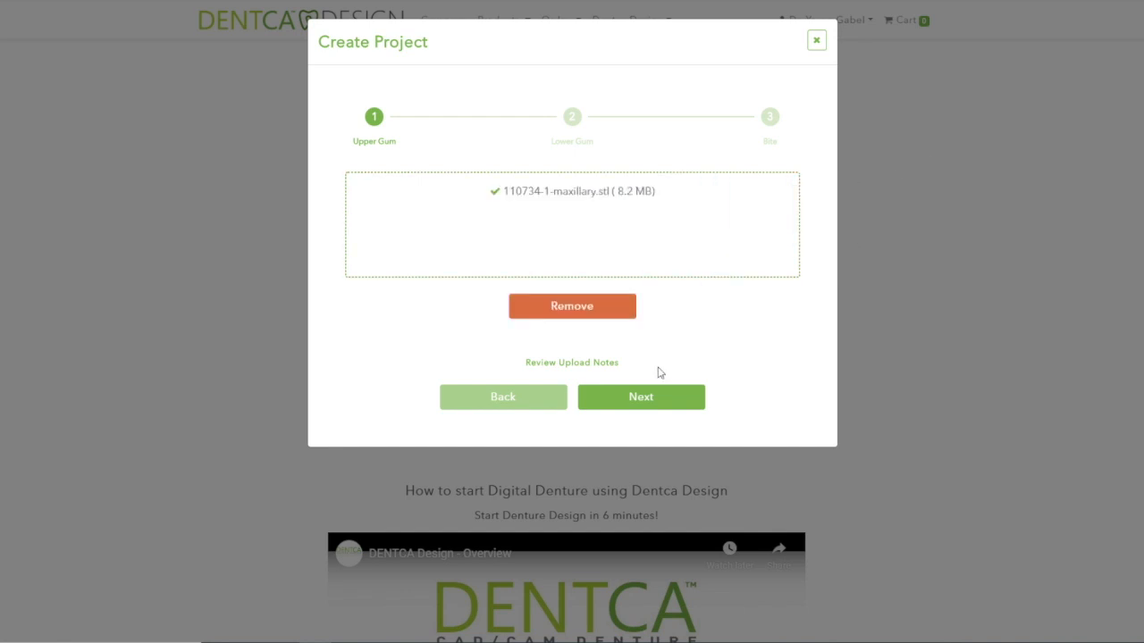
- Add the mandibular STL as lower gum and the bite STL, then upload all three
{"action": "left_click", "coordinate": [658, 401]}
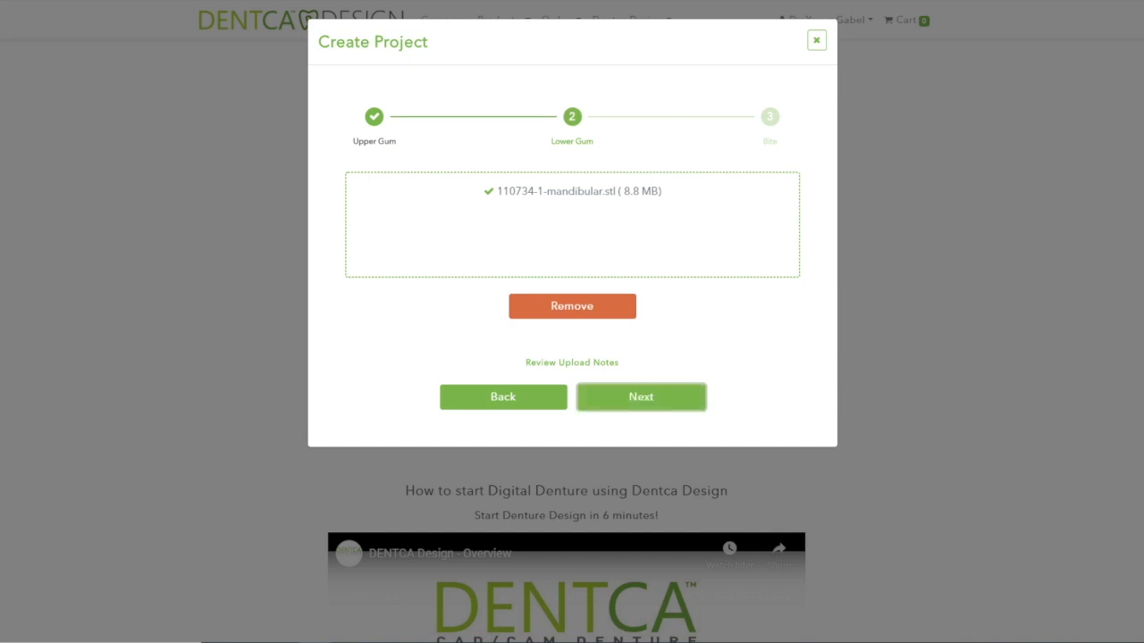
{"action": "left_click_drag", "start_coordinate": [1143, 234], "coordinate": [521, 265]}
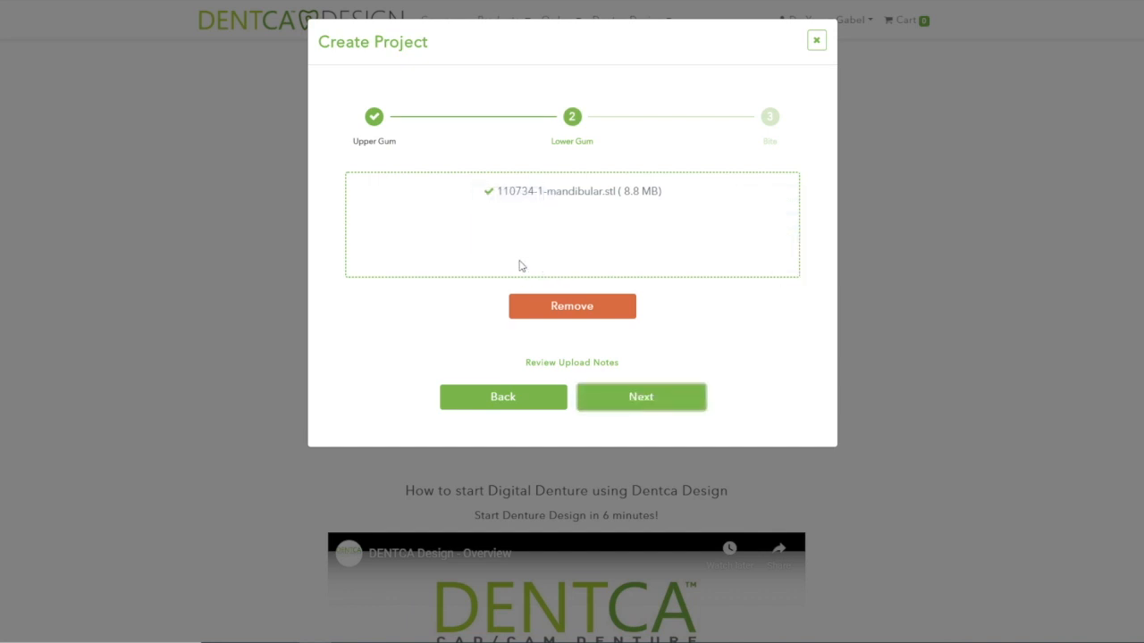
{"action": "left_click", "coordinate": [659, 401]}
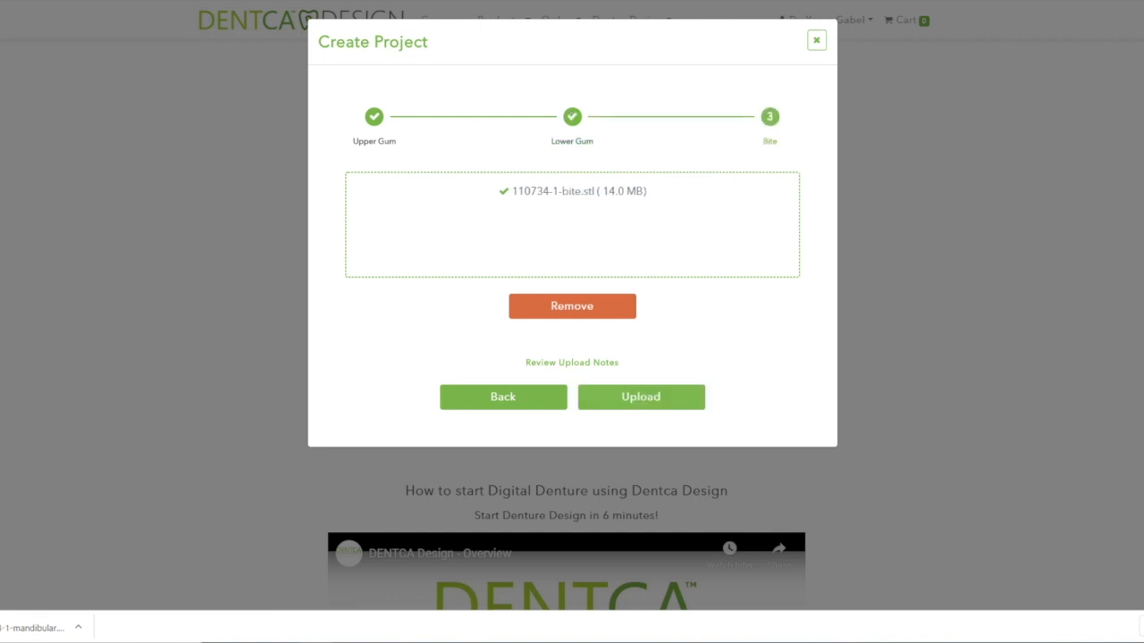
{"action": "left_click_drag", "start_coordinate": [1143, 288], "coordinate": [680, 271]}
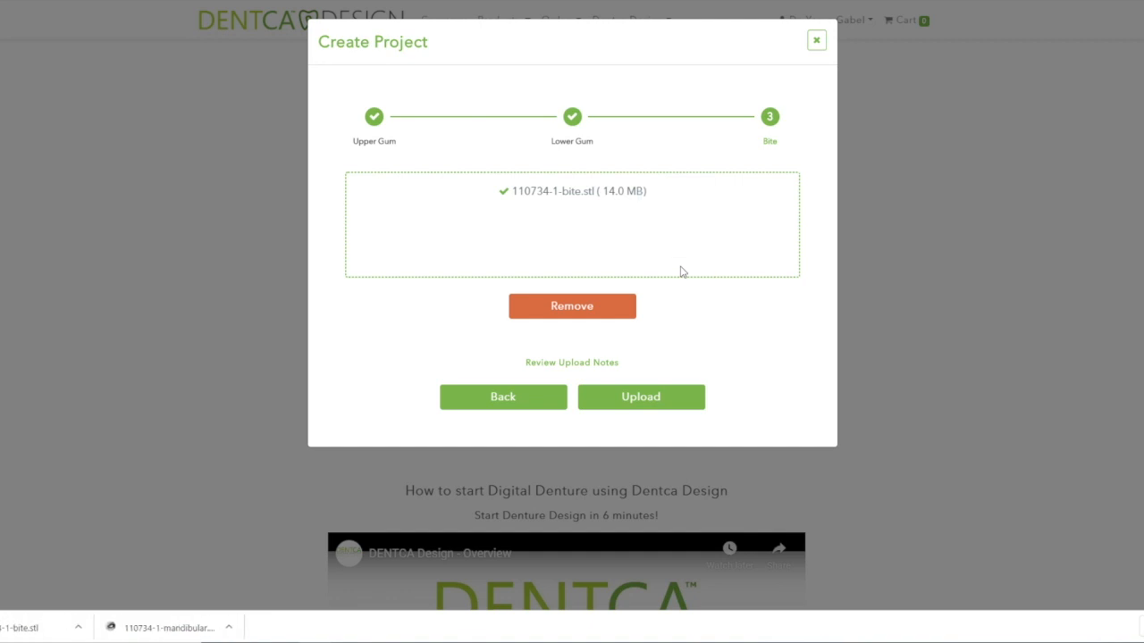
{"action": "left_click", "coordinate": [660, 404]}
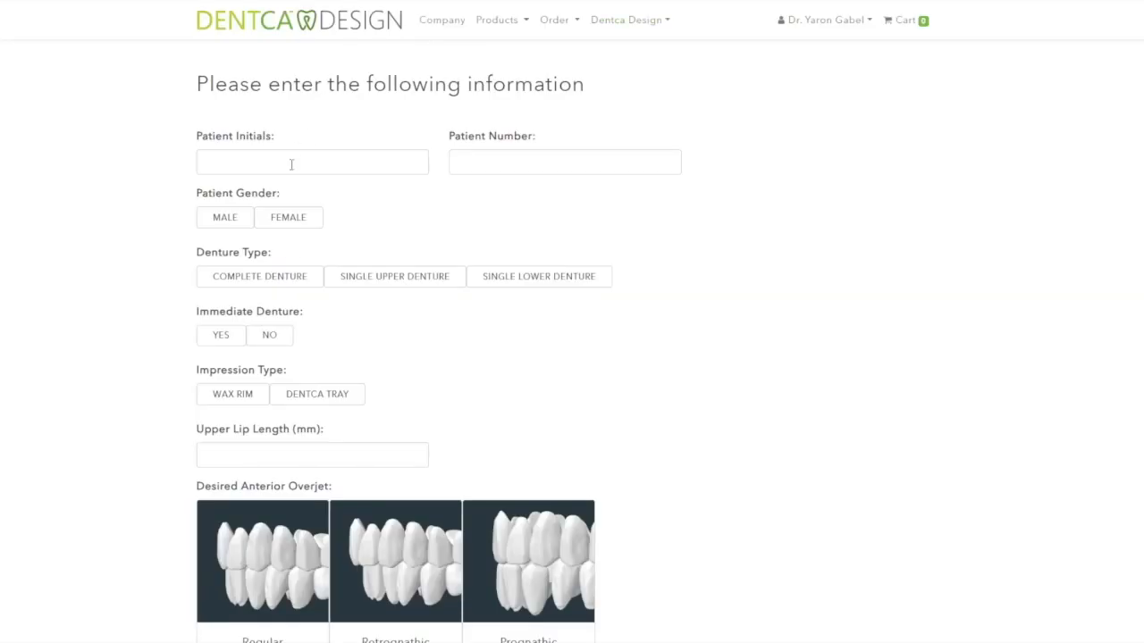
- Enter the patient's initials and the patient number
{"action": "left_click", "coordinate": [291, 164]}
{"action": "type", "text": "RG"}
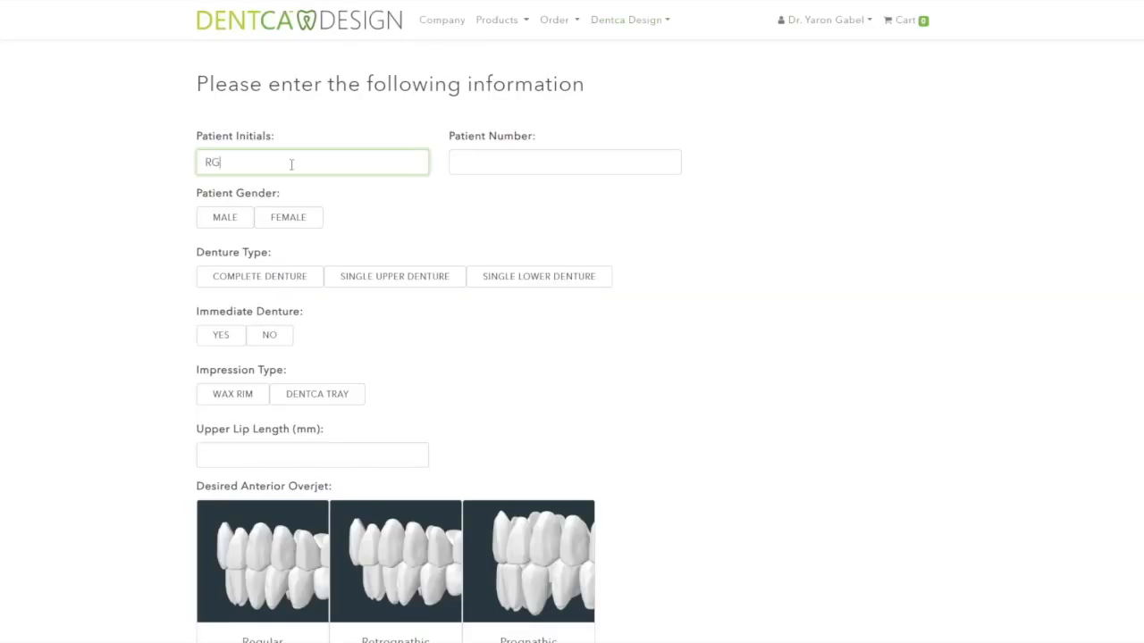
{"action": "left_click", "coordinate": [465, 163]}
{"action": "type", "text": "12345"}
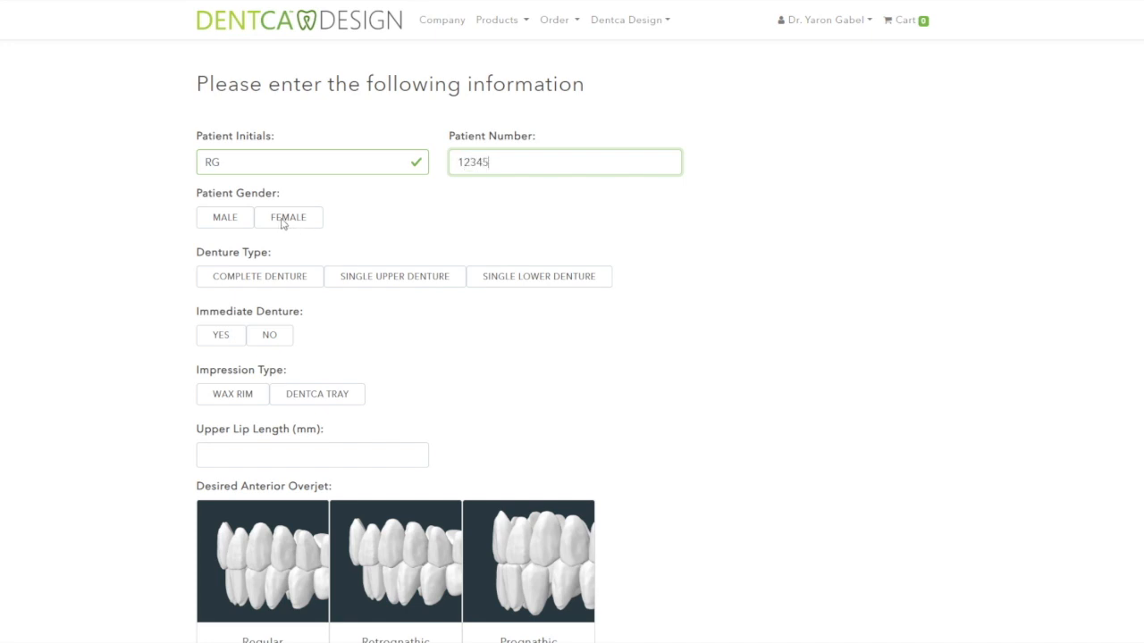
- Set the case to Female, Complete Denture, and not an immediate denture
{"action": "left_click", "coordinate": [284, 222]}
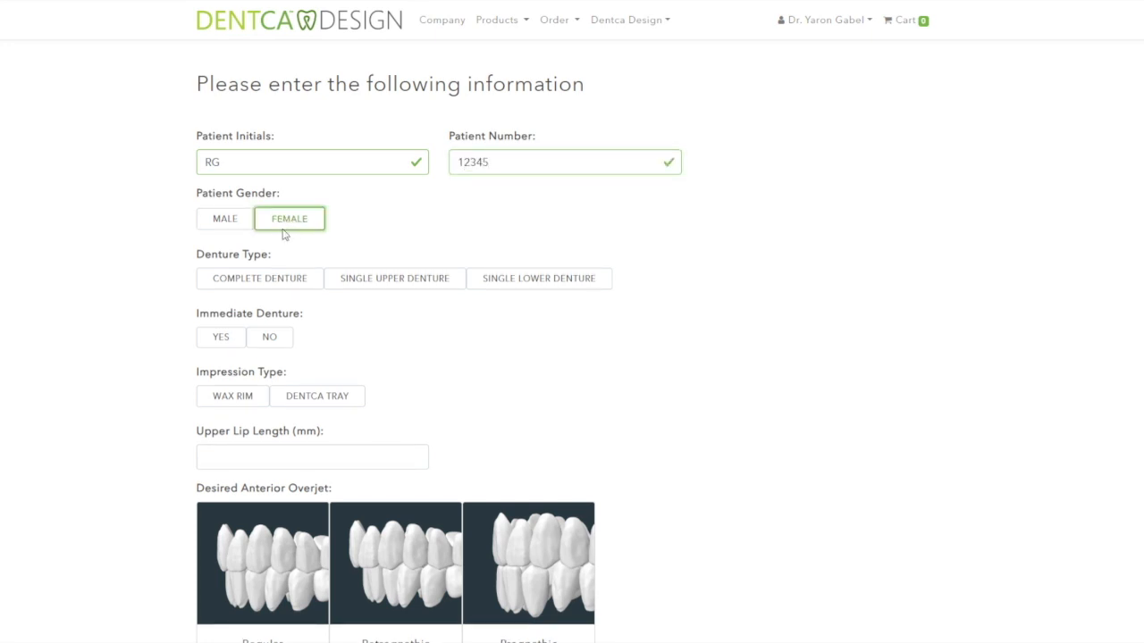
{"action": "left_click", "coordinate": [284, 282]}
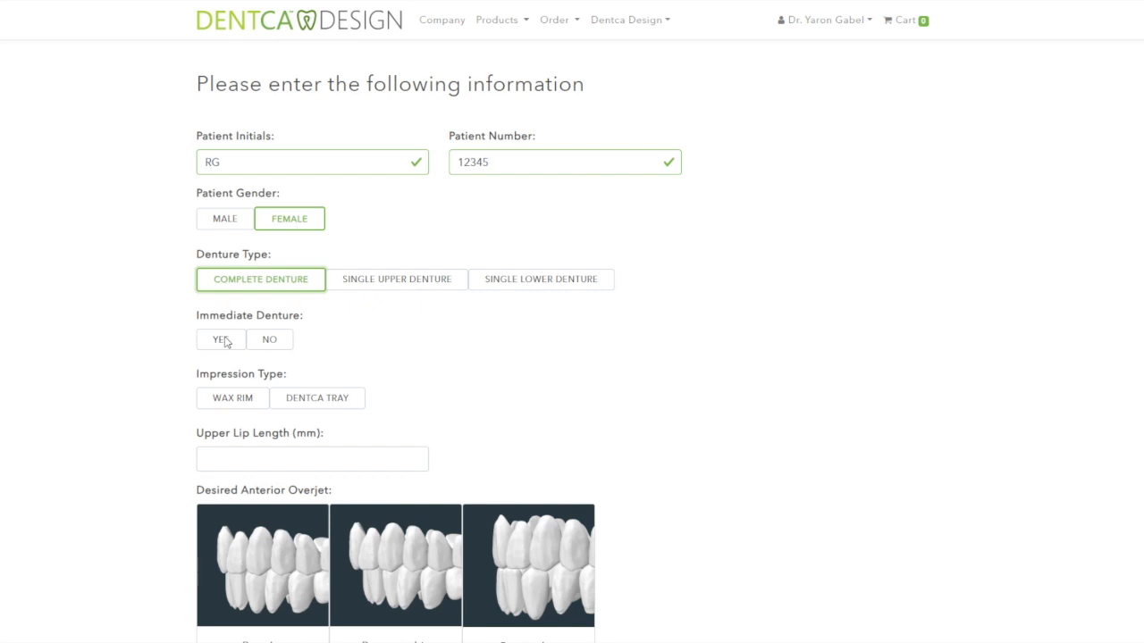
{"action": "left_click", "coordinate": [278, 343]}
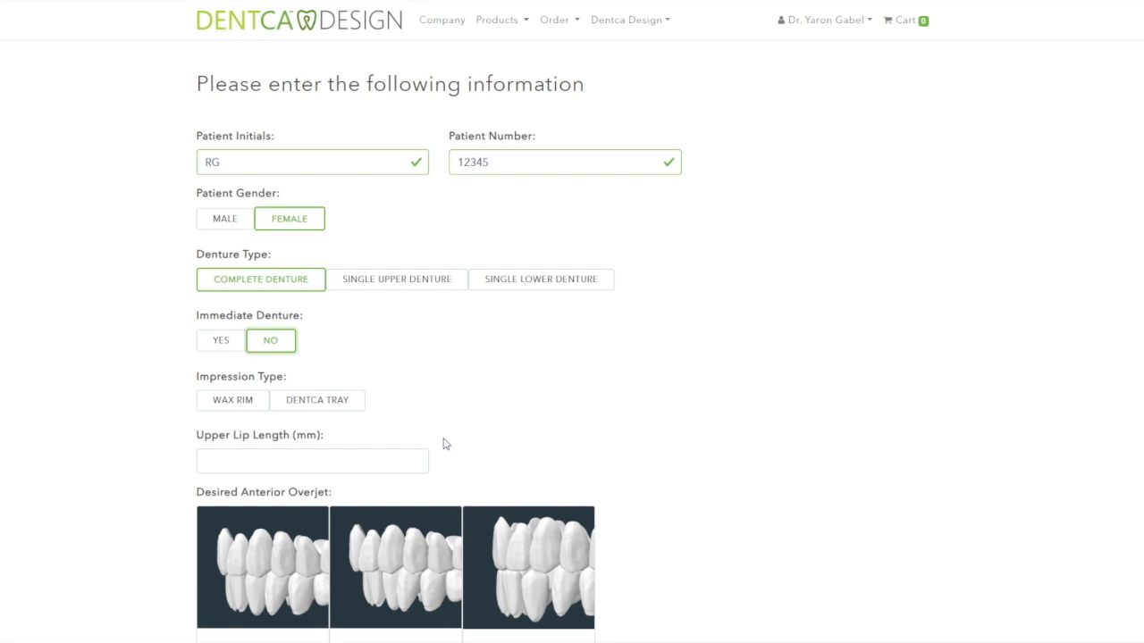
- Choose wax rim impression, Regular Class I overjet and Dentca Premium teeth
{"action": "left_click", "coordinate": [233, 401]}
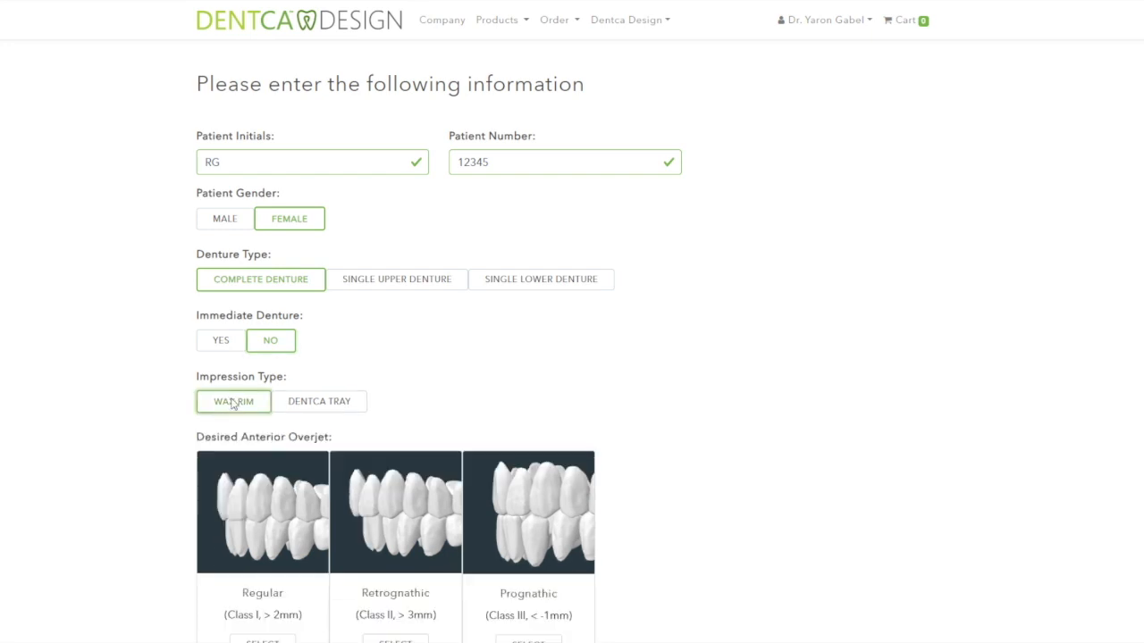
{"action": "scroll", "coordinate": [600, 396], "scroll_direction": "down", "scroll_amount": 4}
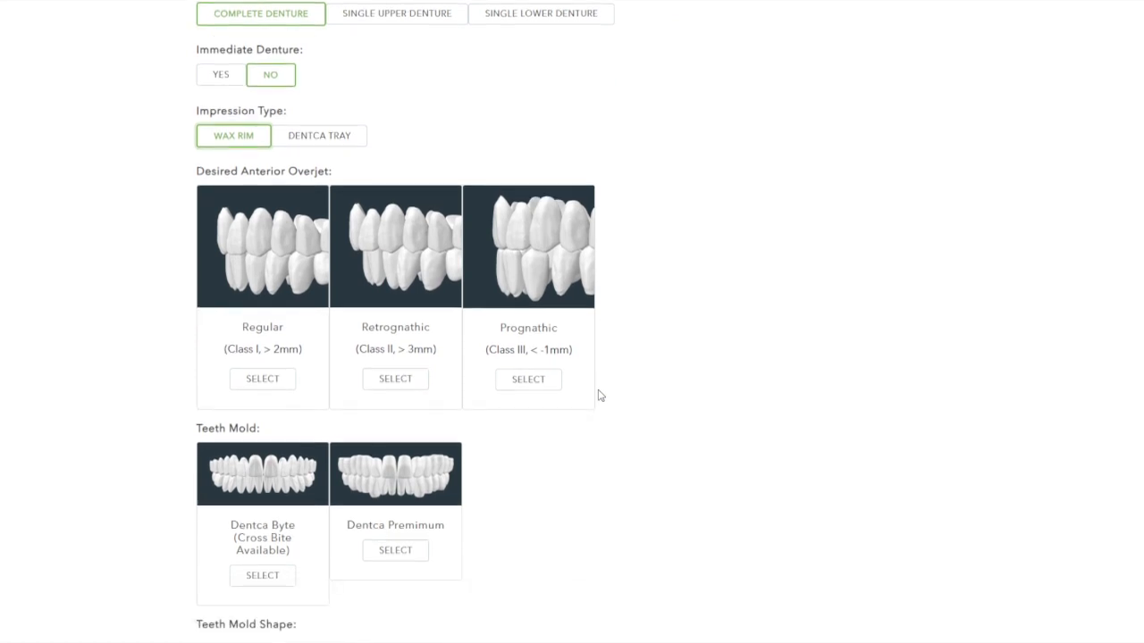
{"action": "left_click", "coordinate": [282, 315]}
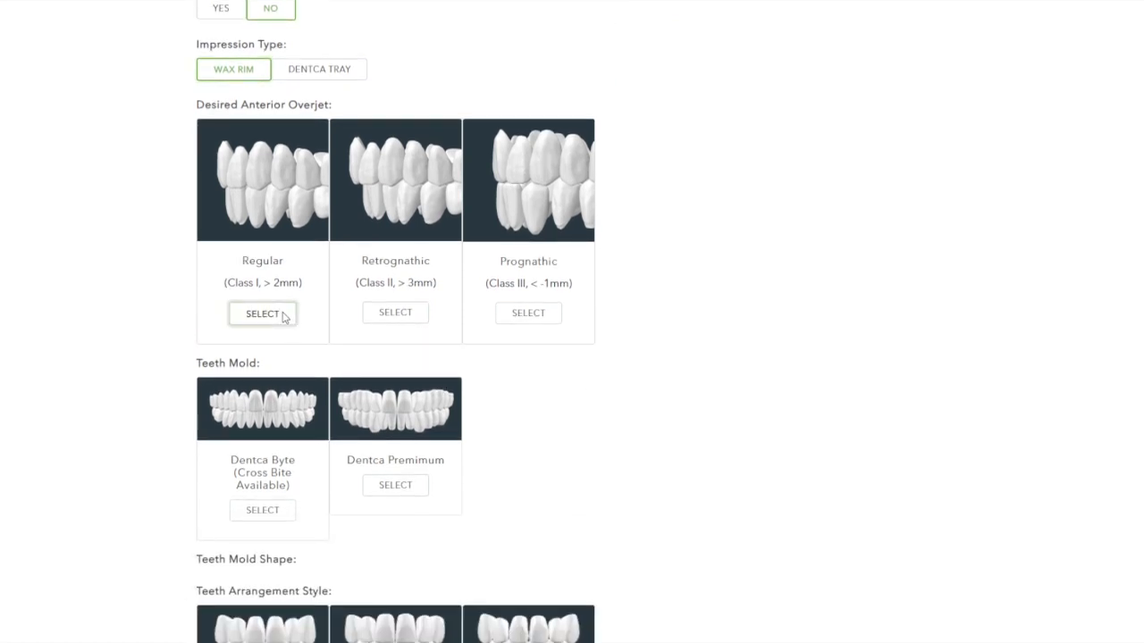
{"action": "left_click", "coordinate": [379, 487]}
{"action": "scroll", "coordinate": [560, 447], "scroll_direction": "down", "scroll_amount": 2}
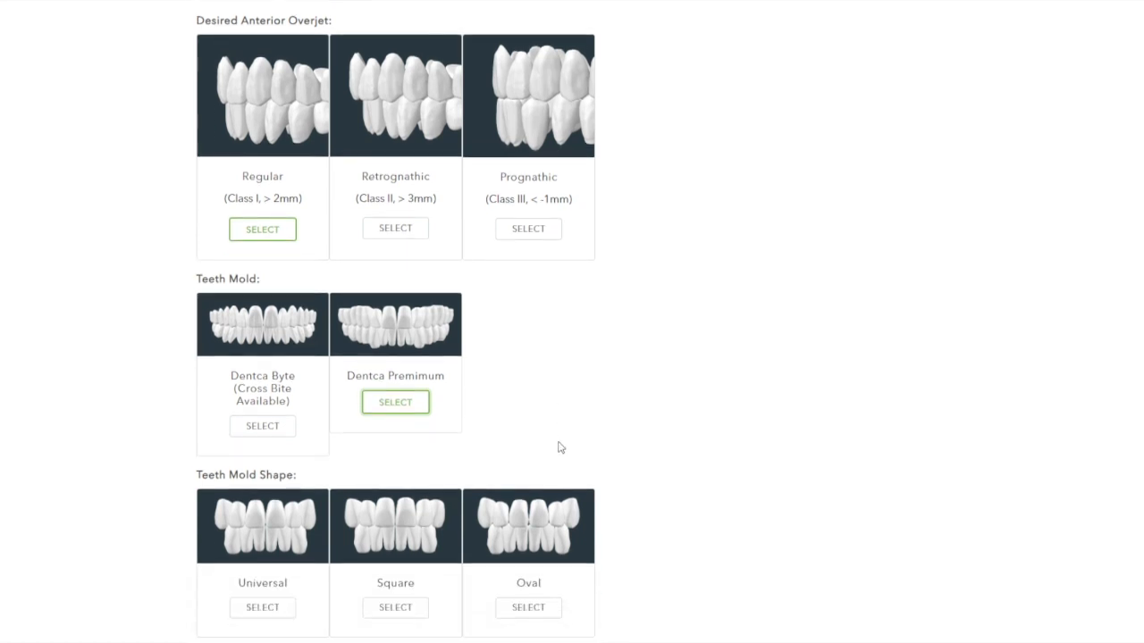
{"action": "scroll", "coordinate": [559, 447], "scroll_direction": "down", "scroll_amount": 1}
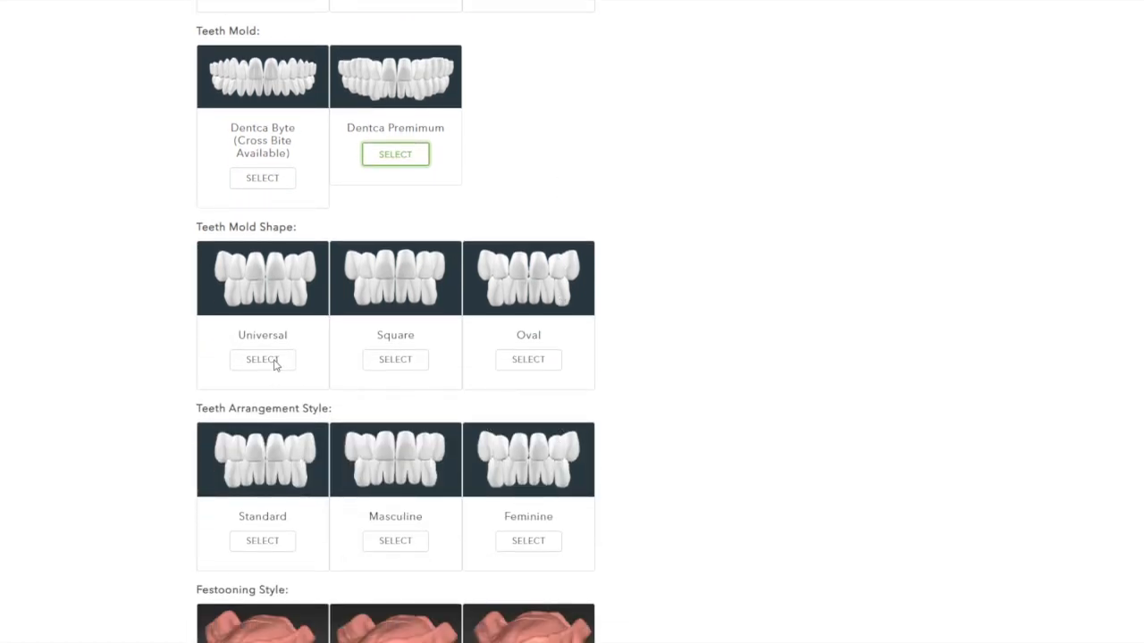
- Pick Oval mold, Feminine arrangement, Standard festooning and a 1.0 mm post dam
{"action": "left_click", "coordinate": [512, 361]}
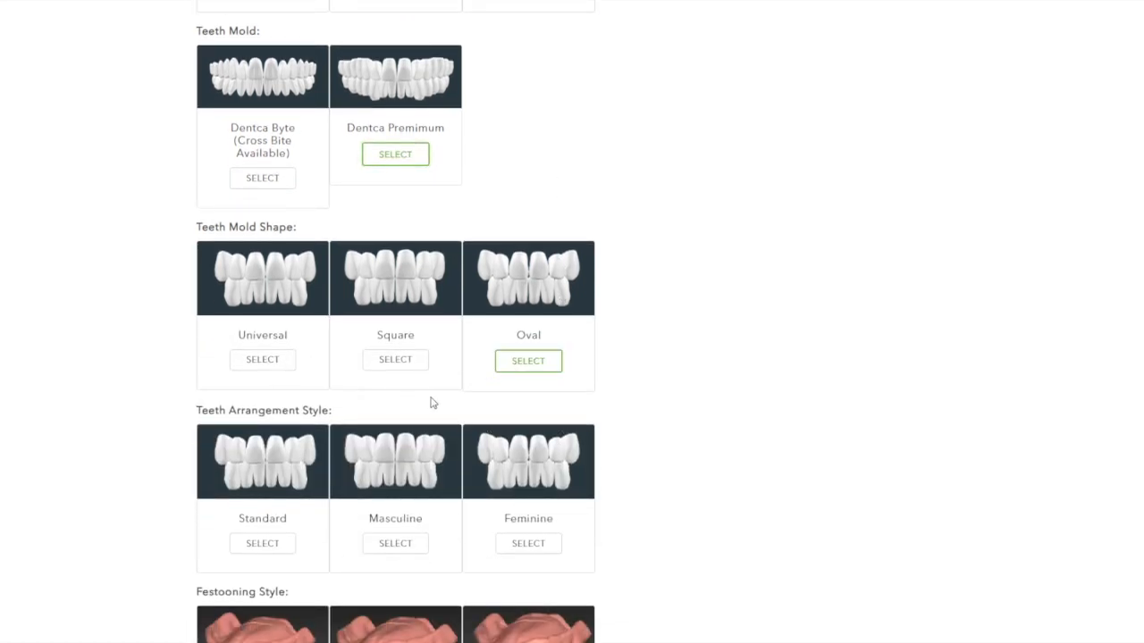
{"action": "left_click", "coordinate": [533, 547]}
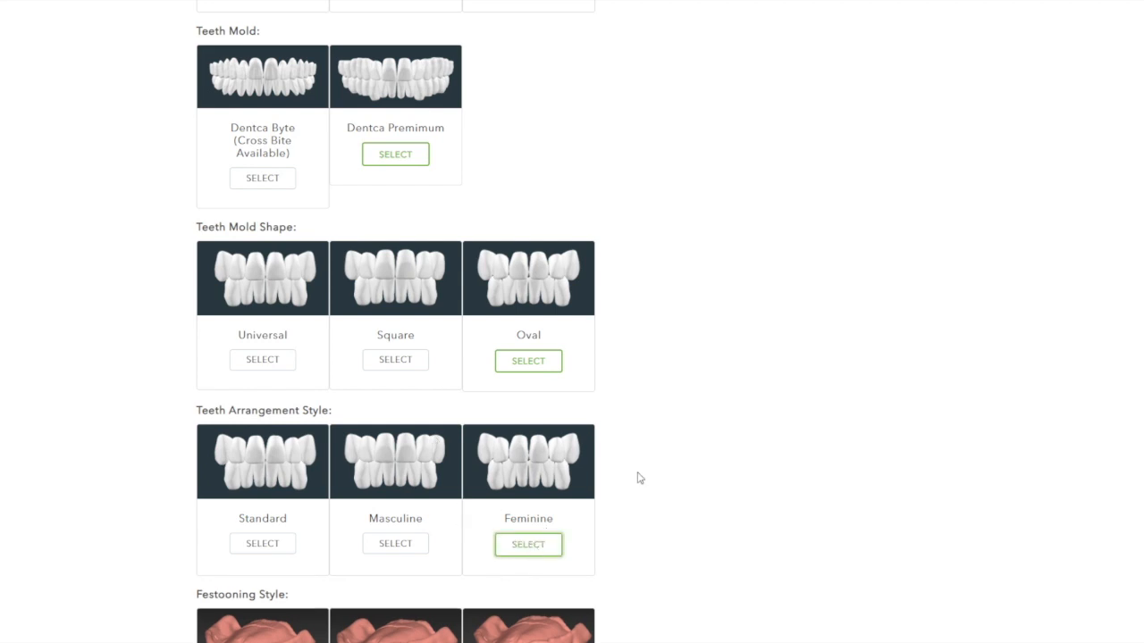
{"action": "scroll", "coordinate": [664, 447], "scroll_direction": "down", "scroll_amount": 3}
{"action": "scroll", "coordinate": [664, 447], "scroll_direction": "down", "scroll_amount": 2}
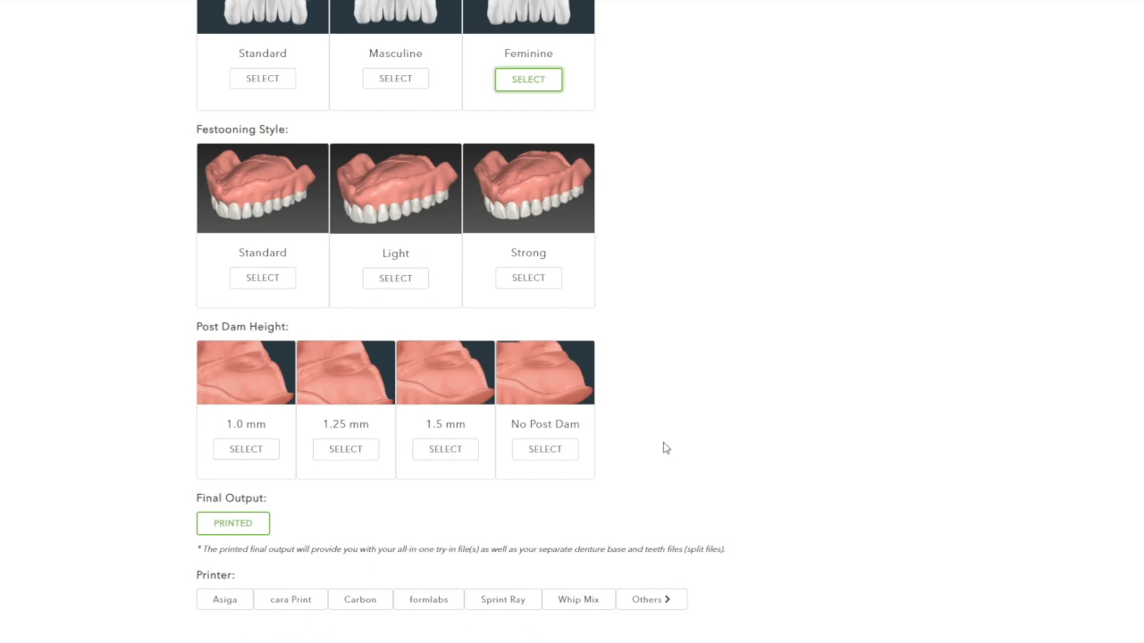
{"action": "left_click", "coordinate": [273, 282]}
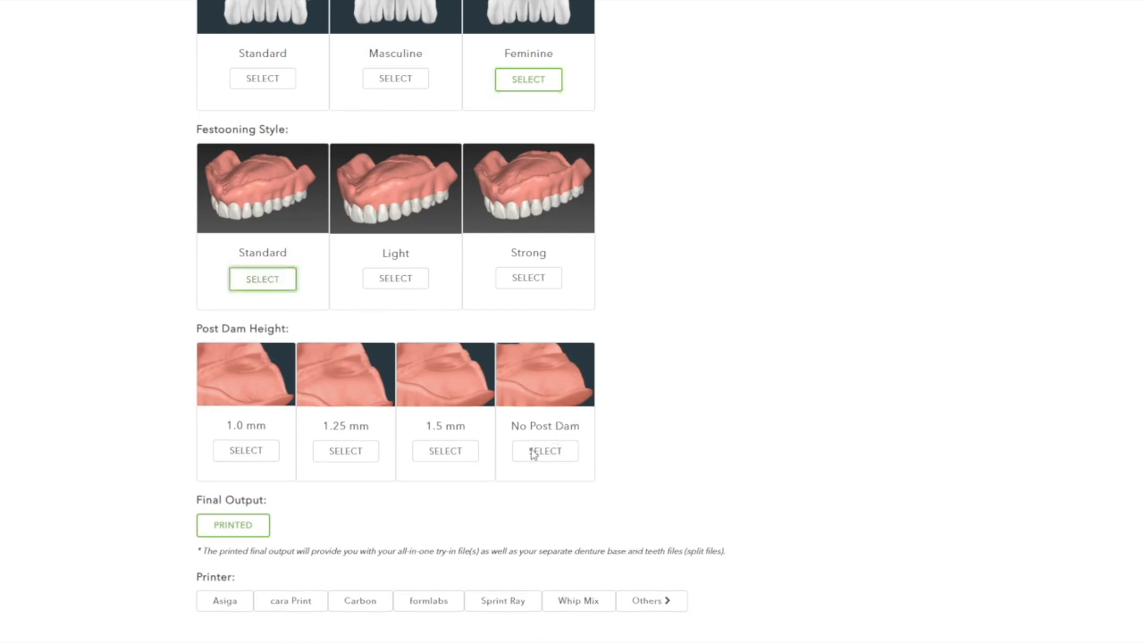
{"action": "left_click", "coordinate": [266, 457]}
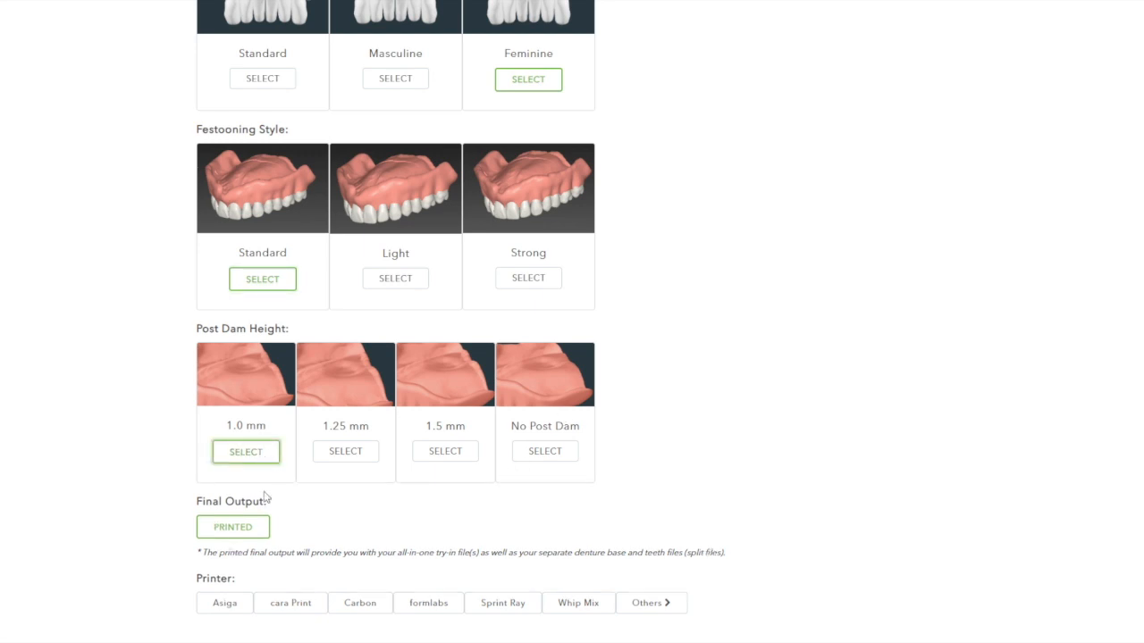
- Select the Regular Margins printer option and submit the design information
{"action": "scroll", "coordinate": [266, 498], "scroll_direction": "down", "scroll_amount": 1}
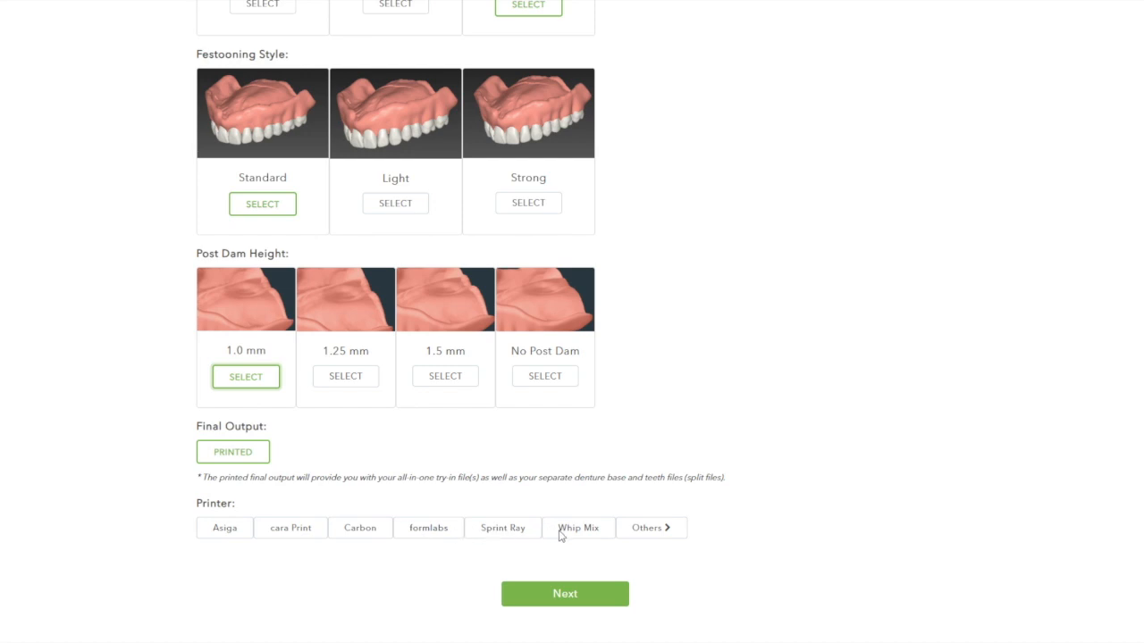
{"action": "left_click", "coordinate": [643, 532]}
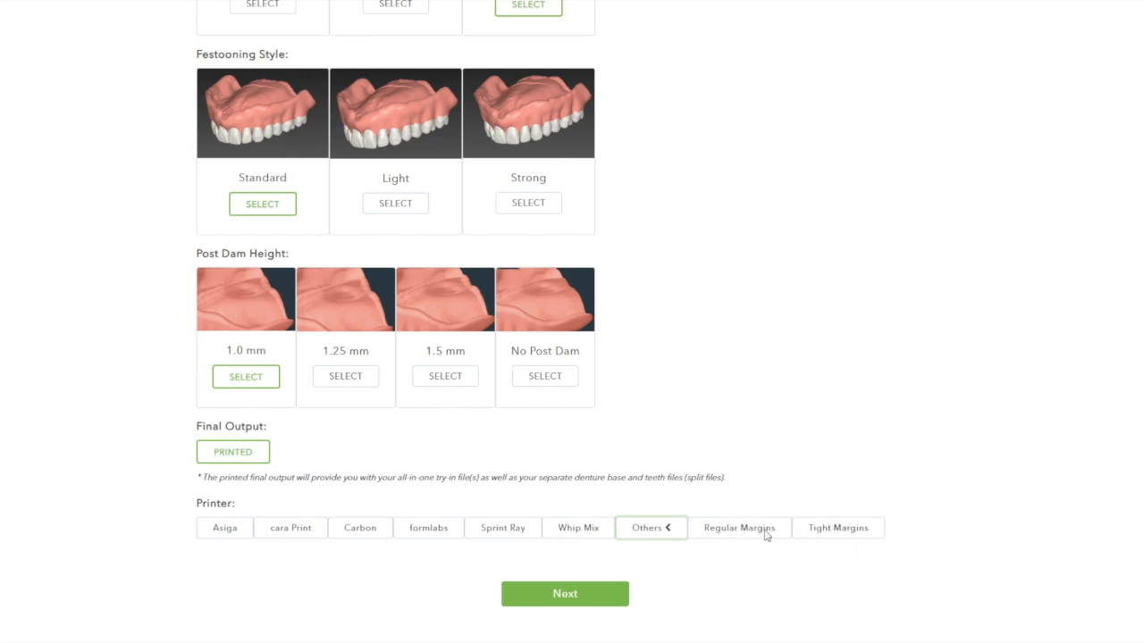
{"action": "left_click", "coordinate": [740, 532]}
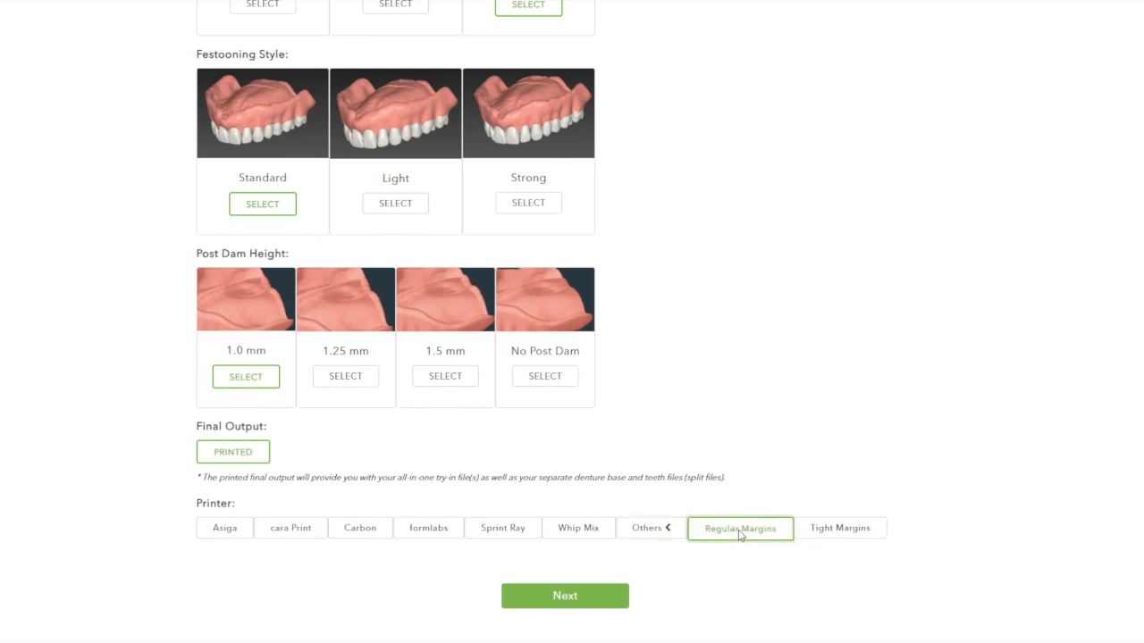
{"action": "left_click", "coordinate": [589, 599]}
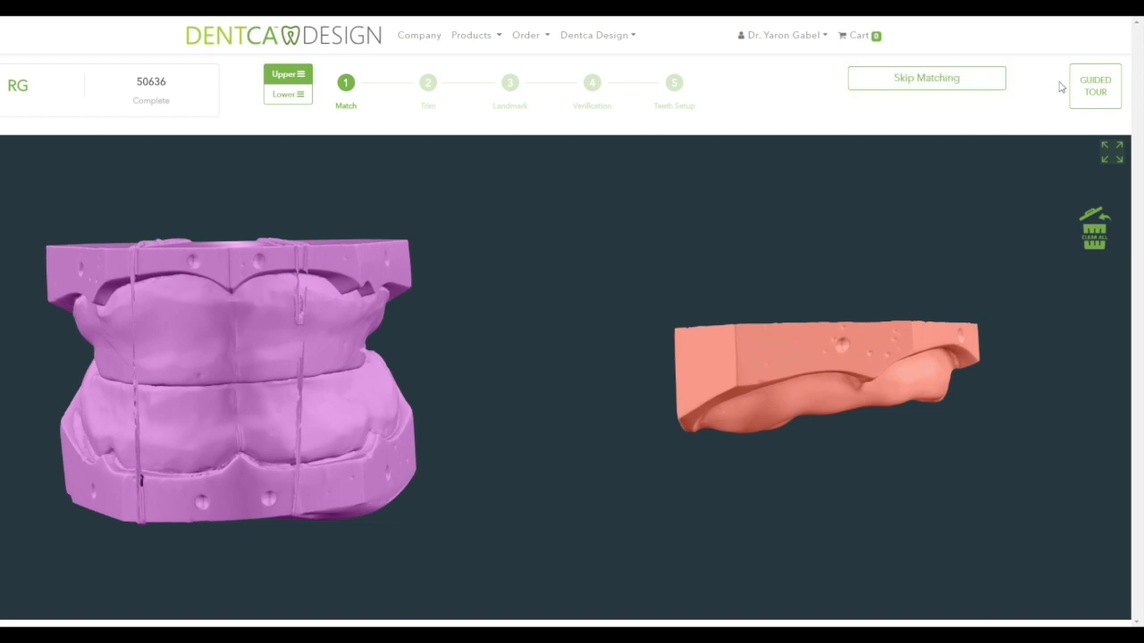
- View the matching guided tour and page through all important match notes to Done
{"action": "left_click", "coordinate": [1107, 91]}
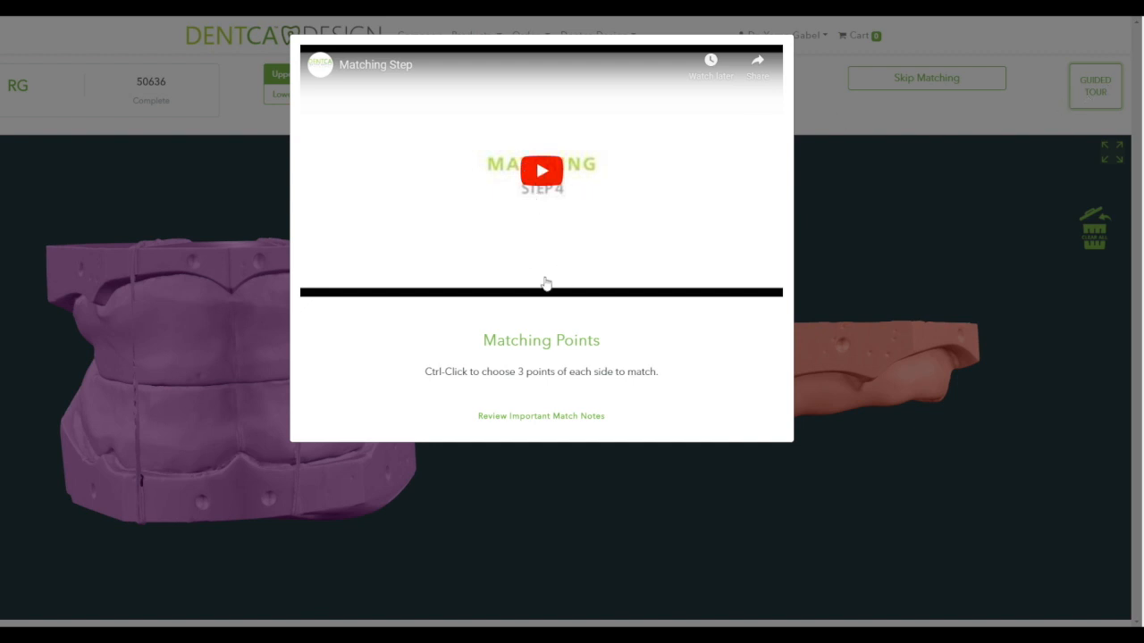
{"action": "left_click", "coordinate": [562, 416]}
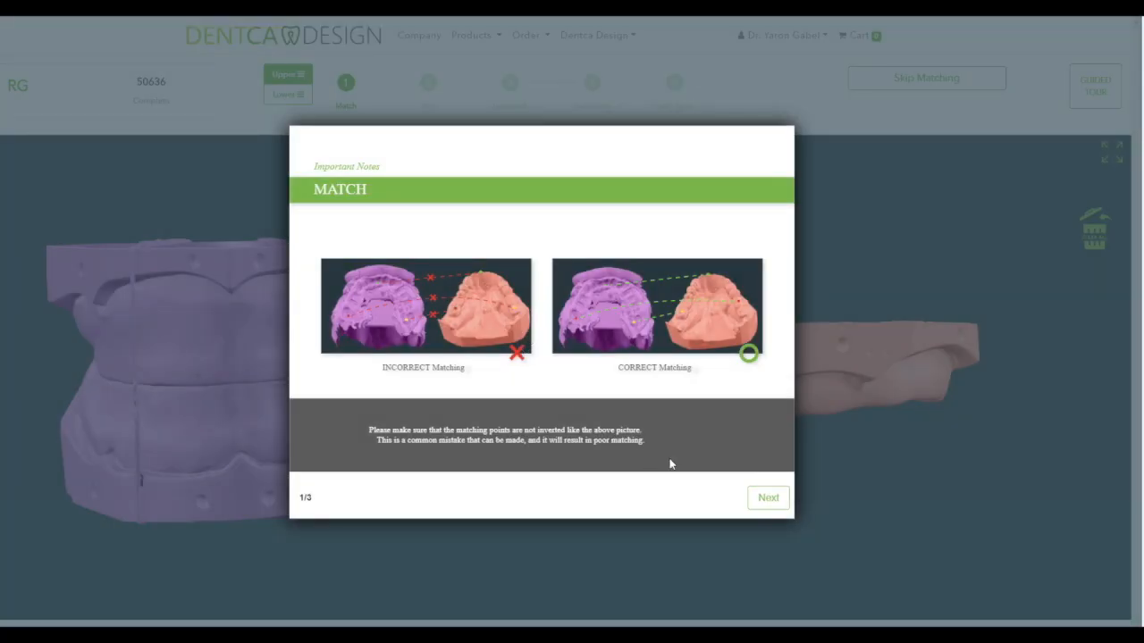
{"action": "left_click", "coordinate": [772, 507]}
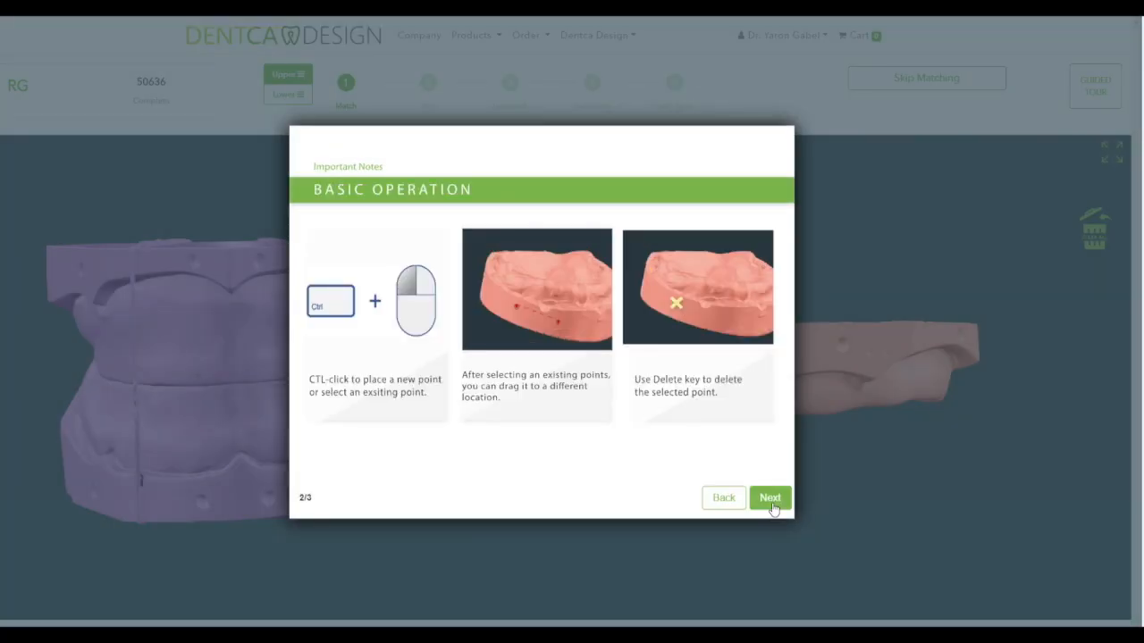
{"action": "left_click", "coordinate": [773, 506]}
{"action": "left_click", "coordinate": [767, 498]}
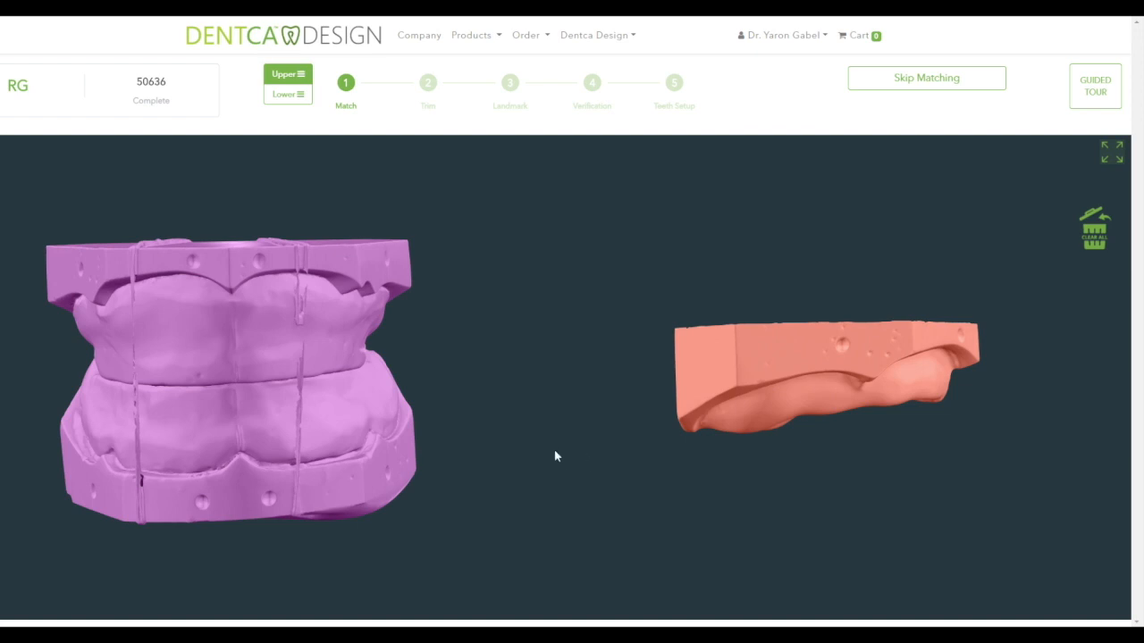
- Place the first pair of matching points on the pink bite and orange upper models
{"action": "left_click_drag", "start_coordinate": [203, 343], "coordinate": [250, 352]}
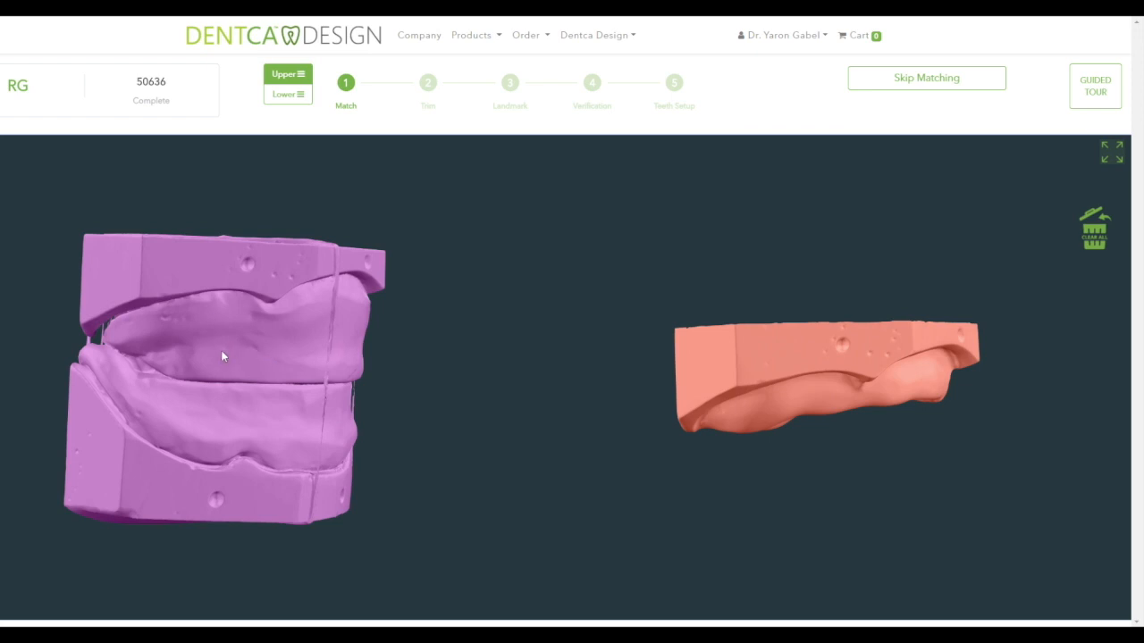
{"action": "mouse_move", "coordinate": [223, 355]}
{"action": "left_mouse_down"}
{"action": "mouse_move", "coordinate": [222, 340]}
{"action": "mouse_move", "coordinate": [206, 339]}
{"action": "mouse_move", "coordinate": [228, 384]}
{"action": "mouse_move", "coordinate": [268, 371]}
{"action": "mouse_move", "coordinate": [239, 352]}
{"action": "left_mouse_up"}
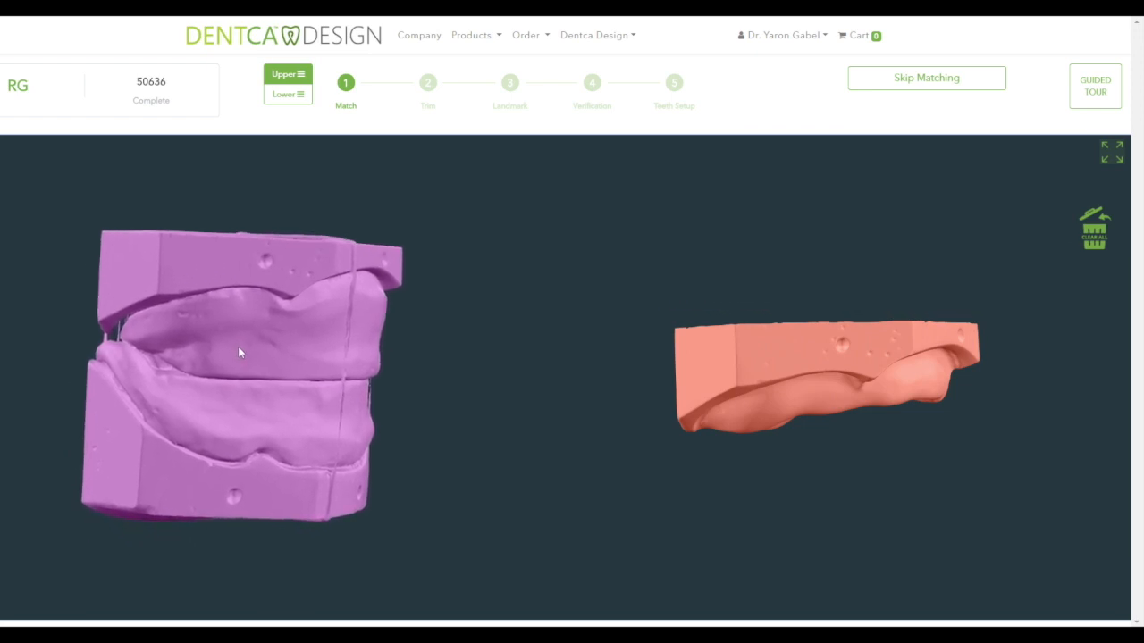
{"action": "scroll", "coordinate": [784, 355], "scroll_direction": "up", "scroll_amount": 5}
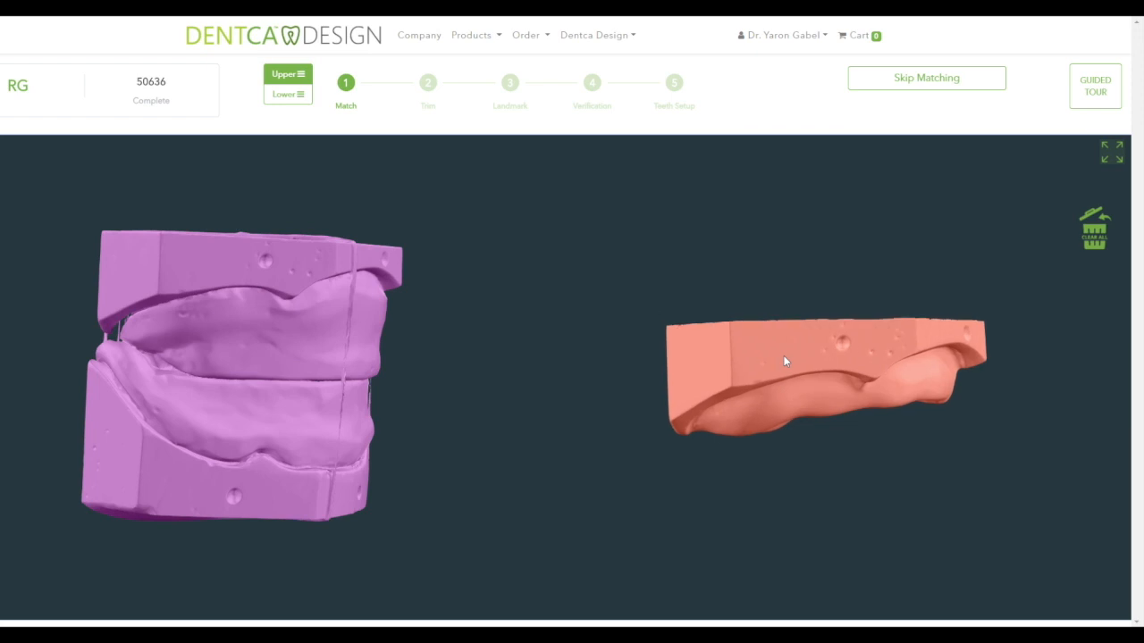
{"action": "scroll", "coordinate": [783, 356], "scroll_direction": "down", "scroll_amount": 4}
{"action": "scroll", "coordinate": [785, 361], "scroll_direction": "up", "scroll_amount": 1}
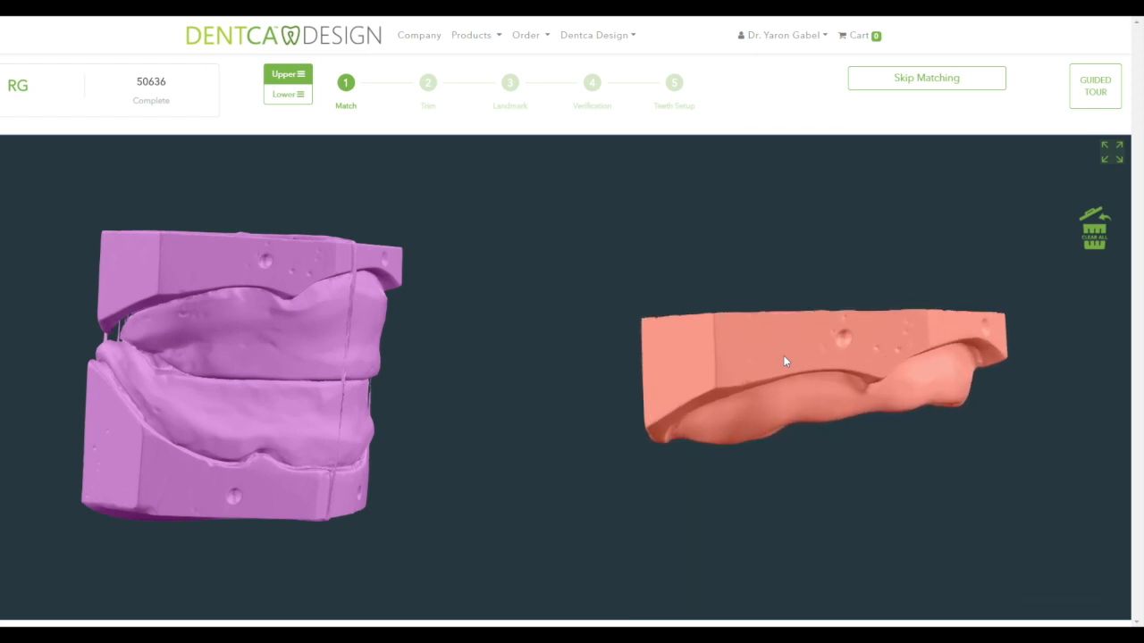
{"action": "left_click", "coordinate": [265, 260]}
{"action": "left_click_drag", "start_coordinate": [374, 316], "coordinate": [220, 308]}
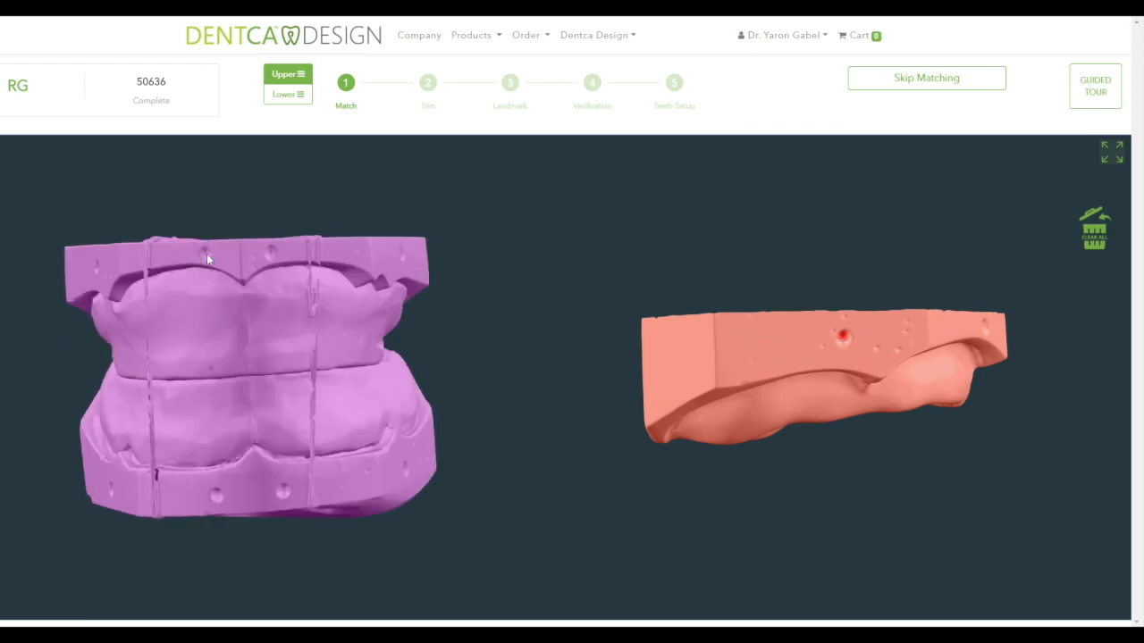
{"action": "left_click_drag", "start_coordinate": [909, 351], "coordinate": [784, 355]}
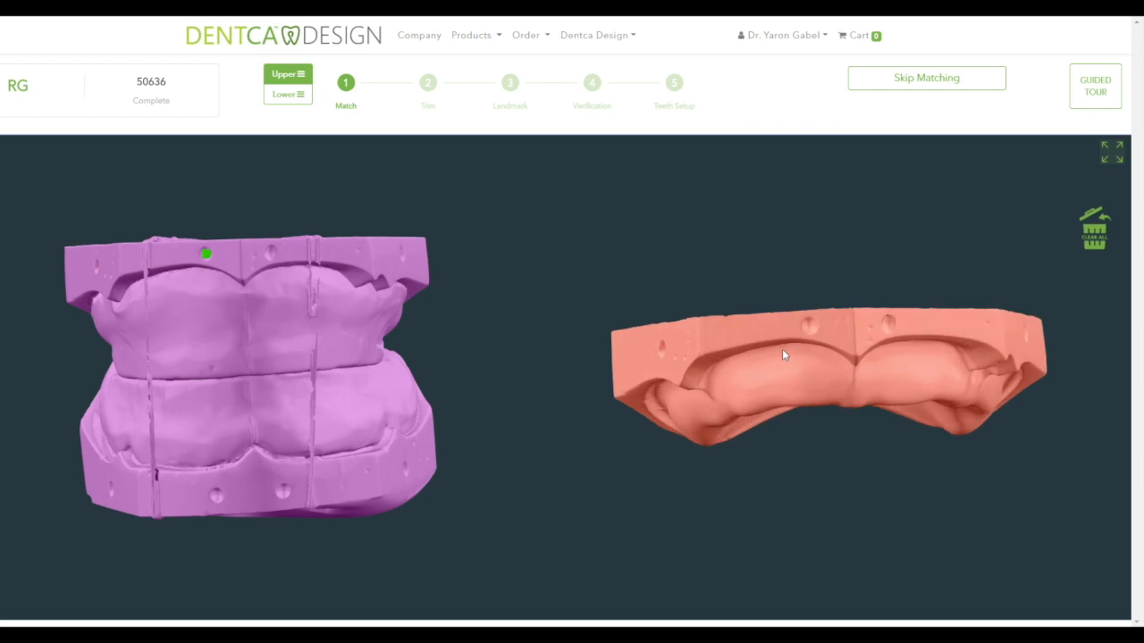
{"action": "left_click", "coordinate": [809, 324]}
- Add a second matching point on the orange upper model, check full screen, and move to the lower arch
{"action": "left_click_drag", "start_coordinate": [343, 327], "coordinate": [247, 331]}
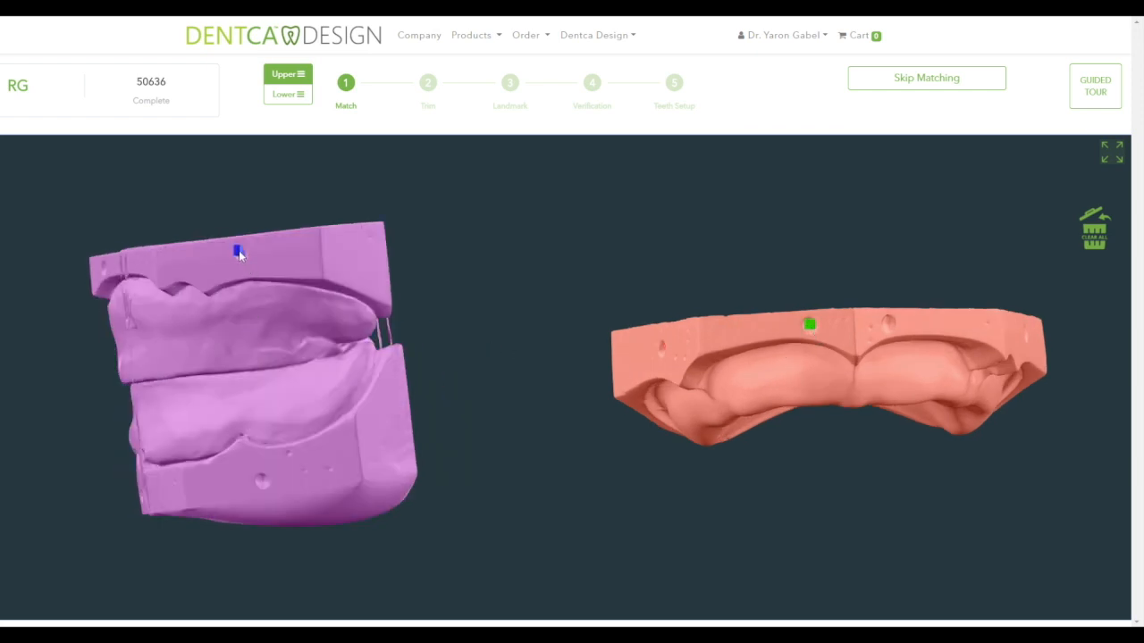
{"action": "left_click_drag", "start_coordinate": [920, 384], "coordinate": [795, 362]}
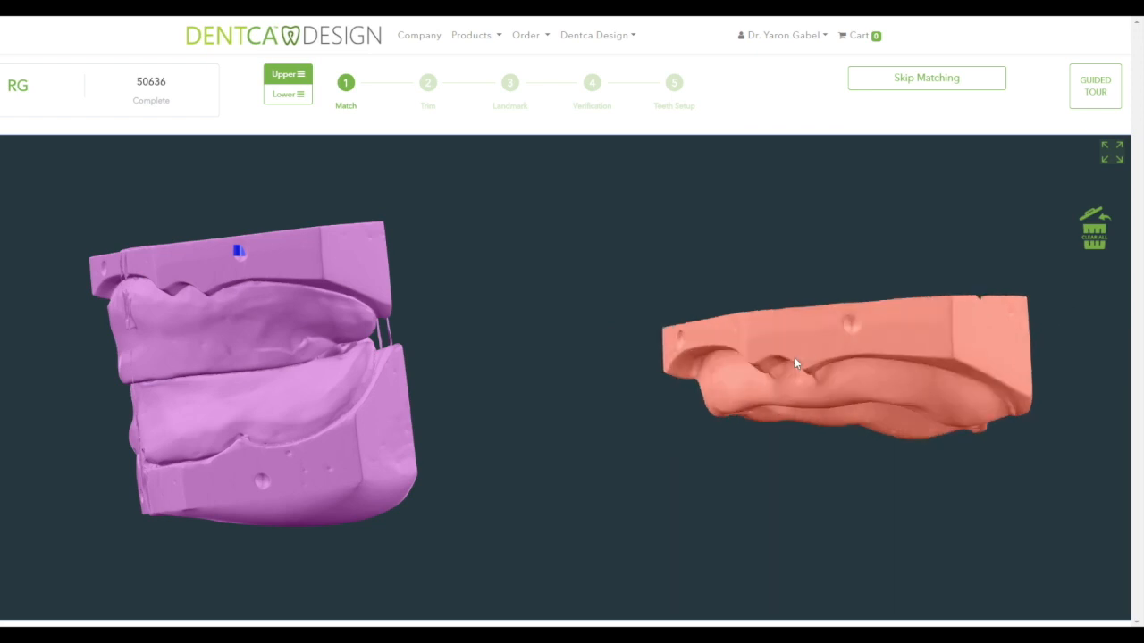
{"action": "left_click", "coordinate": [850, 325]}
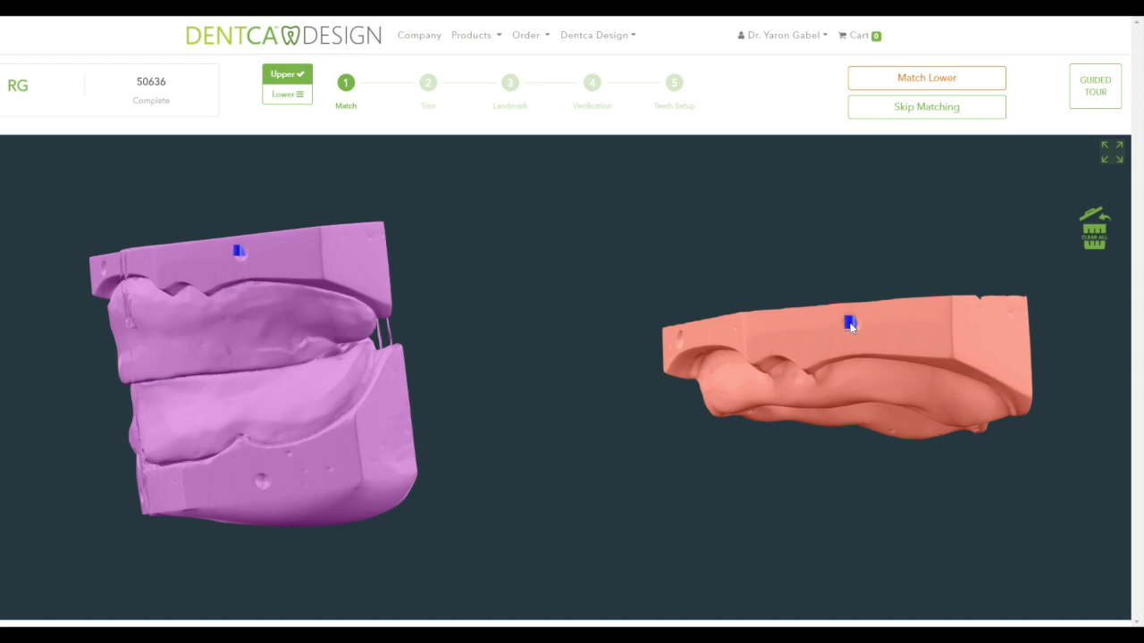
{"action": "left_click", "coordinate": [850, 325]}
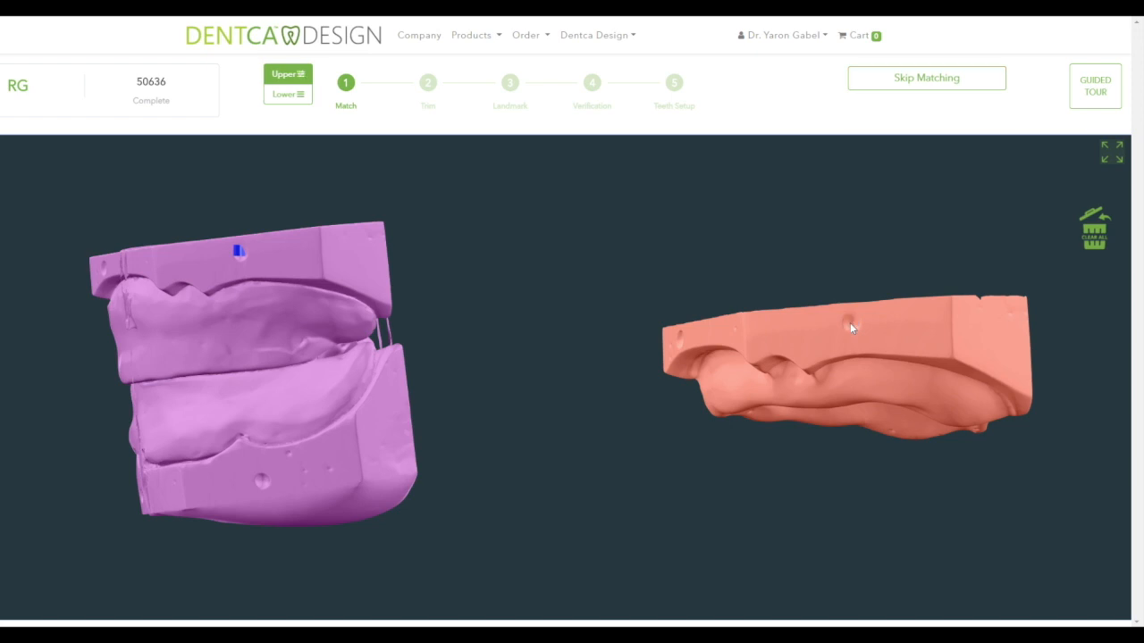
{"action": "left_click", "coordinate": [851, 324]}
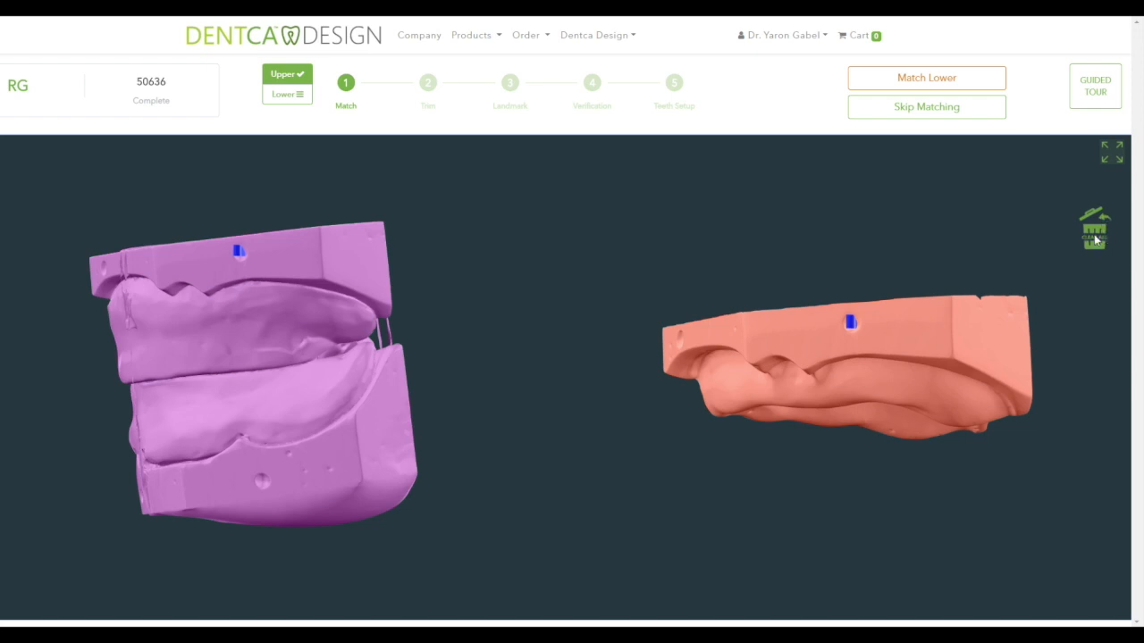
{"action": "left_click", "coordinate": [1110, 157]}
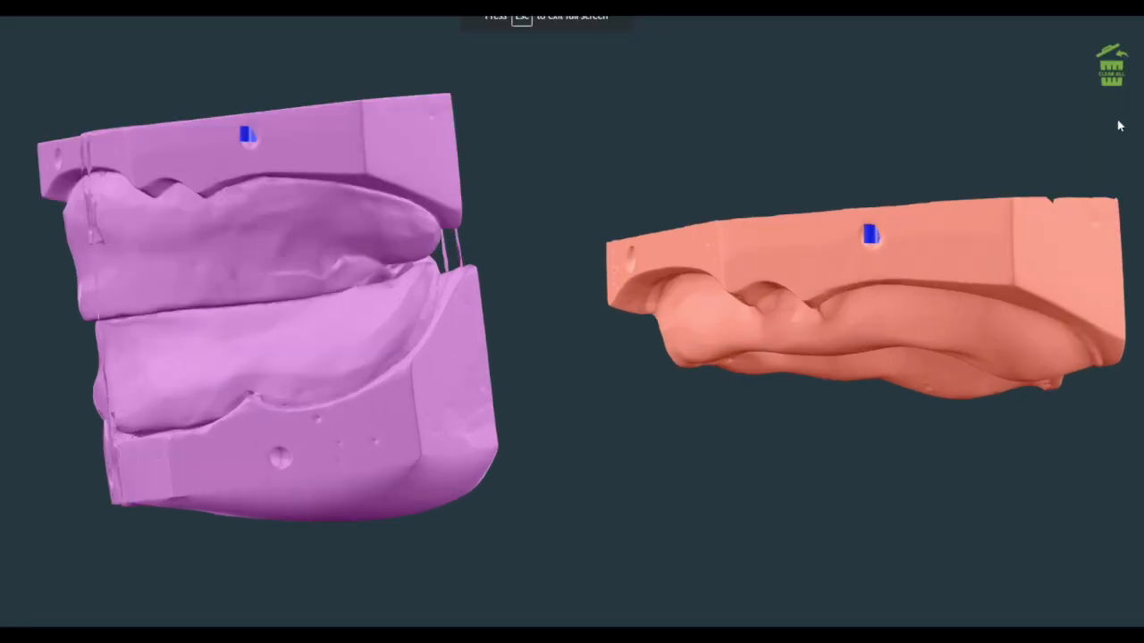
{"action": "key", "text": "Escape"}
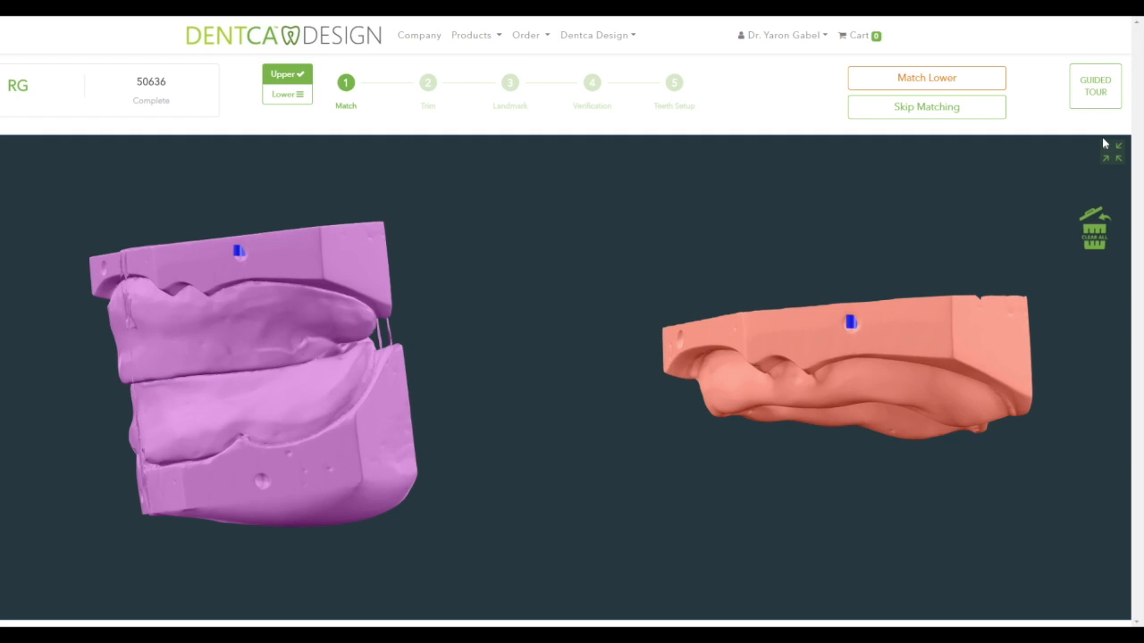
{"action": "left_click", "coordinate": [284, 94]}
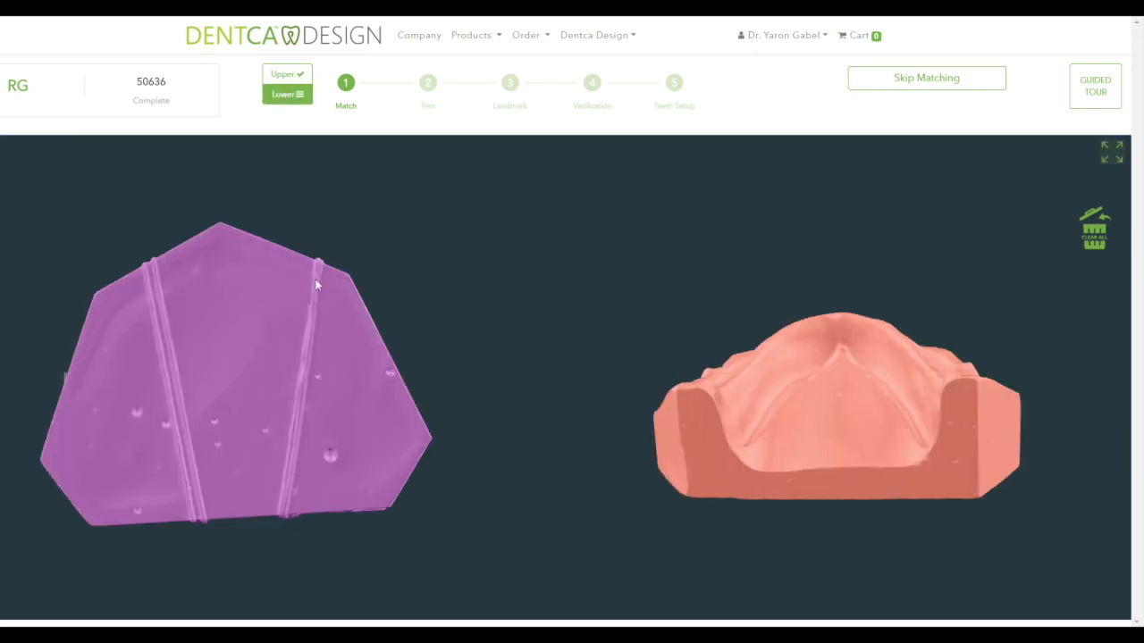
- Place the first matching points on the pink bite model and salmon lower model
{"action": "left_click_drag", "start_coordinate": [224, 366], "coordinate": [408, 271]}
{"action": "left_click_drag", "start_coordinate": [789, 474], "coordinate": [690, 473]}
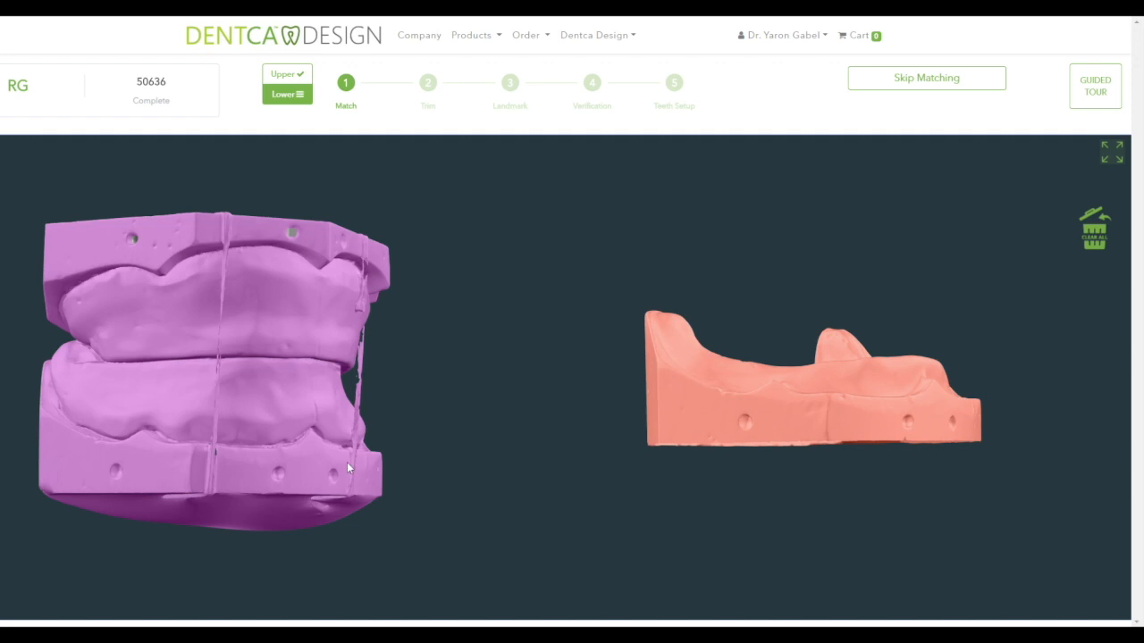
{"action": "left_click", "coordinate": [116, 469]}
{"action": "left_click_drag", "start_coordinate": [359, 472], "coordinate": [237, 477]}
{"action": "left_click", "coordinate": [220, 475]}
{"action": "mouse_move", "coordinate": [848, 436]}
{"action": "left_mouse_down"}
{"action": "mouse_move", "coordinate": [739, 440]}
{"action": "mouse_move", "coordinate": [790, 435]}
{"action": "left_mouse_up"}
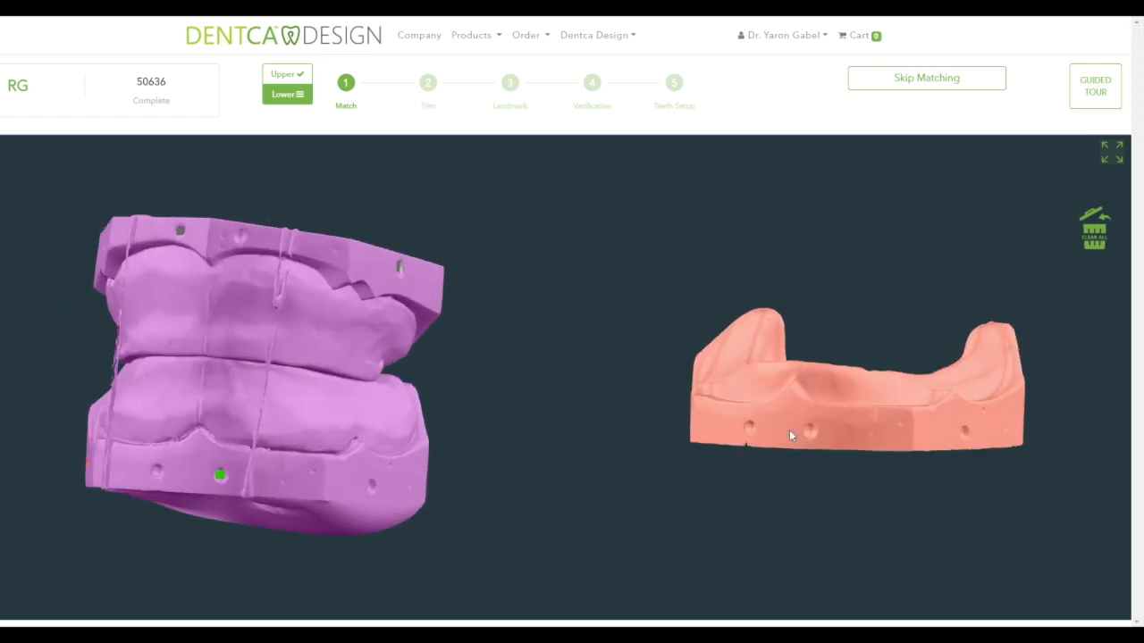
{"action": "left_click", "coordinate": [808, 431]}
- Add the final matching point pair on both models and briefly review the upper match
{"action": "left_click_drag", "start_coordinate": [409, 467], "coordinate": [327, 468]}
{"action": "left_click", "coordinate": [256, 489]}
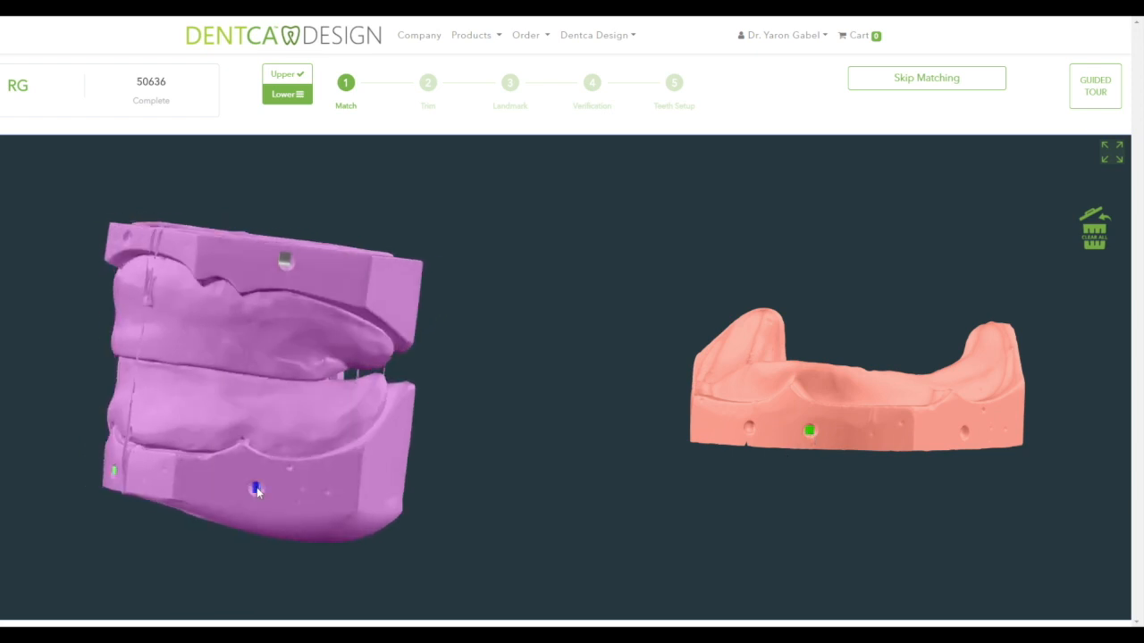
{"action": "left_click_drag", "start_coordinate": [954, 432], "coordinate": [925, 436]}
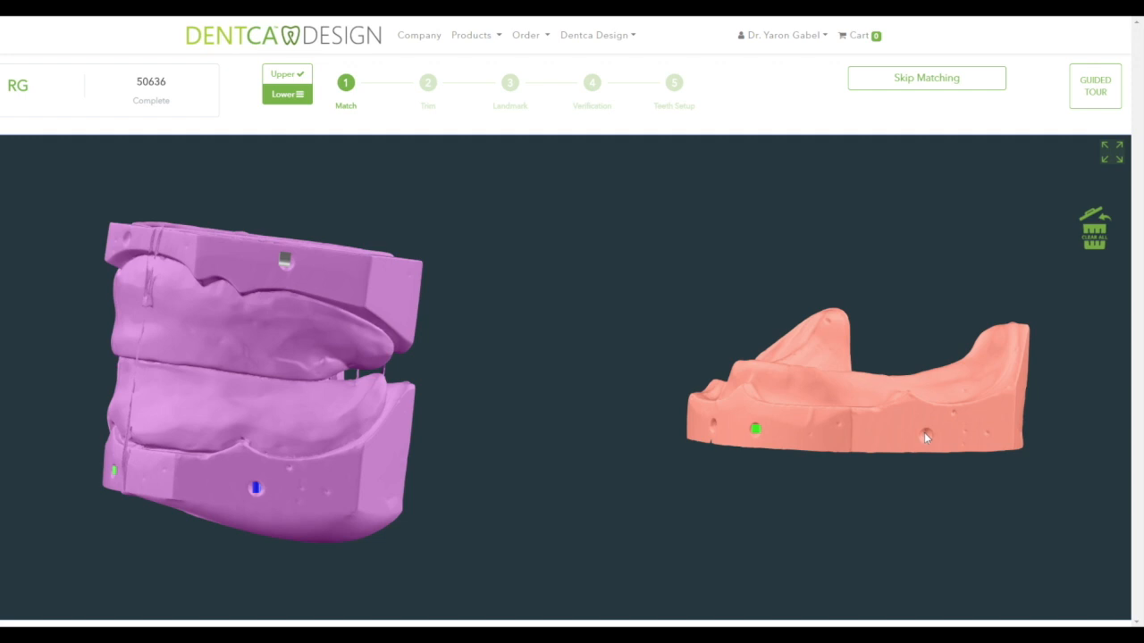
{"action": "left_click", "coordinate": [926, 435]}
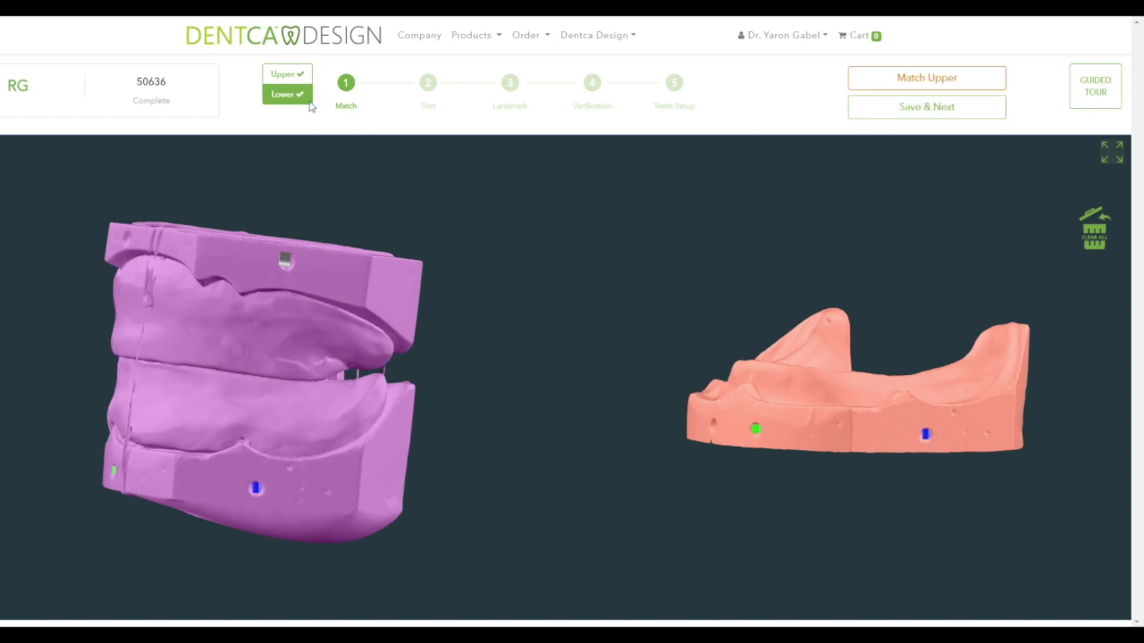
{"action": "left_click", "coordinate": [919, 79]}
{"action": "left_click", "coordinate": [919, 79]}
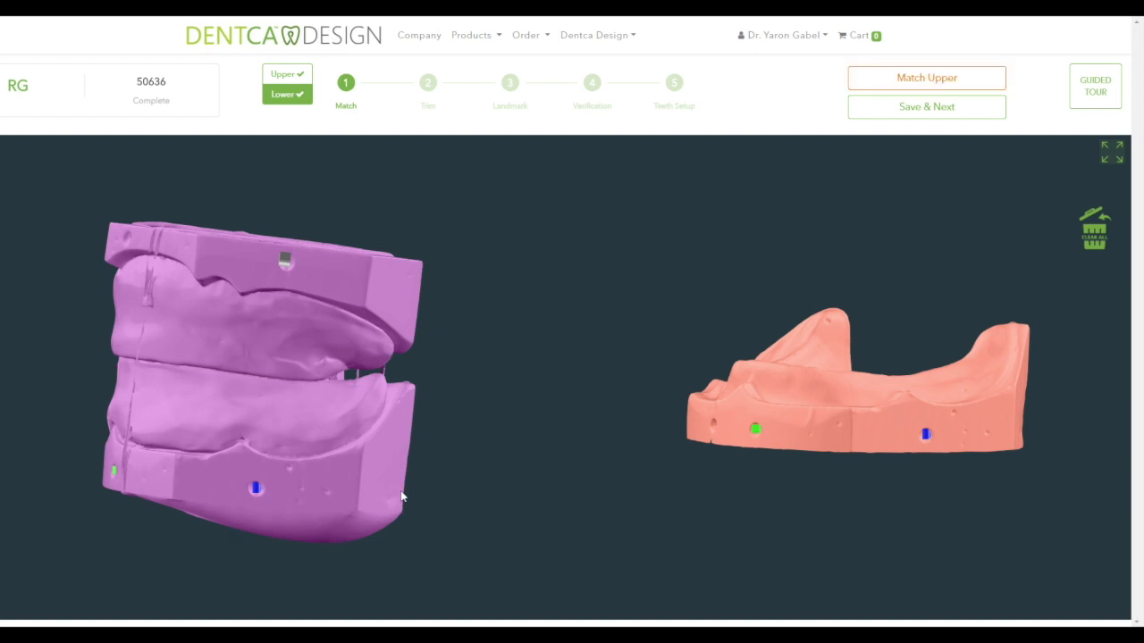
- Save the matching, inspect the rotated verification preview, and confirm to move to trimming
{"action": "left_click", "coordinate": [905, 107]}
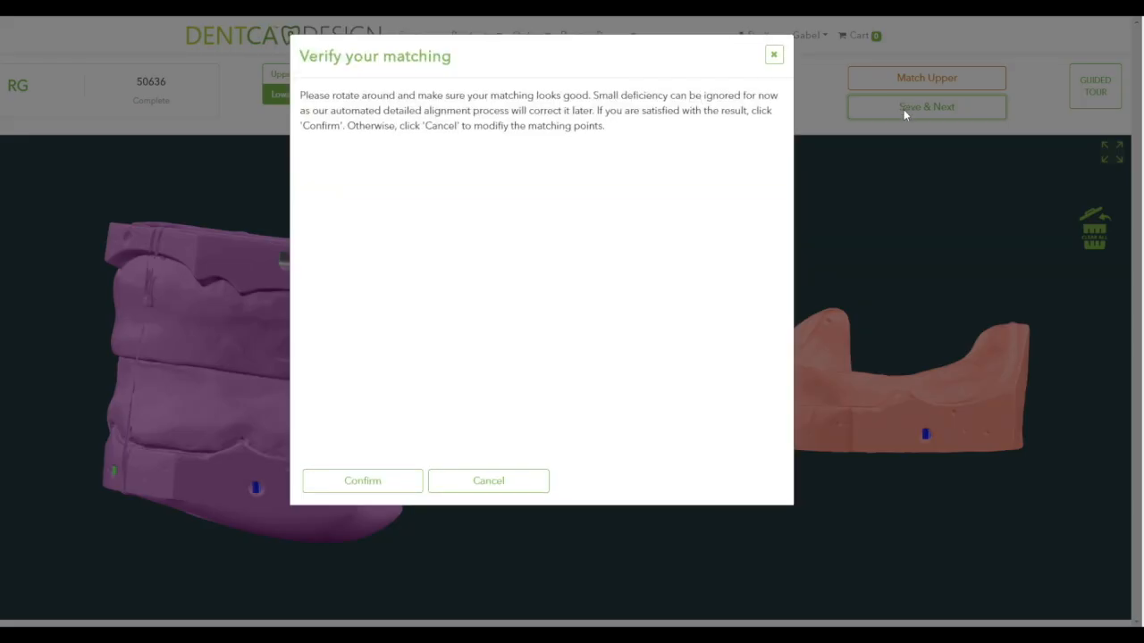
{"action": "left_click_drag", "start_coordinate": [554, 304], "coordinate": [642, 264]}
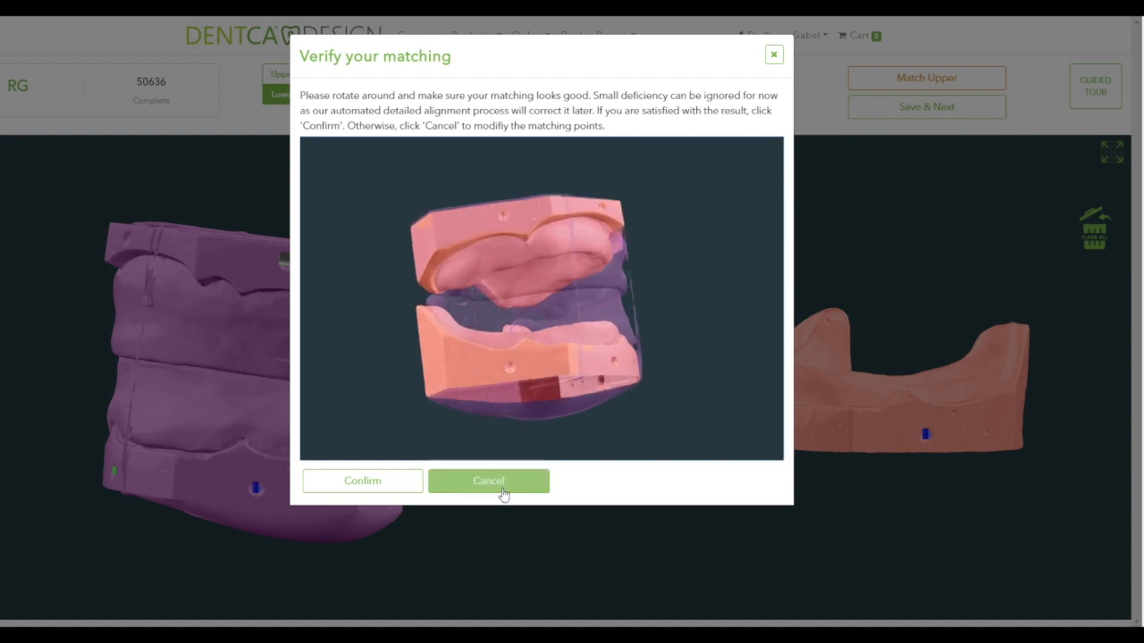
{"action": "left_click", "coordinate": [359, 482]}
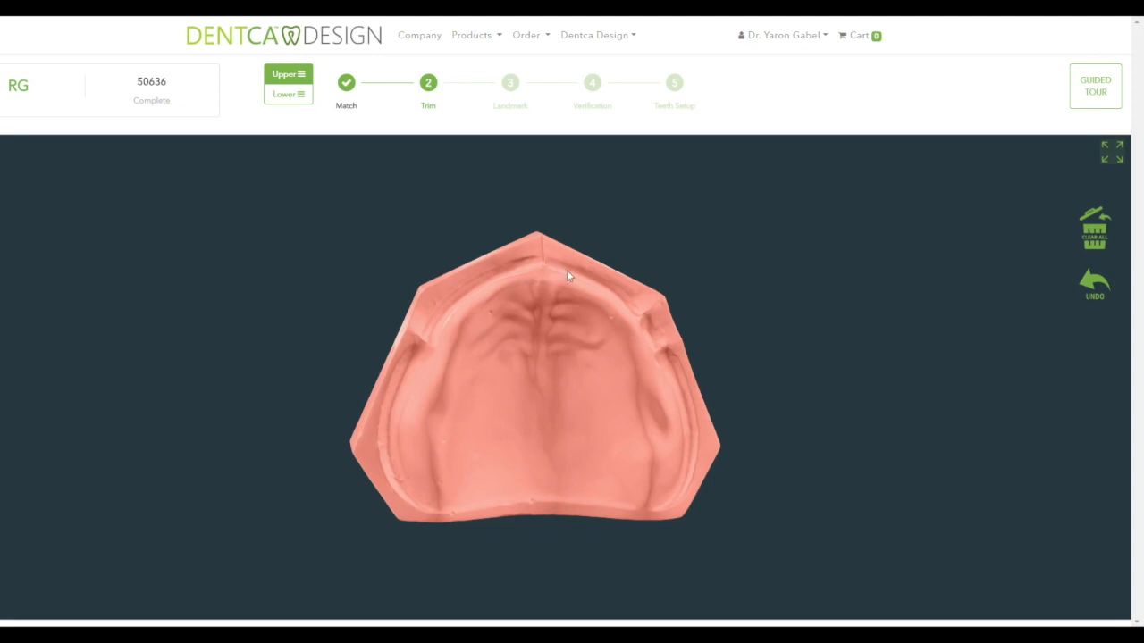
- Trace the upper trim line from the front ridge down the right side to the back edge
{"action": "left_click", "coordinate": [594, 277]}
{"action": "left_click", "coordinate": [607, 287]}
{"action": "left_click", "coordinate": [622, 294]}
{"action": "left_click", "coordinate": [636, 306]}
{"action": "left_click", "coordinate": [647, 318]}
{"action": "left_click", "coordinate": [653, 329]}
{"action": "left_click", "coordinate": [688, 464]}
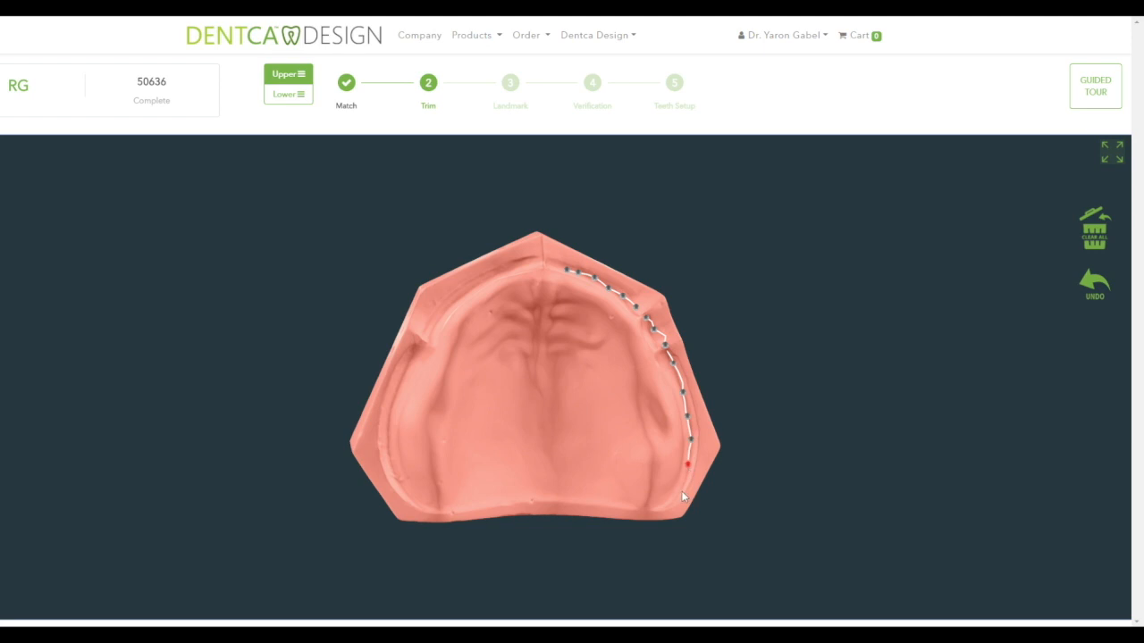
{"action": "left_click", "coordinate": [669, 501]}
{"action": "left_click", "coordinate": [650, 506]}
{"action": "left_click", "coordinate": [620, 506]}
- Continue the trim line across the back and up the left side, closing the loop
{"action": "left_click", "coordinate": [505, 499]}
{"action": "left_click", "coordinate": [477, 503]}
{"action": "left_click", "coordinate": [448, 510]}
{"action": "left_click", "coordinate": [425, 511]}
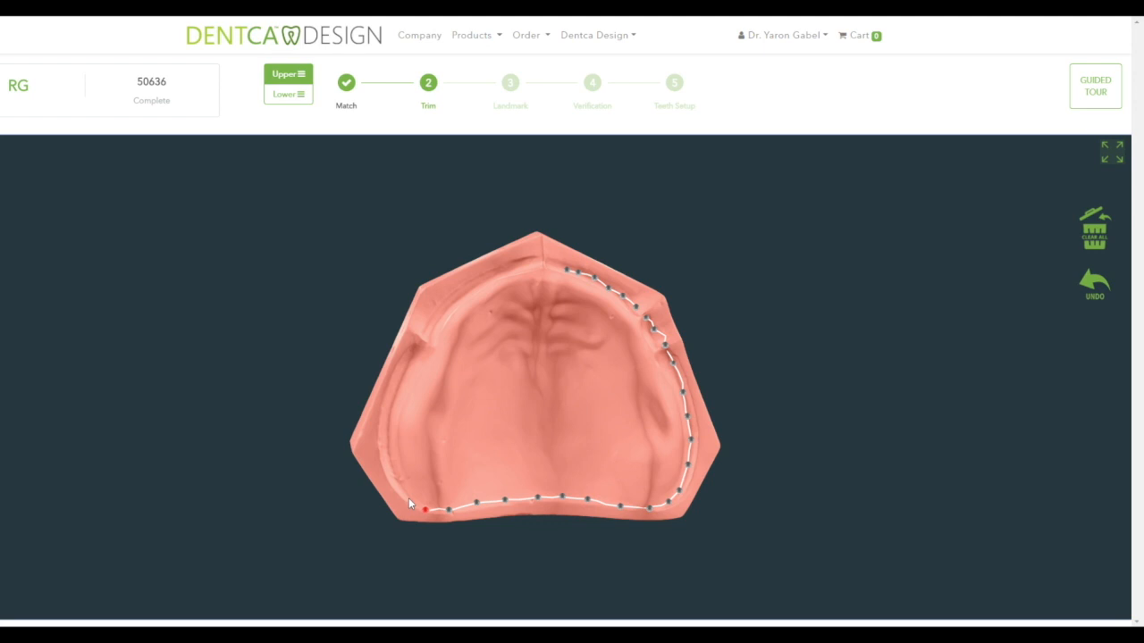
{"action": "left_click", "coordinate": [405, 497]}
{"action": "left_click", "coordinate": [413, 349]}
{"action": "left_click", "coordinate": [518, 265]}
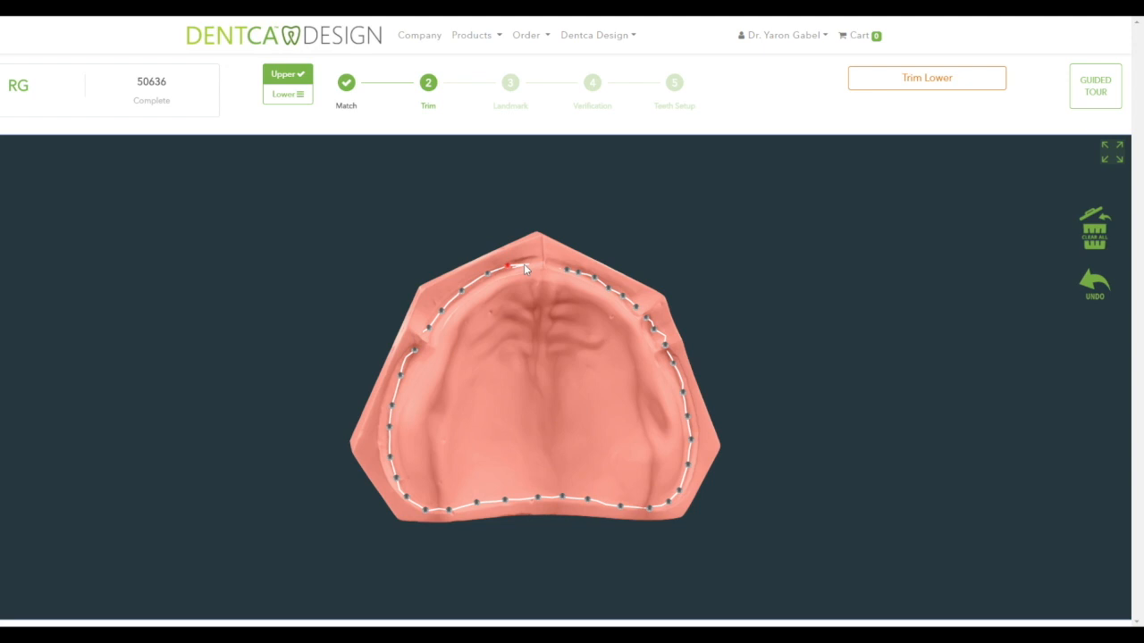
{"action": "left_click", "coordinate": [523, 265]}
{"action": "left_click", "coordinate": [523, 265]}
- Reshape the front trim points, verify the last point with Undo/Redo, and load the lower arch
{"action": "left_click", "coordinate": [520, 258]}
{"action": "left_click_drag", "start_coordinate": [520, 264], "coordinate": [520, 264]}
{"action": "mouse_move", "coordinate": [500, 275]}
{"action": "left_mouse_down"}
{"action": "mouse_move", "coordinate": [472, 288]}
{"action": "mouse_move", "coordinate": [483, 278]}
{"action": "left_mouse_up"}
{"action": "left_click_drag", "start_coordinate": [525, 270], "coordinate": [532, 274]}
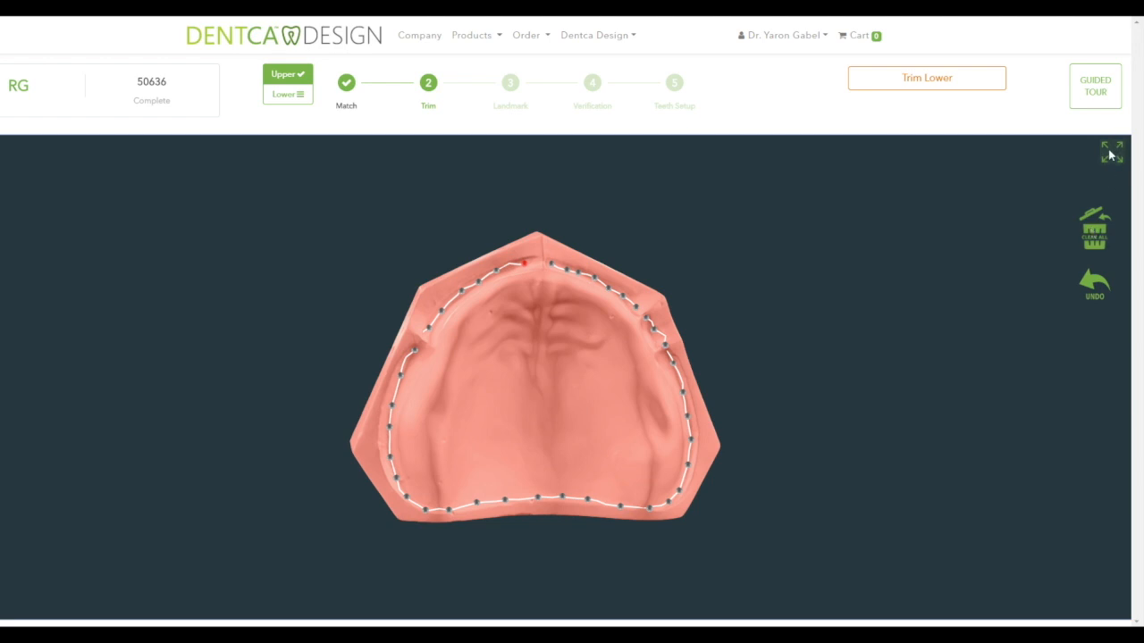
{"action": "left_click", "coordinate": [1093, 287]}
{"action": "left_click", "coordinate": [1098, 333]}
{"action": "left_click", "coordinate": [288, 96]}
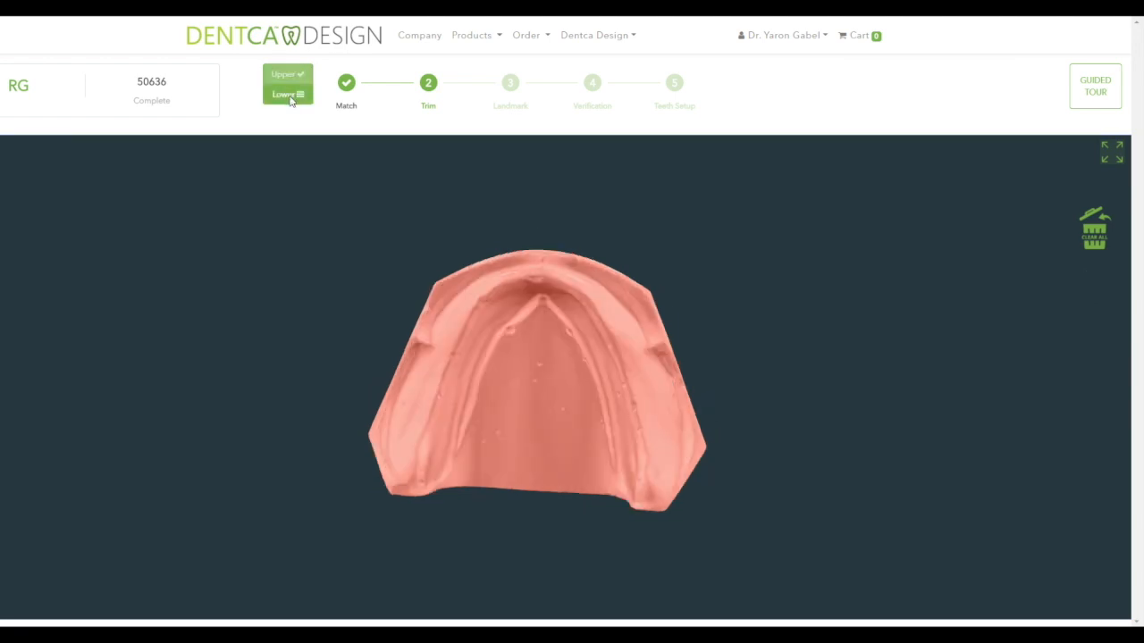
- Trace the lower trim line along the outer border from left edge, across top, down right side
{"action": "left_click", "coordinate": [387, 436]}
{"action": "left_click", "coordinate": [404, 382]}
{"action": "left_click", "coordinate": [417, 354]}
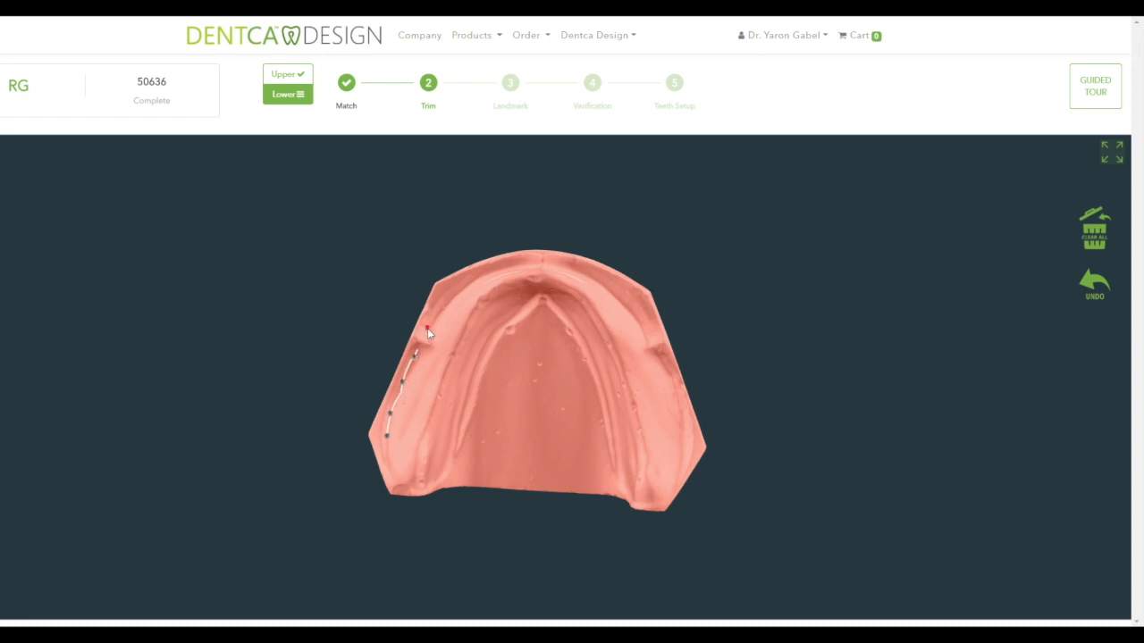
{"action": "left_click", "coordinate": [468, 282]}
{"action": "left_click", "coordinate": [508, 267]}
{"action": "left_click", "coordinate": [569, 269]}
{"action": "left_click", "coordinate": [601, 283]}
{"action": "left_click", "coordinate": [640, 329]}
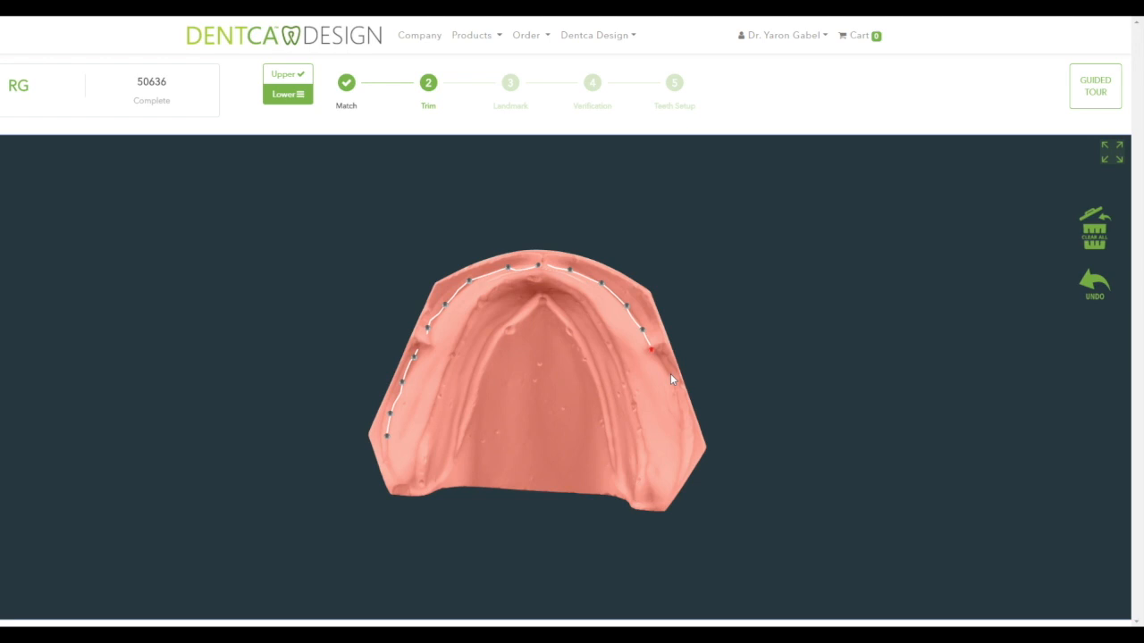
{"action": "left_click", "coordinate": [681, 424]}
{"action": "left_click", "coordinate": [678, 459]}
{"action": "left_click", "coordinate": [675, 483]}
{"action": "left_click", "coordinate": [666, 502]}
{"action": "left_click", "coordinate": [630, 500]}
- Follow the inner ridge back around to the starting point to close the lower trim loop
{"action": "left_click", "coordinate": [610, 440]}
{"action": "left_click", "coordinate": [601, 389]}
{"action": "left_click", "coordinate": [588, 355]}
{"action": "left_click", "coordinate": [570, 320]}
{"action": "left_click", "coordinate": [541, 295]}
{"action": "left_click", "coordinate": [509, 314]}
{"action": "left_click", "coordinate": [484, 343]}
{"action": "left_click", "coordinate": [472, 368]}
{"action": "left_click", "coordinate": [460, 413]}
{"action": "left_click", "coordinate": [454, 453]}
{"action": "left_click", "coordinate": [444, 482]}
{"action": "left_click", "coordinate": [425, 488]}
{"action": "left_click", "coordinate": [398, 487]}
{"action": "left_click", "coordinate": [386, 454]}
- Refine the right, inner left and top curves with extra points, then save the lower trim
{"action": "left_click", "coordinate": [681, 440]}
{"action": "left_click", "coordinate": [630, 500]}
{"action": "left_click", "coordinate": [456, 433]}
{"action": "left_click", "coordinate": [522, 262]}
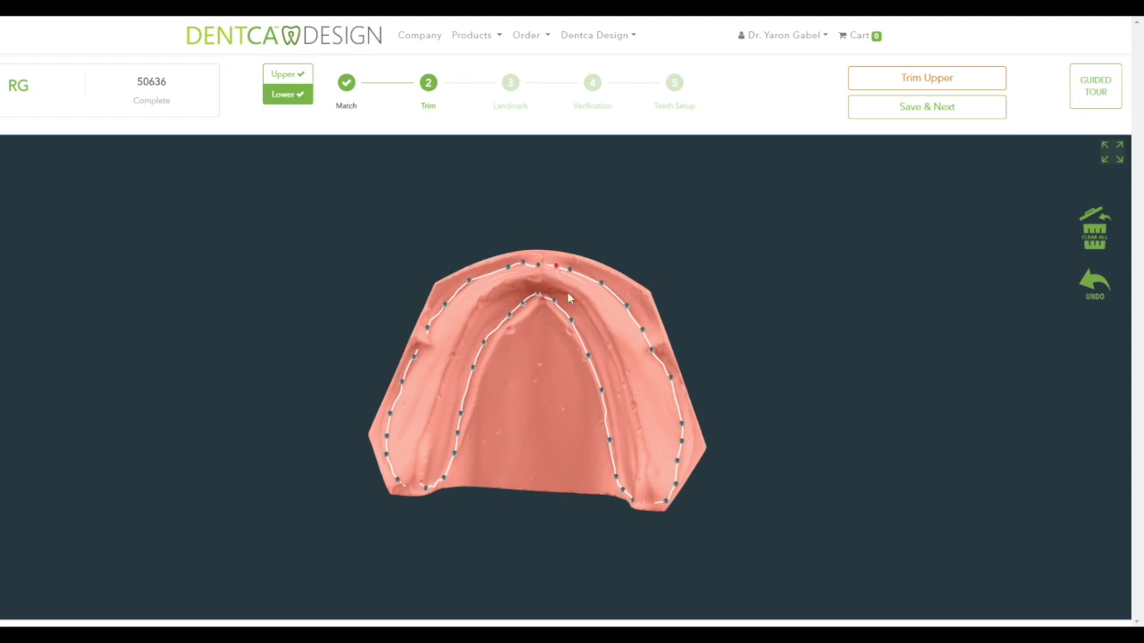
{"action": "left_click", "coordinate": [900, 109]}
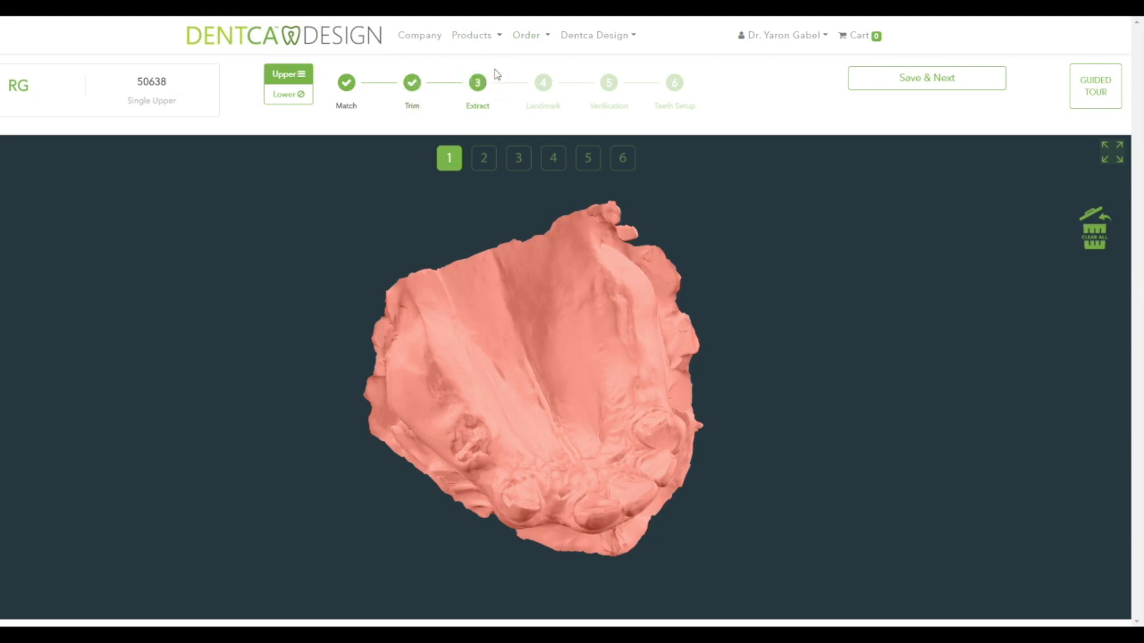
- Outline the first tooth to extract on page 1 of the upper model
{"action": "left_click", "coordinate": [455, 419]}
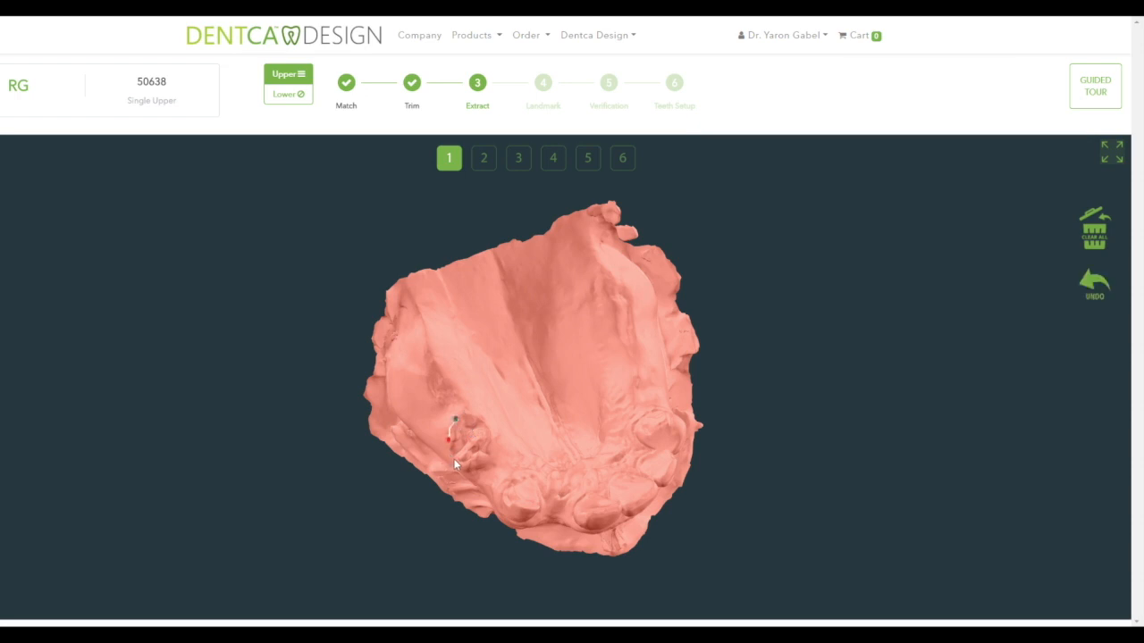
{"action": "left_click", "coordinate": [491, 461]}
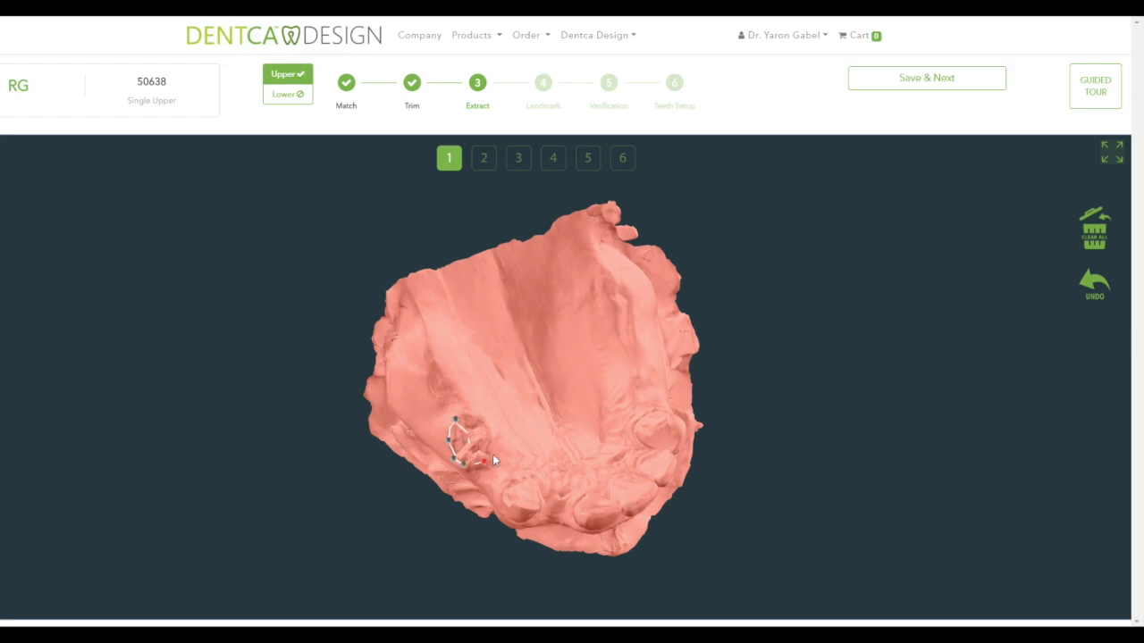
{"action": "left_click", "coordinate": [485, 414]}
{"action": "left_click", "coordinate": [467, 410]}
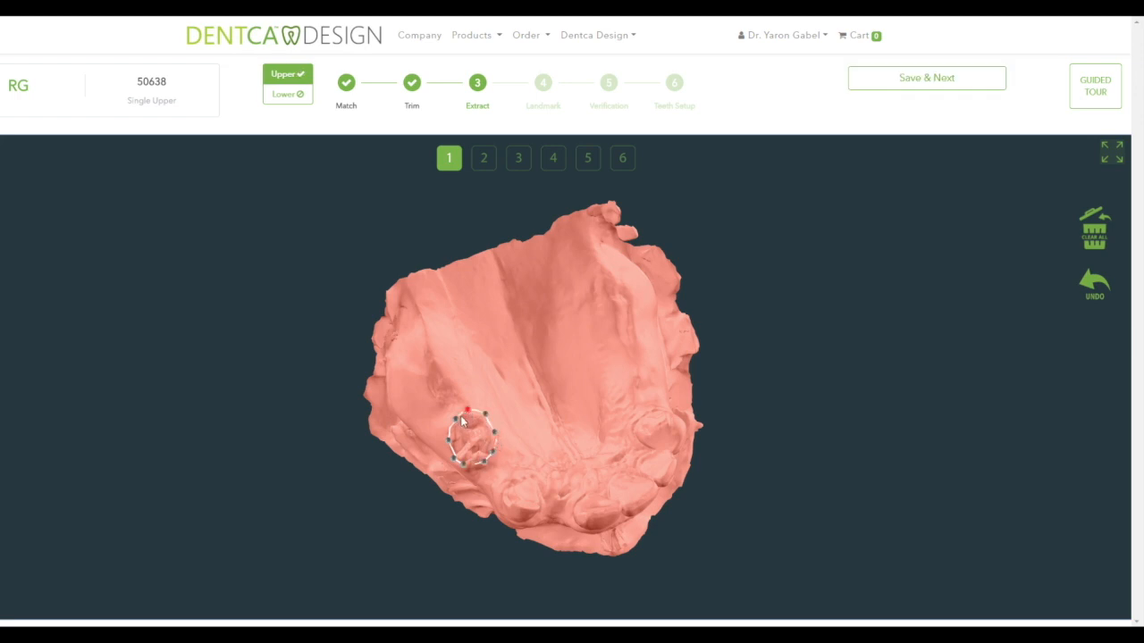
- Outline the second tooth to extract on page 2, orbiting the palate for a clear view
{"action": "left_click", "coordinate": [481, 162]}
{"action": "left_click_drag", "start_coordinate": [503, 508], "coordinate": [540, 490]}
{"action": "left_click", "coordinate": [531, 475]}
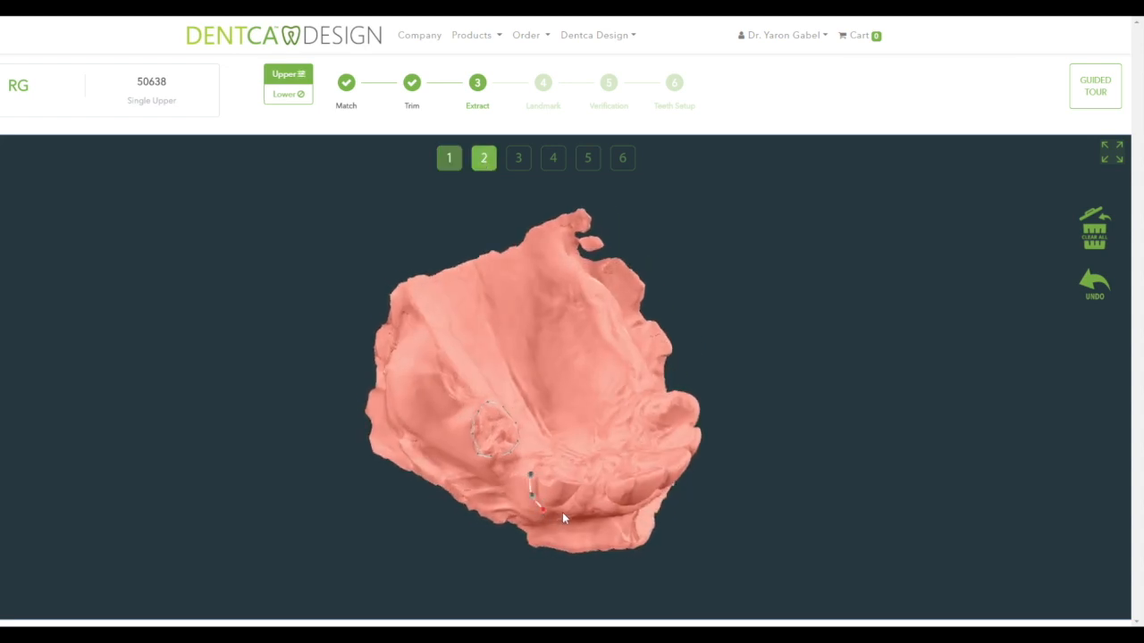
{"action": "left_click", "coordinate": [575, 503]}
{"action": "left_click_drag", "start_coordinate": [572, 492], "coordinate": [527, 510]}
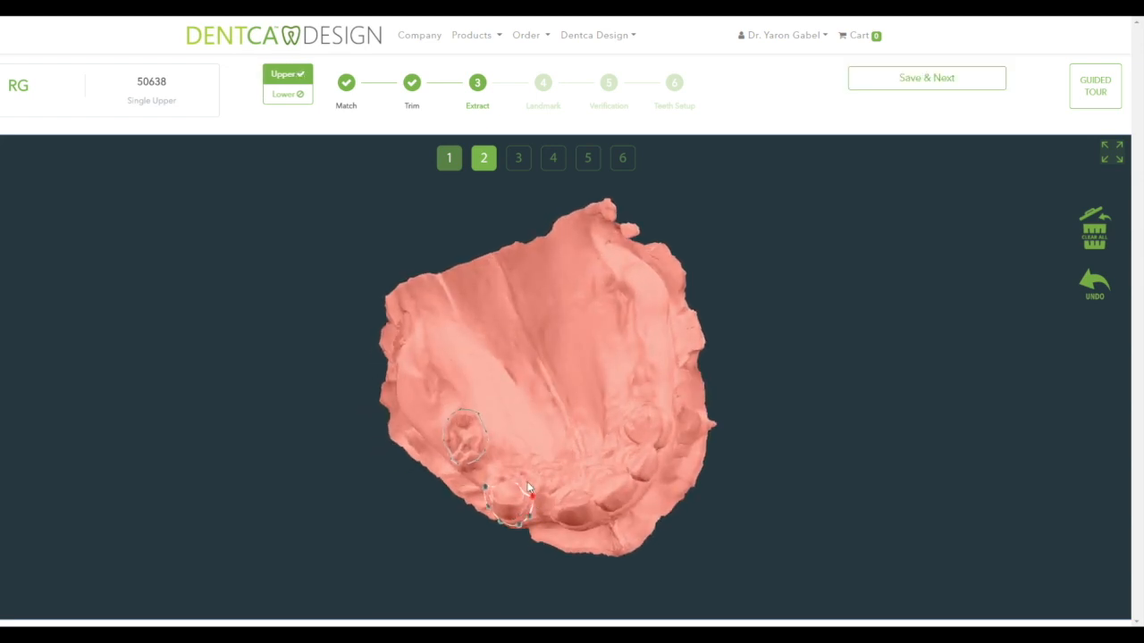
{"action": "left_click", "coordinate": [500, 472]}
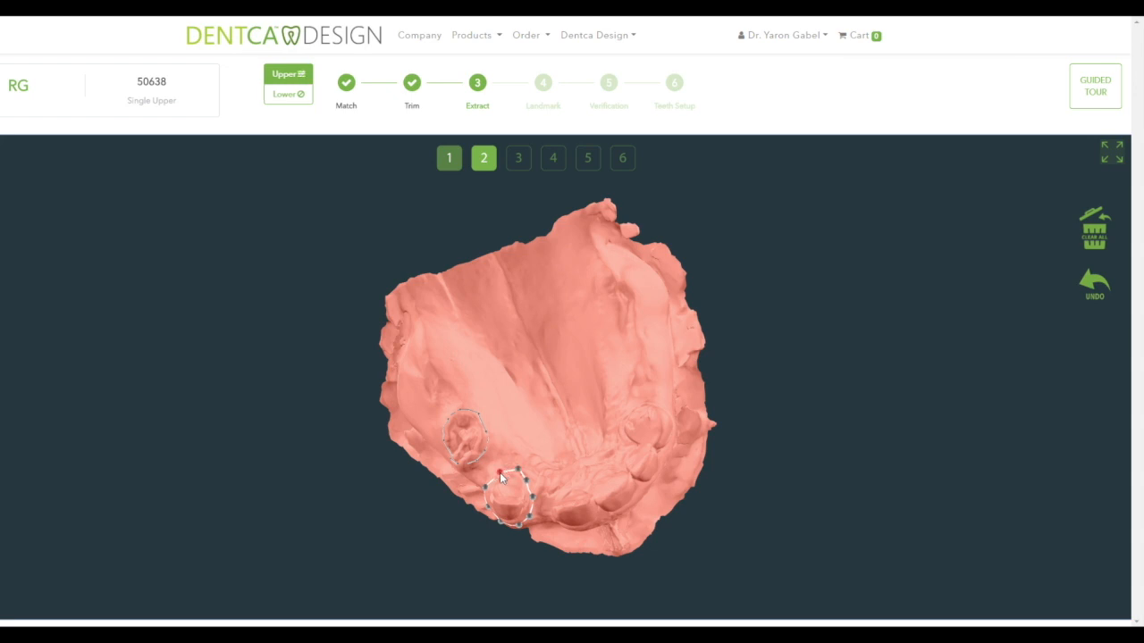
- Trace one outline along the sockets of the remaining teeth on page 3 and save the extractions
{"action": "left_click", "coordinate": [518, 159]}
{"action": "mouse_move", "coordinate": [594, 474]}
{"action": "left_mouse_down"}
{"action": "mouse_move", "coordinate": [626, 449]}
{"action": "mouse_move", "coordinate": [598, 487]}
{"action": "mouse_move", "coordinate": [581, 473]}
{"action": "left_mouse_up"}
{"action": "left_click", "coordinate": [599, 465]}
{"action": "left_click", "coordinate": [572, 474]}
{"action": "left_click", "coordinate": [592, 463]}
{"action": "left_click", "coordinate": [611, 451]}
{"action": "left_click", "coordinate": [629, 438]}
{"action": "left_click", "coordinate": [642, 424]}
{"action": "left_click_drag", "start_coordinate": [652, 413], "coordinate": [604, 471]}
{"action": "left_click", "coordinate": [604, 471]}
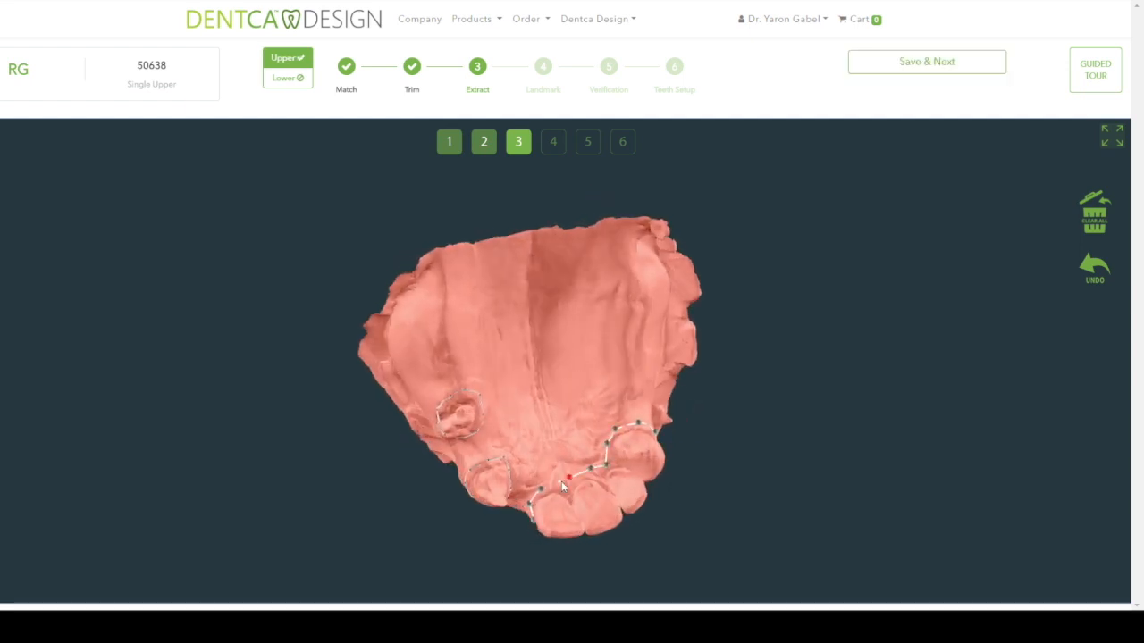
{"action": "left_click", "coordinate": [551, 141]}
{"action": "left_click", "coordinate": [943, 63]}
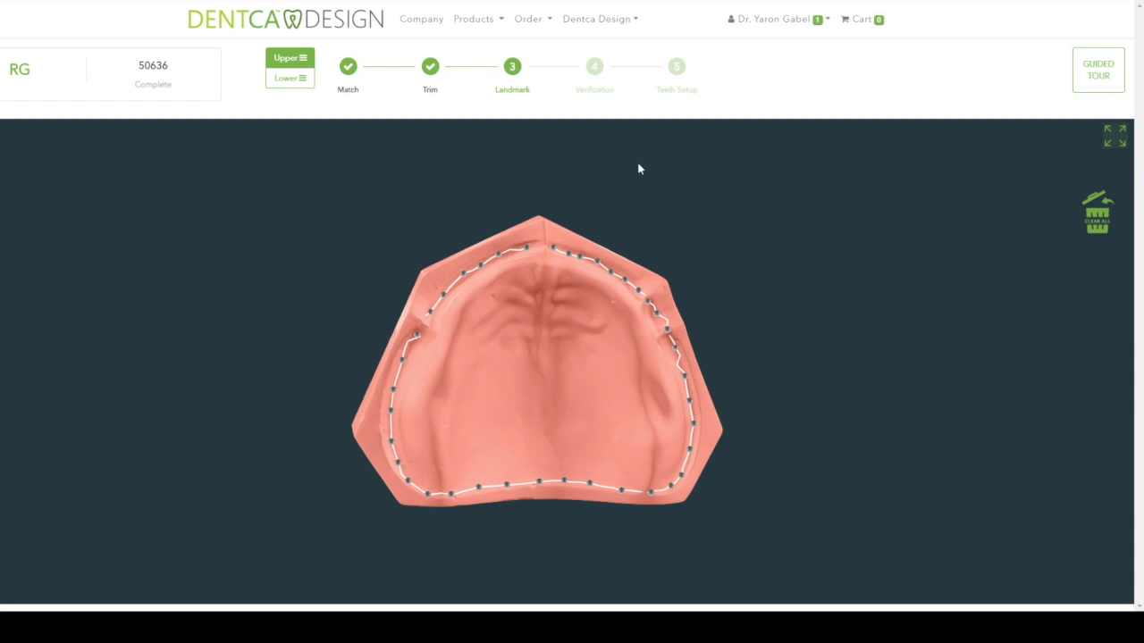
- Place the front, right posterior and left posterior landmarks on the upper arch
{"action": "left_click", "coordinate": [545, 265]}
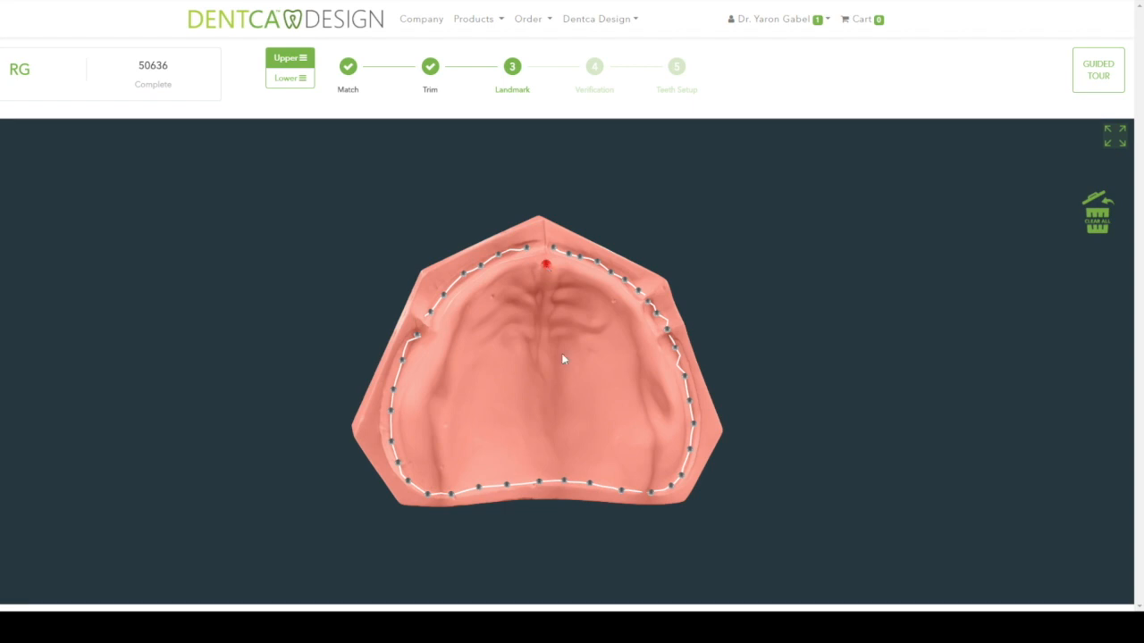
{"action": "left_click", "coordinate": [650, 480]}
{"action": "left_click", "coordinate": [439, 482]}
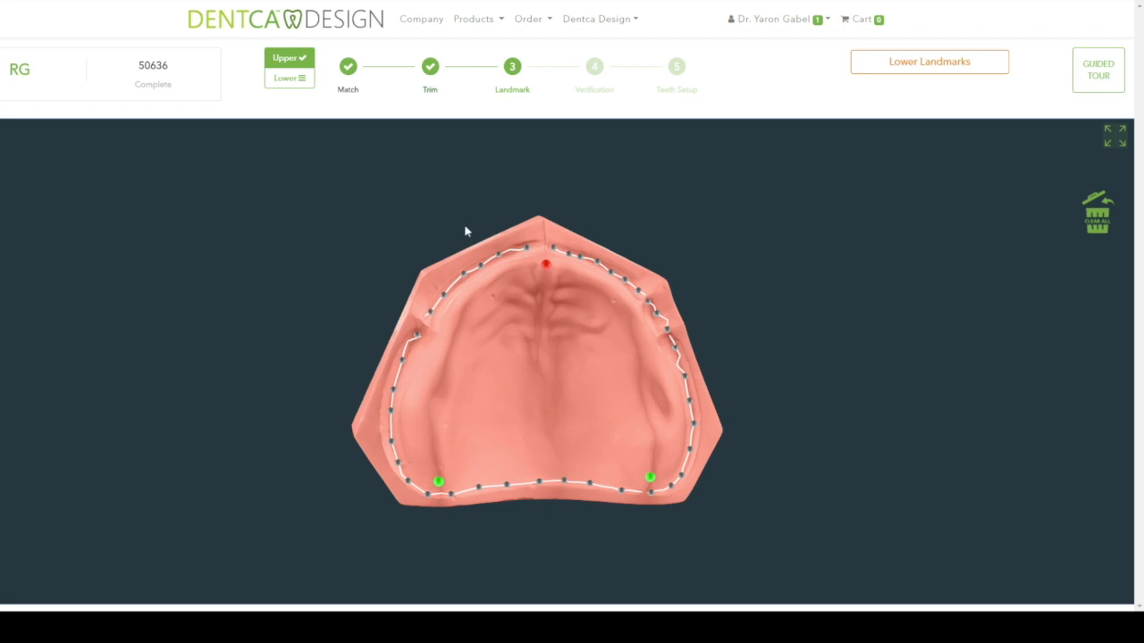
- Place the left and right posterior landmarks on the lower arch and submit for validation
{"action": "left_click", "coordinate": [299, 83]}
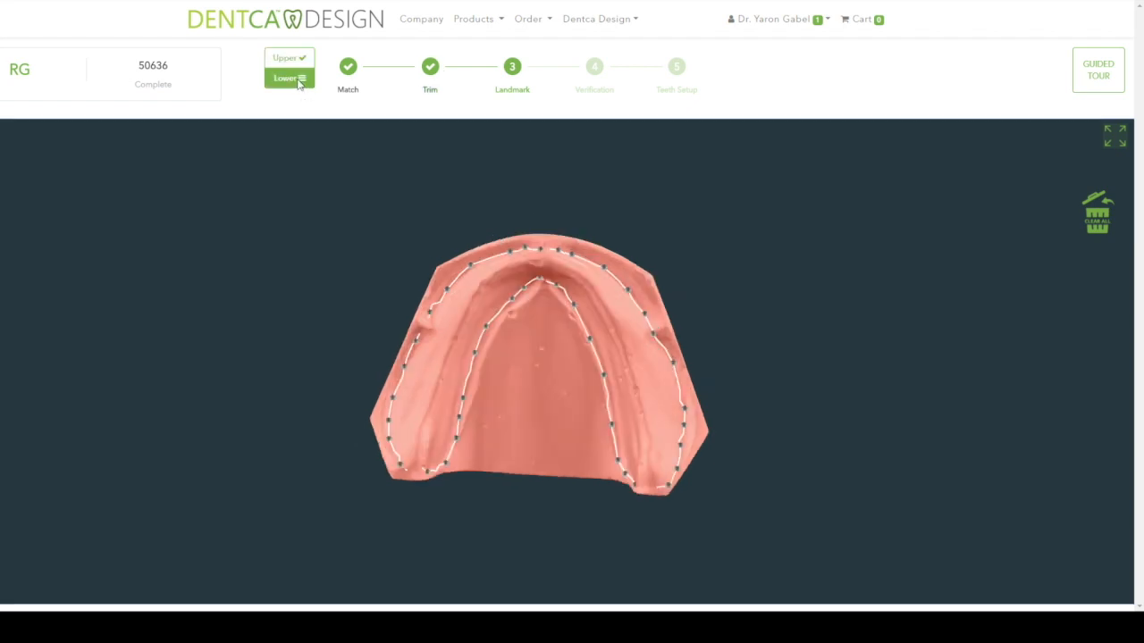
{"action": "left_click", "coordinate": [411, 475]}
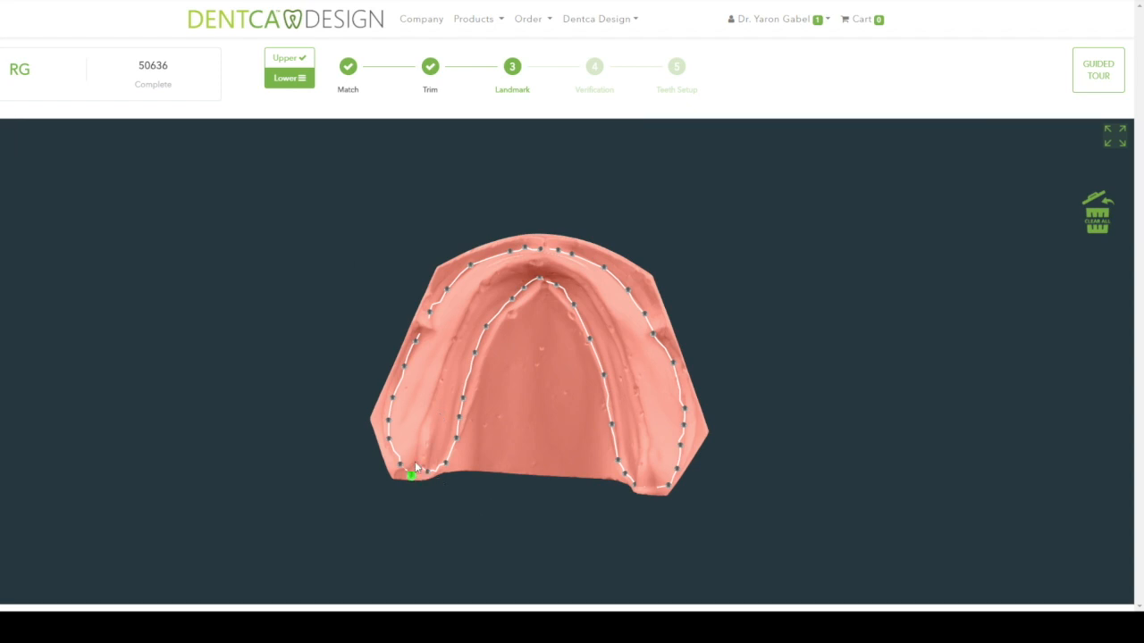
{"action": "left_click", "coordinate": [653, 479]}
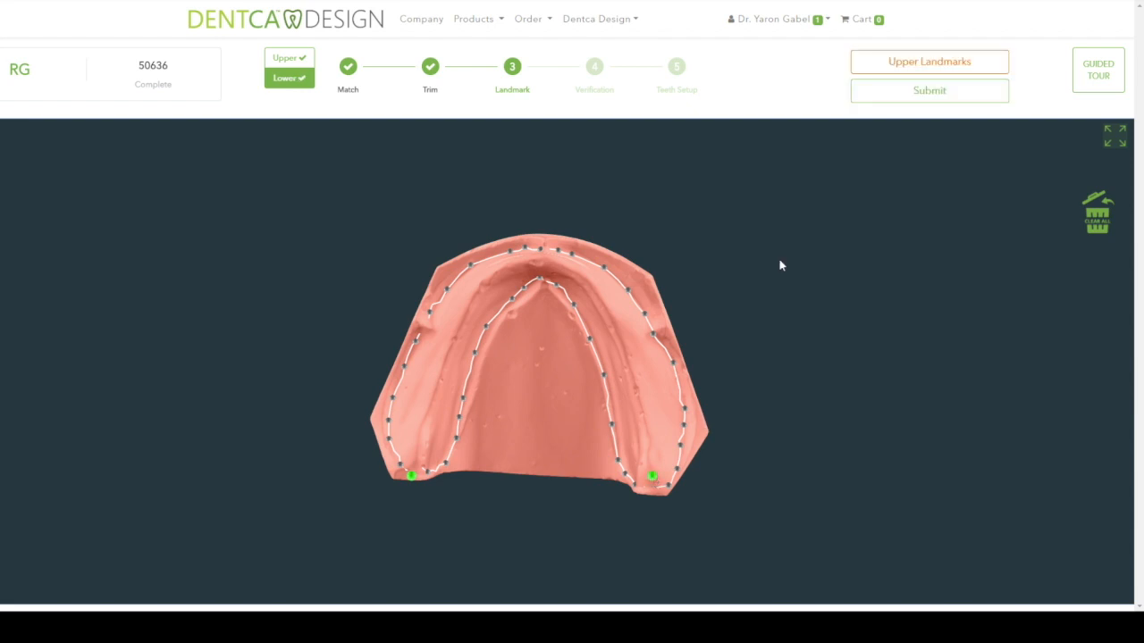
{"action": "left_click", "coordinate": [890, 94]}
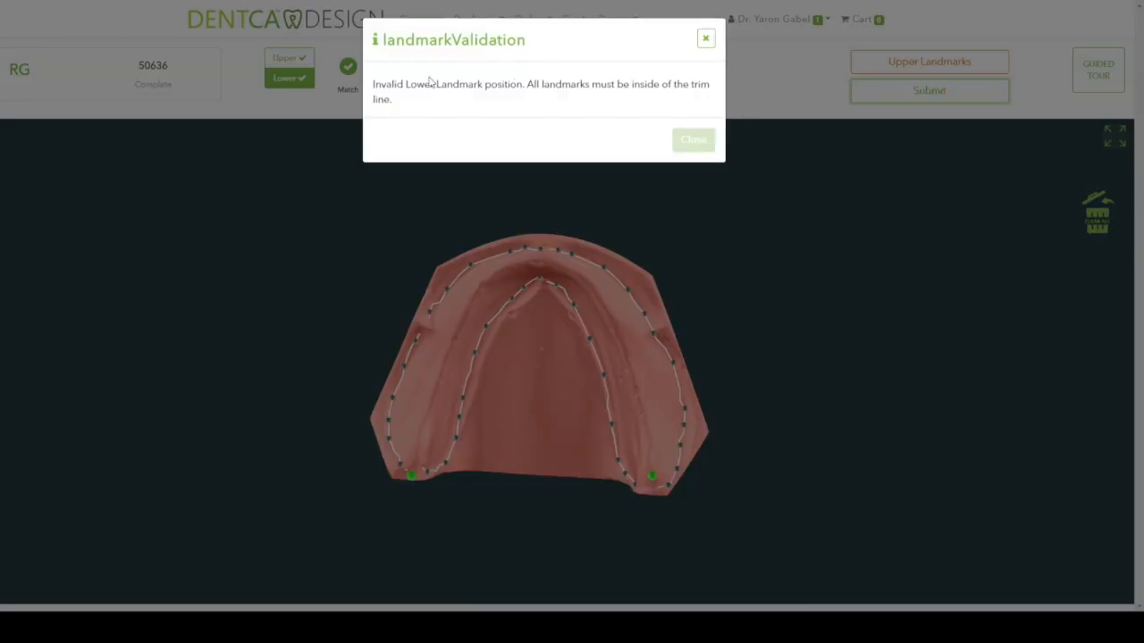
- Dismiss the landmark validation warning and drag the lower-left landmark up inside the trim line
{"action": "left_click", "coordinate": [695, 141]}
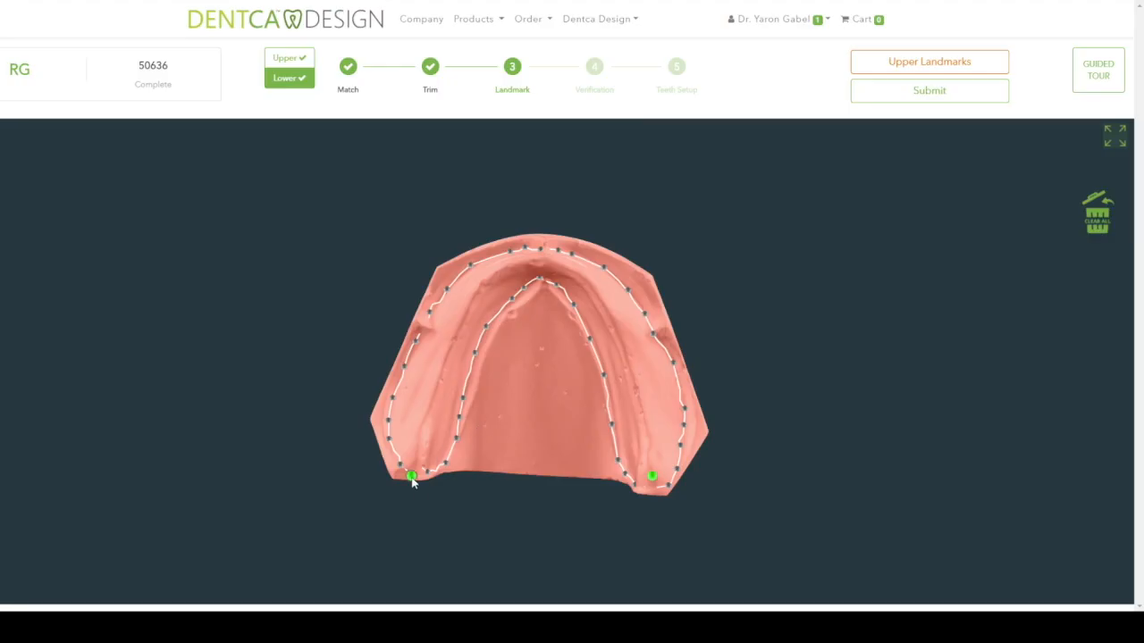
{"action": "left_click_drag", "start_coordinate": [413, 482], "coordinate": [417, 458]}
- Resubmit the corrected landmarks and confirm the overjet and teeth mold choices in Confirm Teeth Setup
{"action": "left_click", "coordinate": [905, 93]}
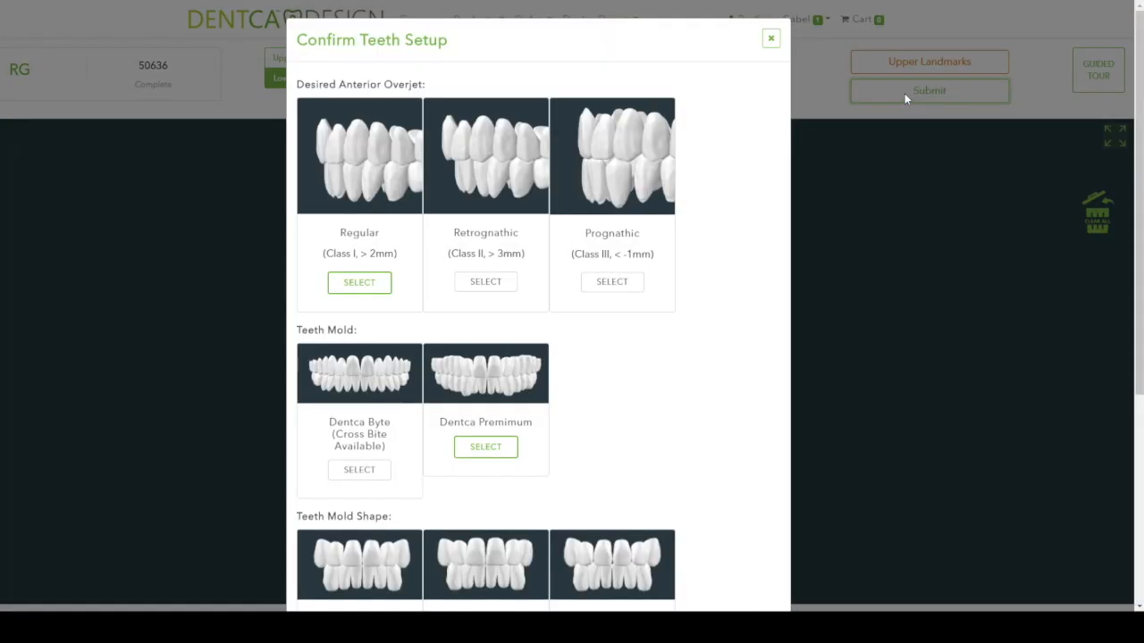
{"action": "scroll", "coordinate": [419, 496], "scroll_direction": "down", "scroll_amount": 3}
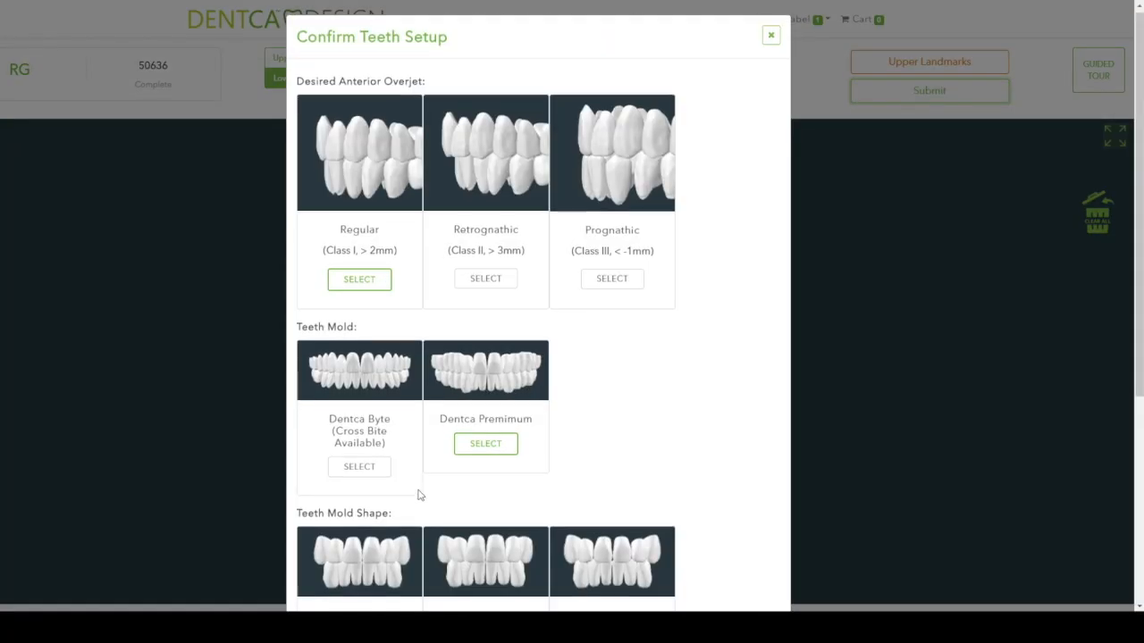
{"action": "scroll", "coordinate": [418, 496], "scroll_direction": "down", "scroll_amount": 1}
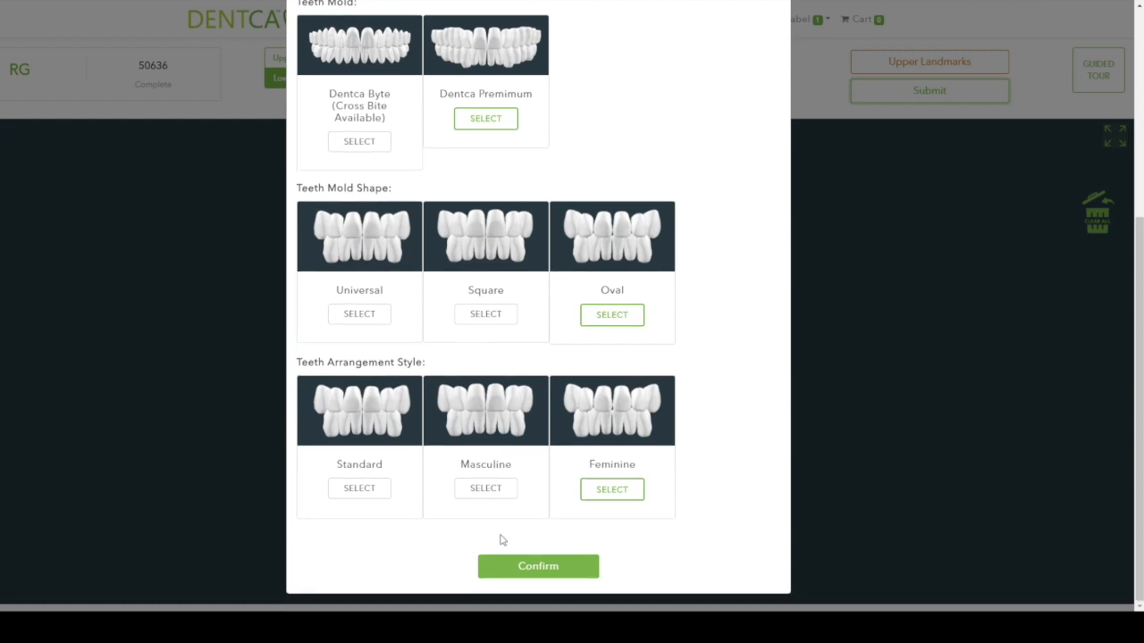
{"action": "left_click", "coordinate": [528, 576]}
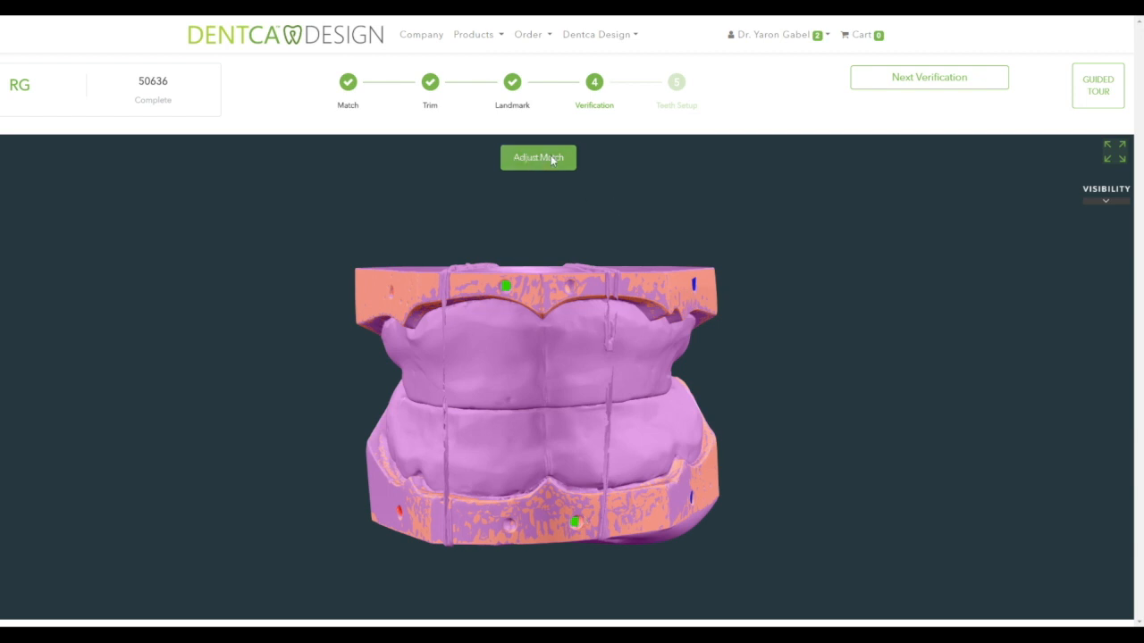
- Inspect the trim by orbiting and toggling upper and lower jaw visibility, then load the next case
{"action": "left_click", "coordinate": [921, 84]}
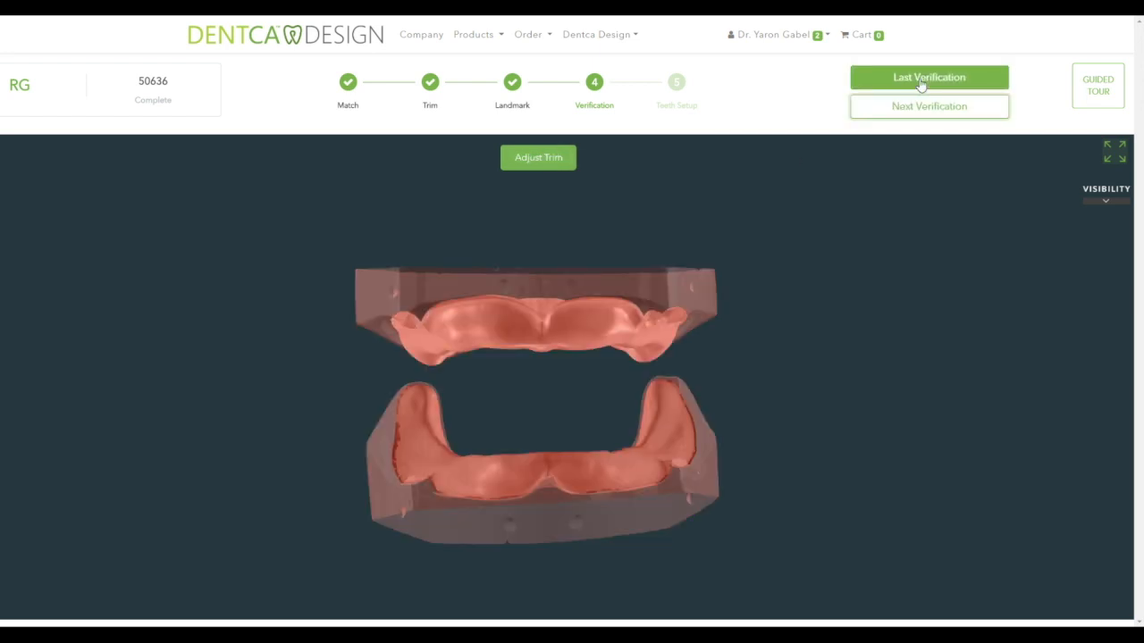
{"action": "left_click_drag", "start_coordinate": [588, 327], "coordinate": [642, 302]}
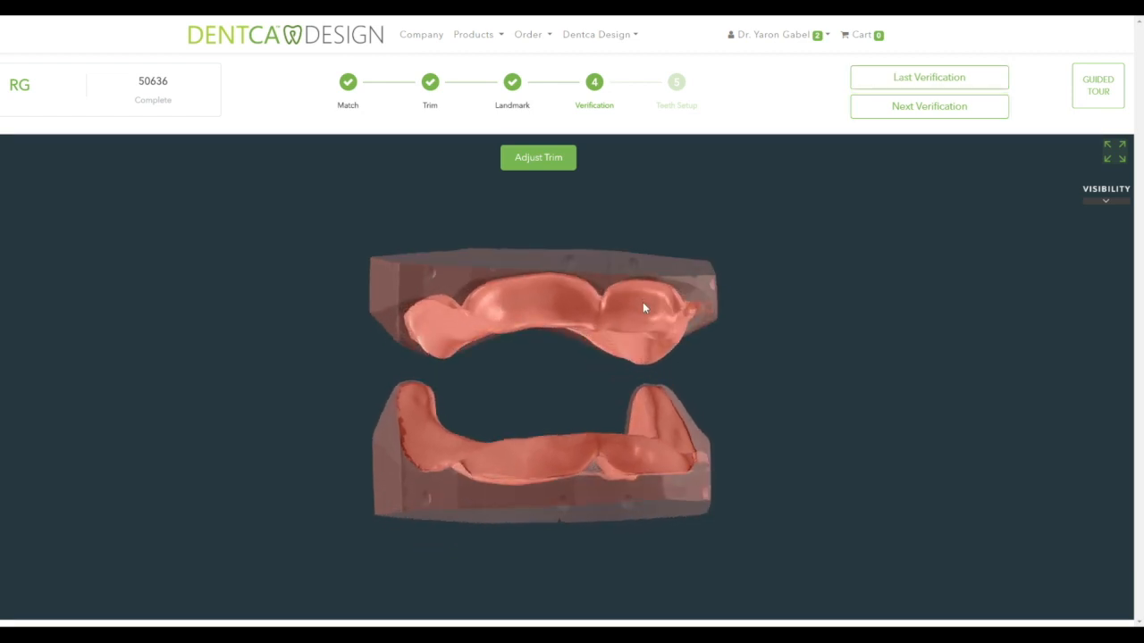
{"action": "left_click", "coordinate": [1105, 200]}
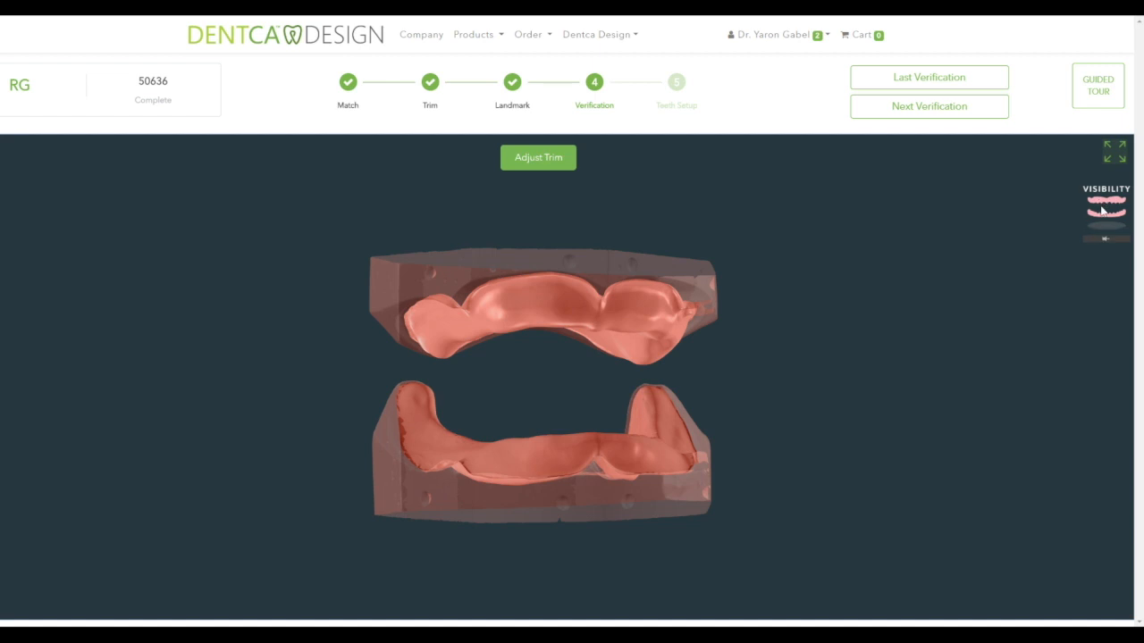
{"action": "left_click", "coordinate": [1110, 205]}
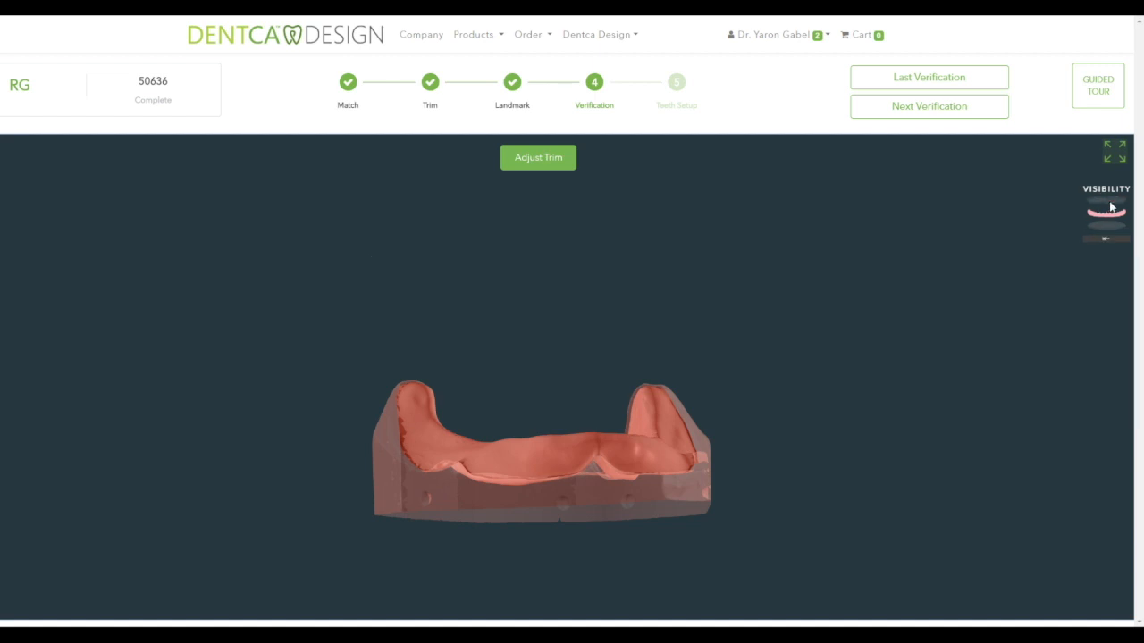
{"action": "left_click", "coordinate": [1110, 206]}
{"action": "left_click", "coordinate": [1107, 205]}
{"action": "left_click", "coordinate": [1105, 212]}
{"action": "left_click", "coordinate": [1109, 224]}
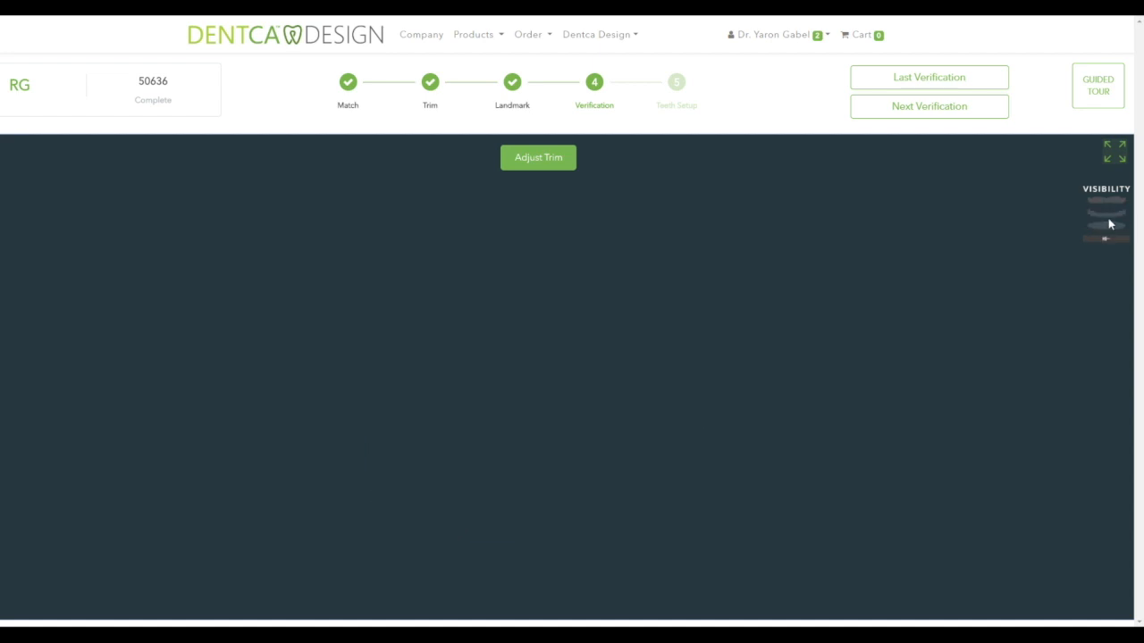
{"action": "left_click", "coordinate": [1108, 214]}
{"action": "left_click", "coordinate": [1109, 202]}
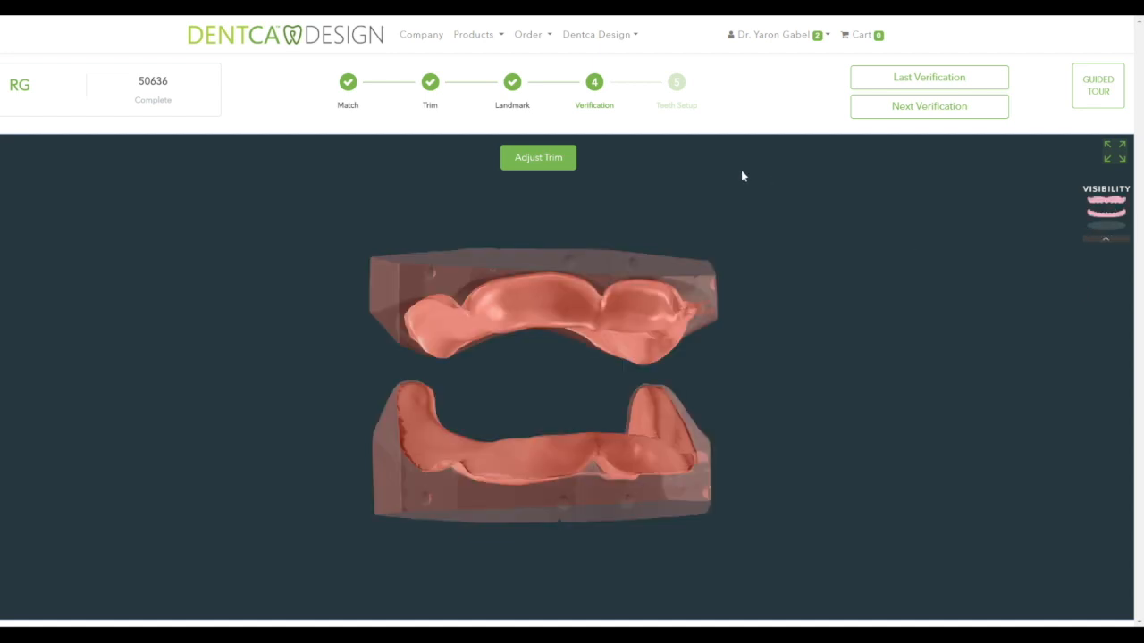
{"action": "left_click", "coordinate": [893, 107]}
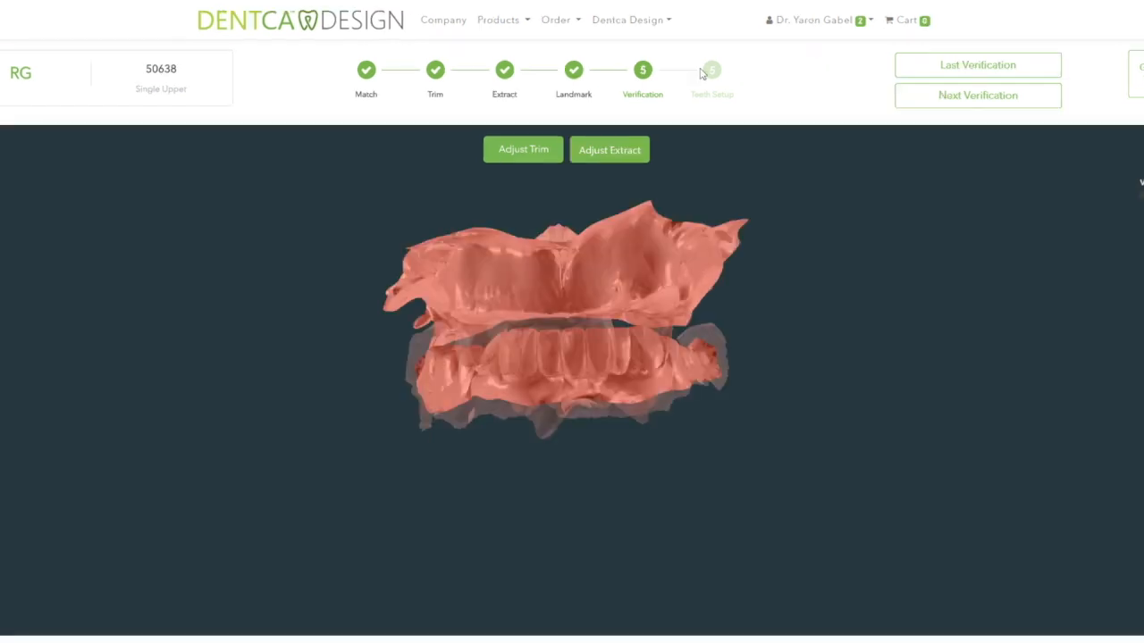
- Return to the previous complete-denture case and tilt its occlusal plane using Shift rotate mode
{"action": "mouse_move", "coordinate": [531, 295]}
{"action": "left_mouse_down"}
{"action": "mouse_move", "coordinate": [585, 253]}
{"action": "mouse_move", "coordinate": [712, 315]}
{"action": "mouse_move", "coordinate": [797, 214]}
{"action": "mouse_move", "coordinate": [717, 215]}
{"action": "mouse_move", "coordinate": [602, 266]}
{"action": "mouse_move", "coordinate": [435, 280]}
{"action": "mouse_move", "coordinate": [552, 285]}
{"action": "left_mouse_up"}
{"action": "left_click", "coordinate": [988, 99]}
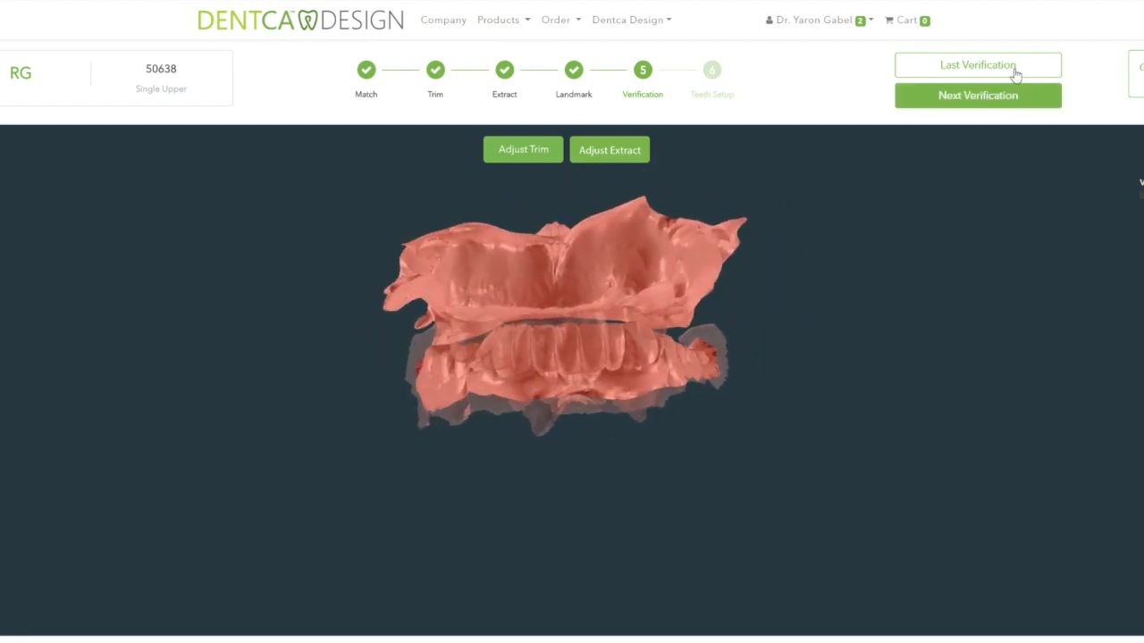
{"action": "left_click_drag", "start_coordinate": [600, 293], "coordinate": [407, 309]}
{"action": "key", "text": "shift"}
{"action": "left_click_drag", "start_coordinate": [675, 303], "coordinate": [650, 303]}
{"action": "key", "text": "shift"}
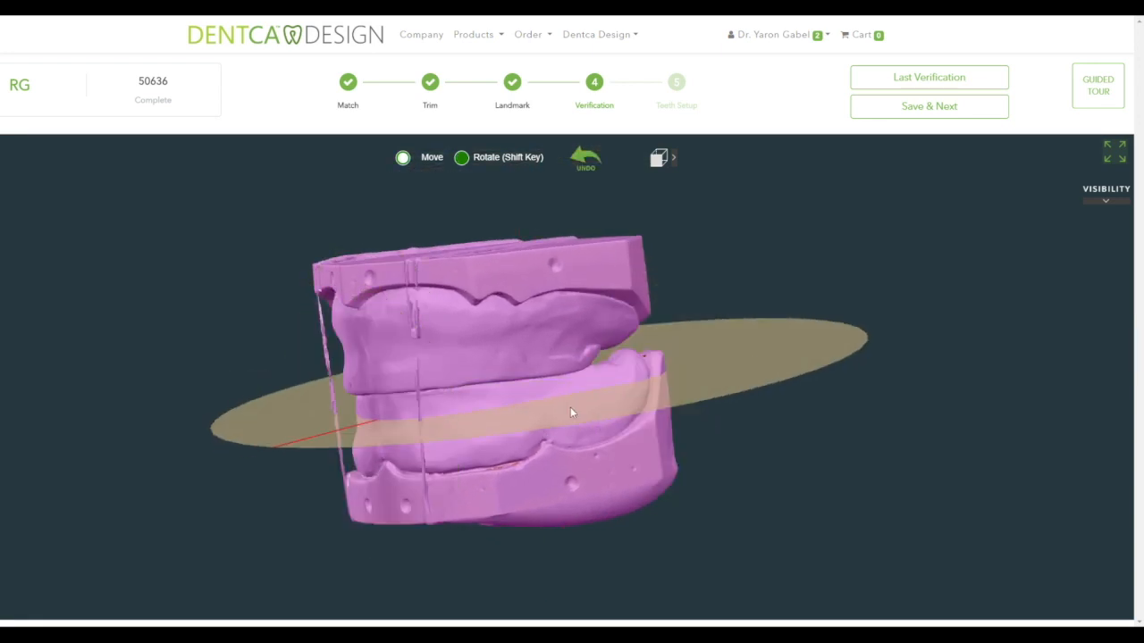
- Raise the occlusal plane between the jaw models, refining it with rotate mode, undo and redo
{"action": "left_click_drag", "start_coordinate": [535, 411], "coordinate": [538, 331]}
{"action": "left_click_drag", "start_coordinate": [559, 443], "coordinate": [712, 444]}
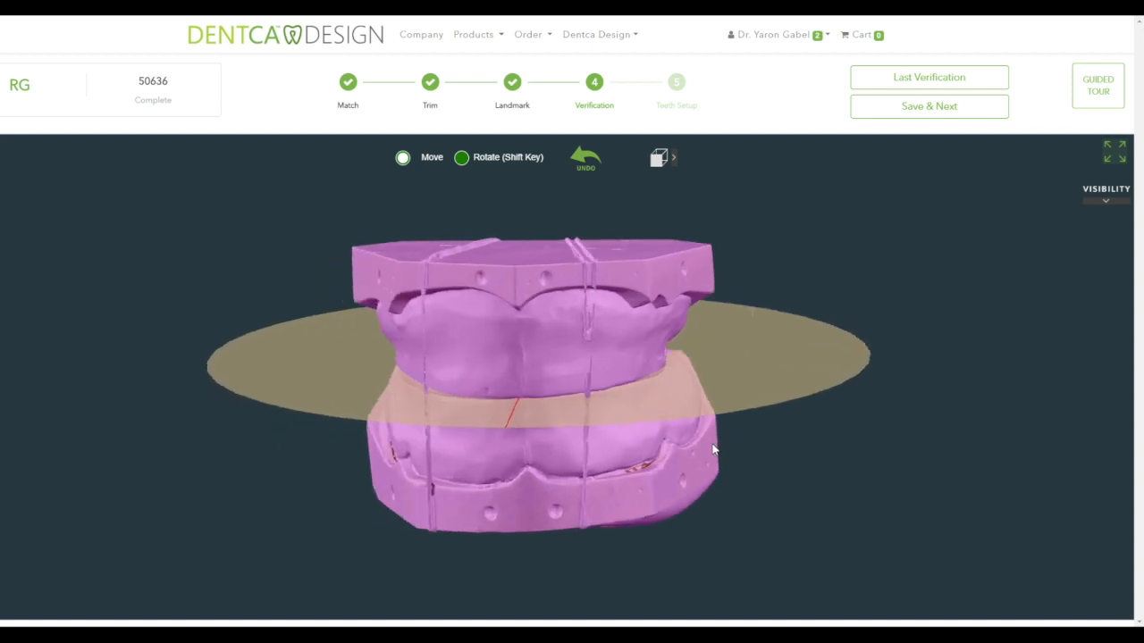
{"action": "key", "text": "shift"}
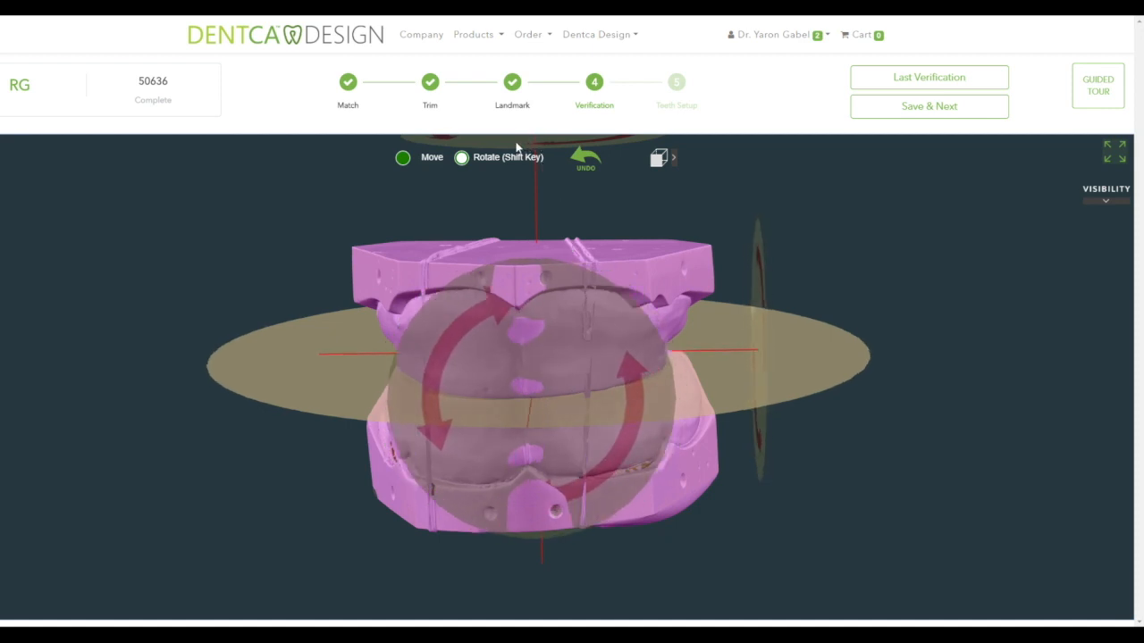
{"action": "key", "text": "shift"}
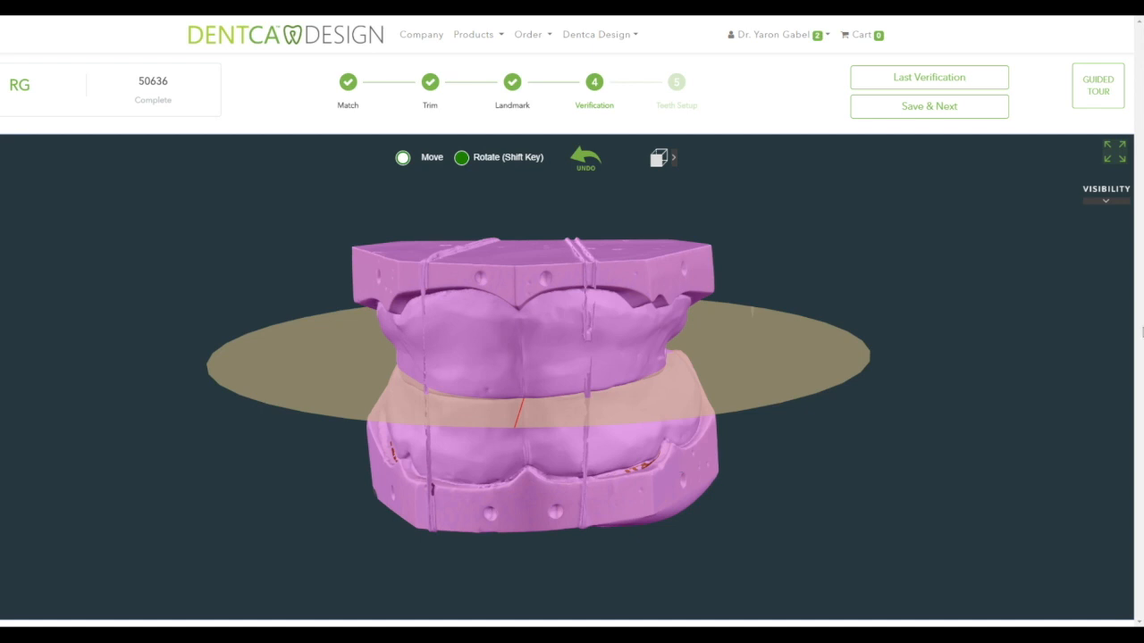
{"action": "left_click", "coordinate": [581, 160]}
{"action": "left_click", "coordinate": [624, 159]}
- Check the plane from side, top and front preset views, toggling the purple bite model's visibility
{"action": "mouse_move", "coordinate": [674, 159]}
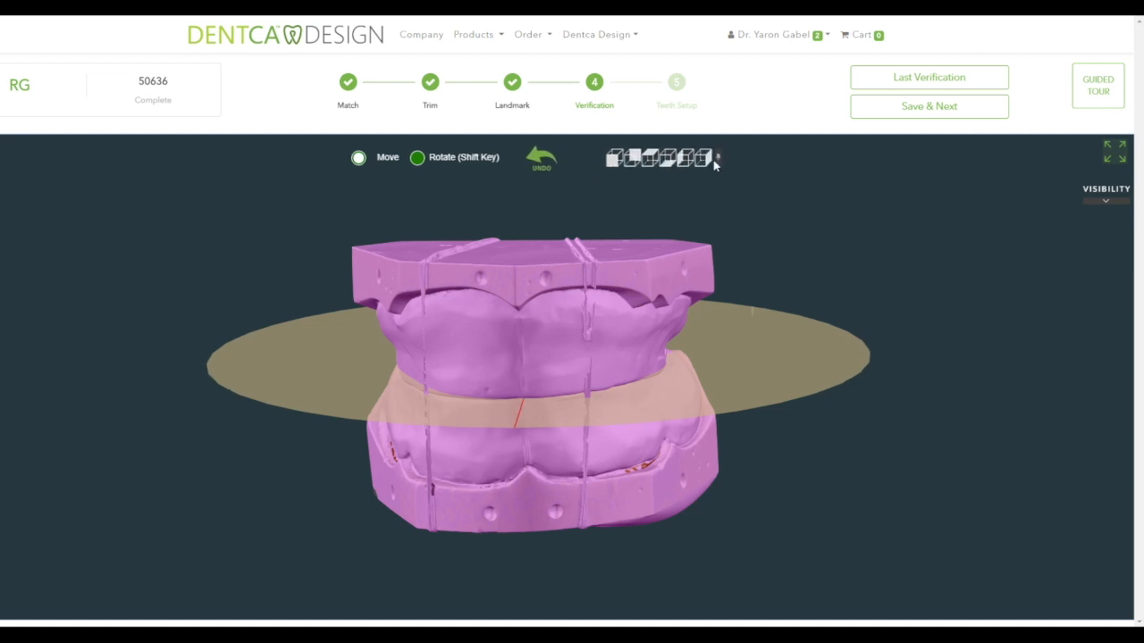
{"action": "left_click", "coordinate": [702, 159]}
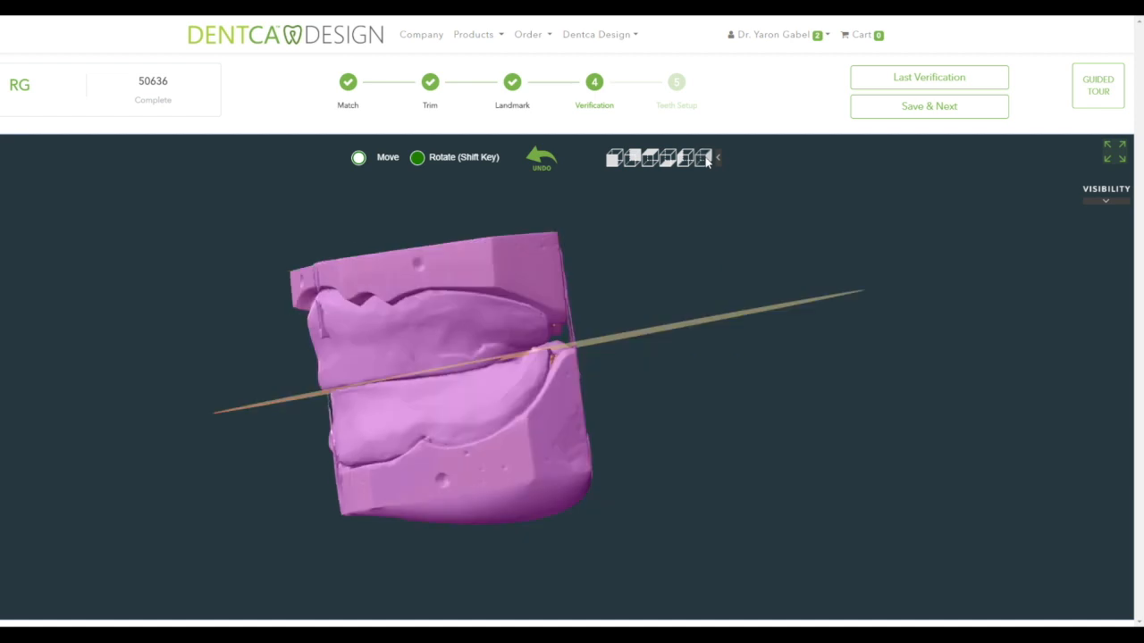
{"action": "left_click", "coordinate": [687, 160]}
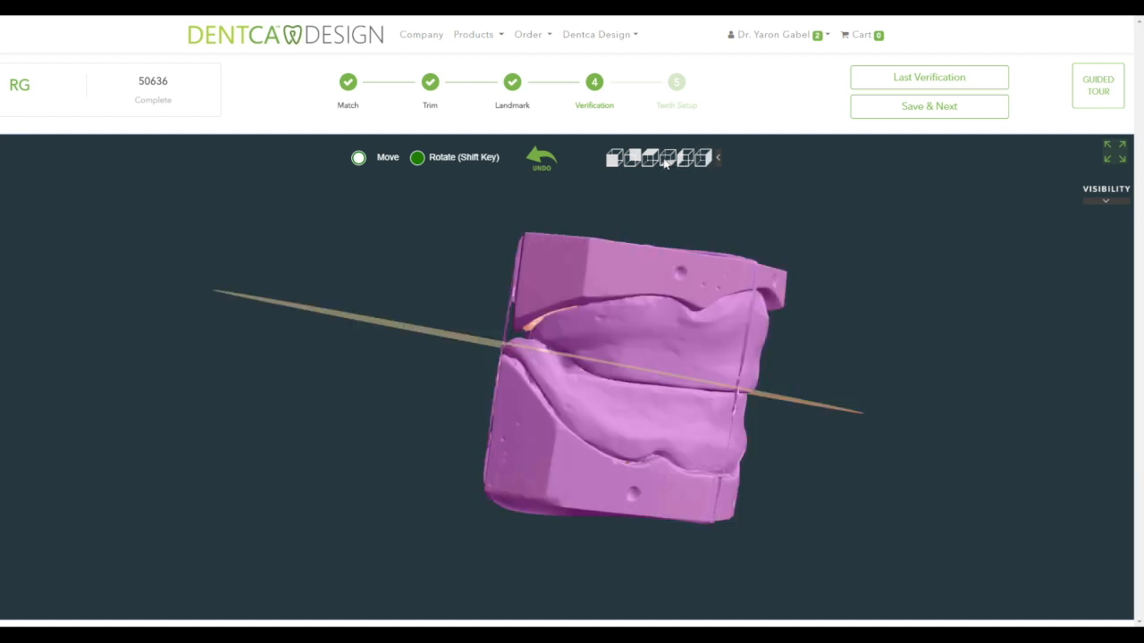
{"action": "left_click", "coordinate": [668, 159]}
{"action": "left_click", "coordinate": [1110, 200]}
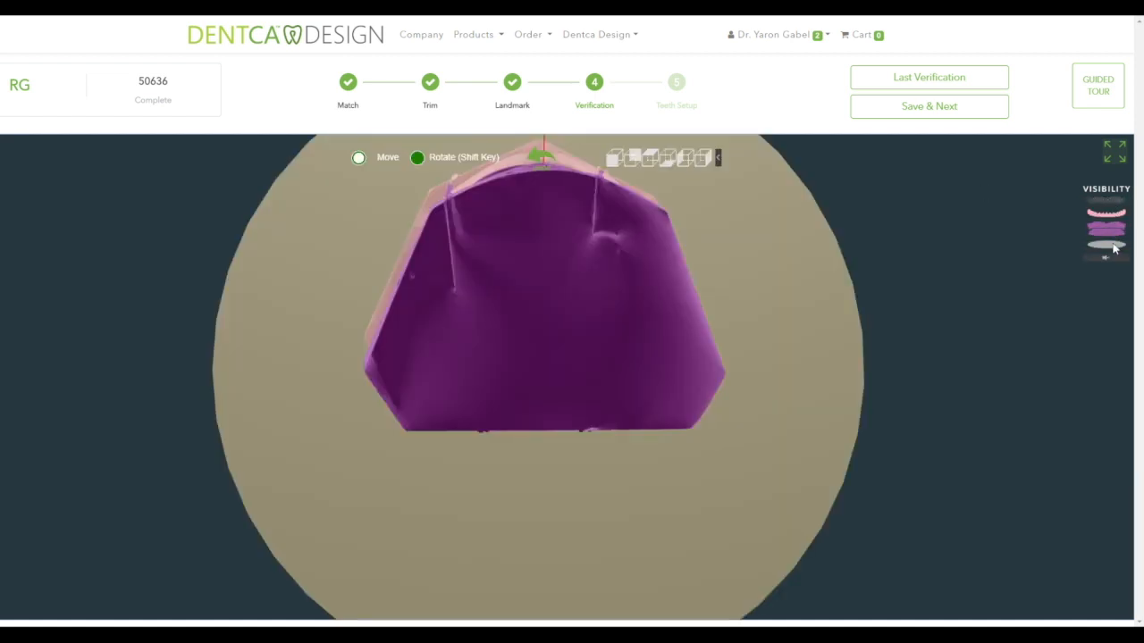
{"action": "left_click", "coordinate": [1107, 258]}
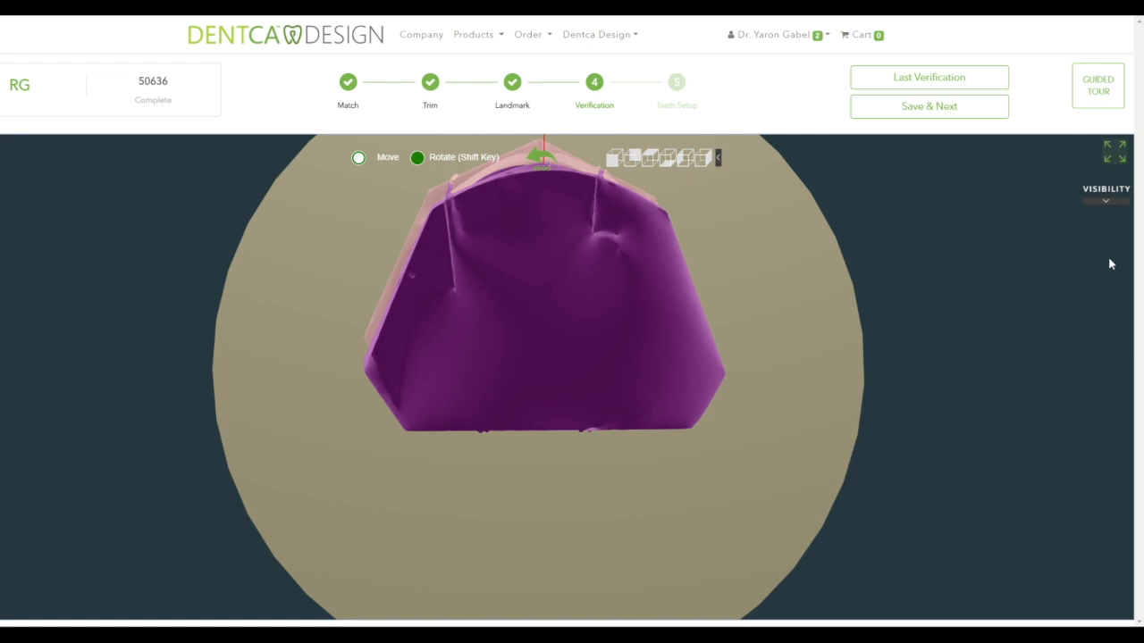
{"action": "left_click", "coordinate": [1105, 212]}
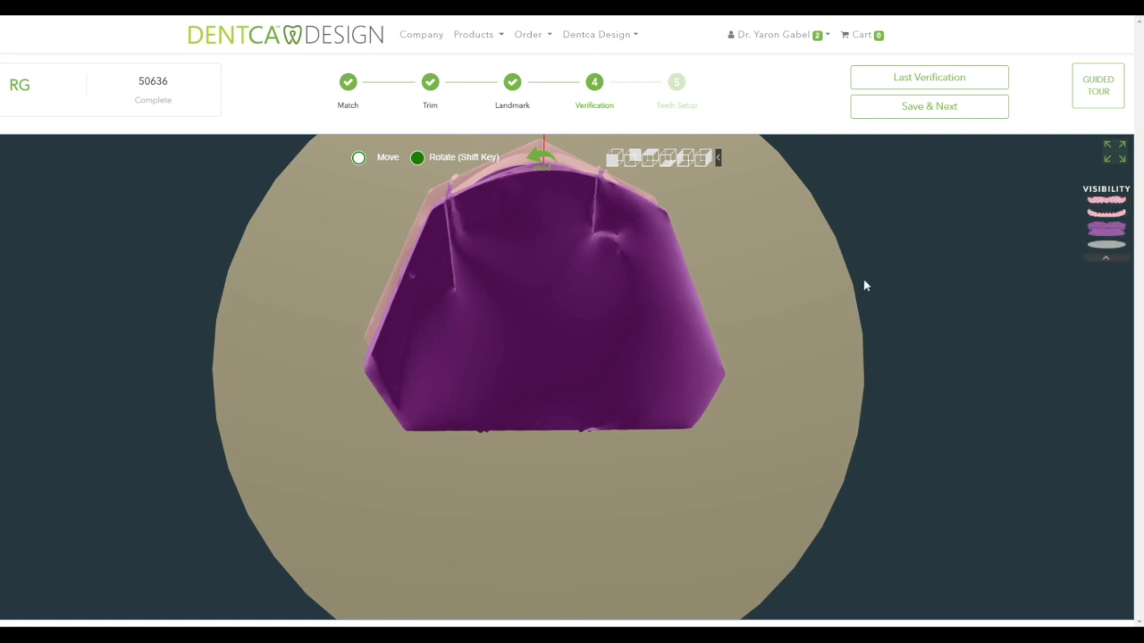
{"action": "left_click", "coordinate": [625, 159]}
{"action": "left_click", "coordinate": [1111, 231]}
{"action": "left_click", "coordinate": [1111, 231]}
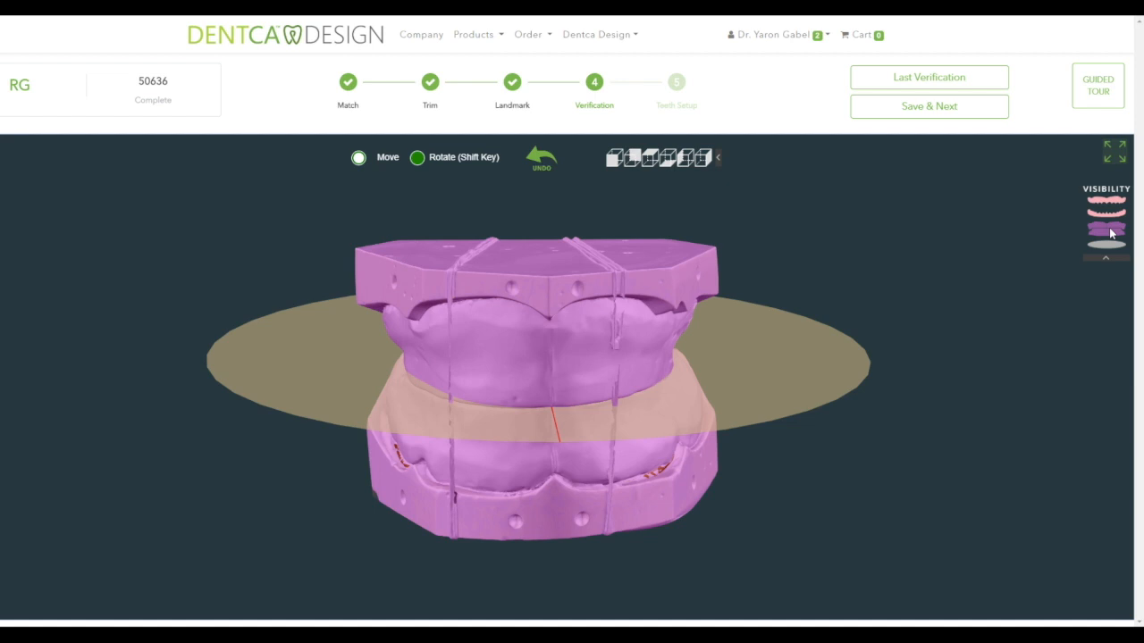
- Save the verification and continue with Large upper, lower and posterior tooth molds
{"action": "left_click", "coordinate": [936, 106]}
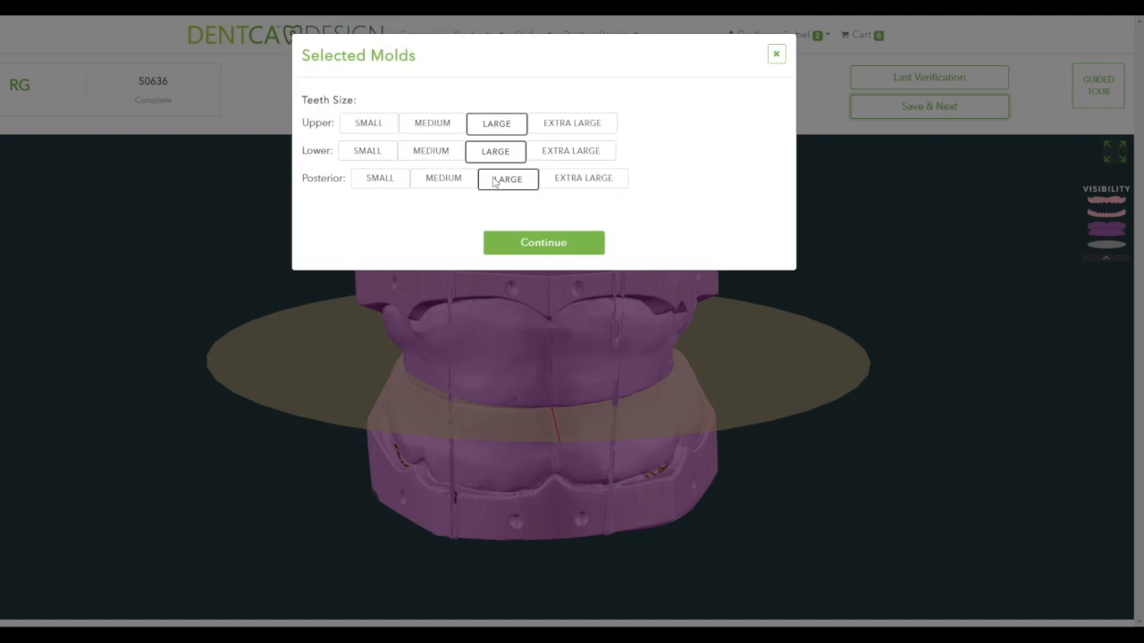
{"action": "left_click", "coordinate": [551, 247]}
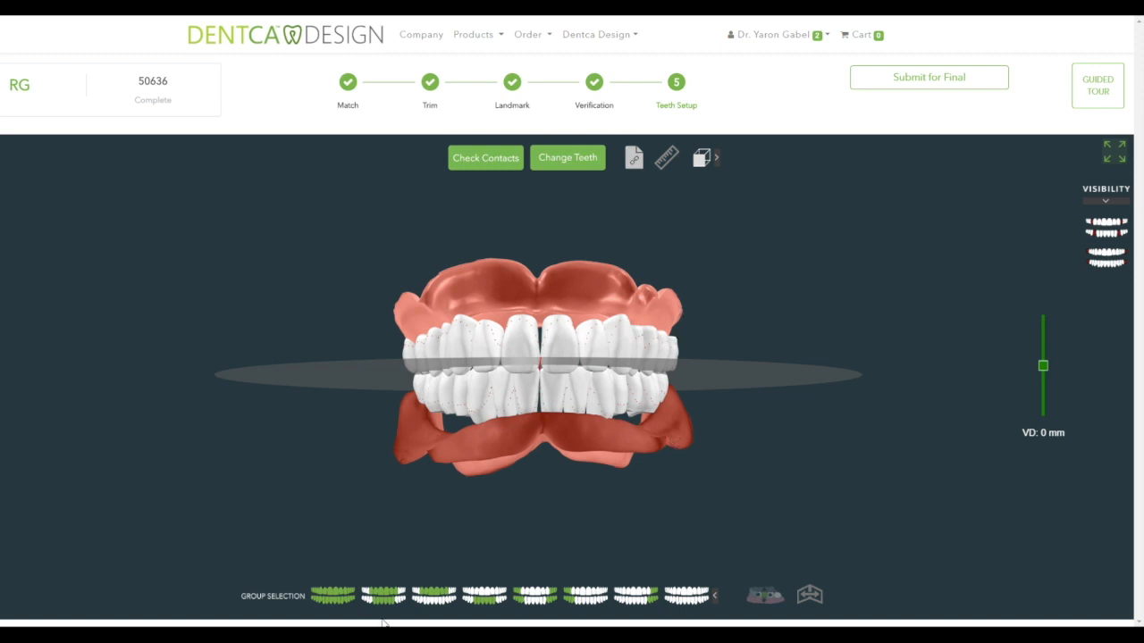
- Try the all, front, upper-front and lower-front teeth group selections and the rotate mode
{"action": "left_click", "coordinate": [352, 598]}
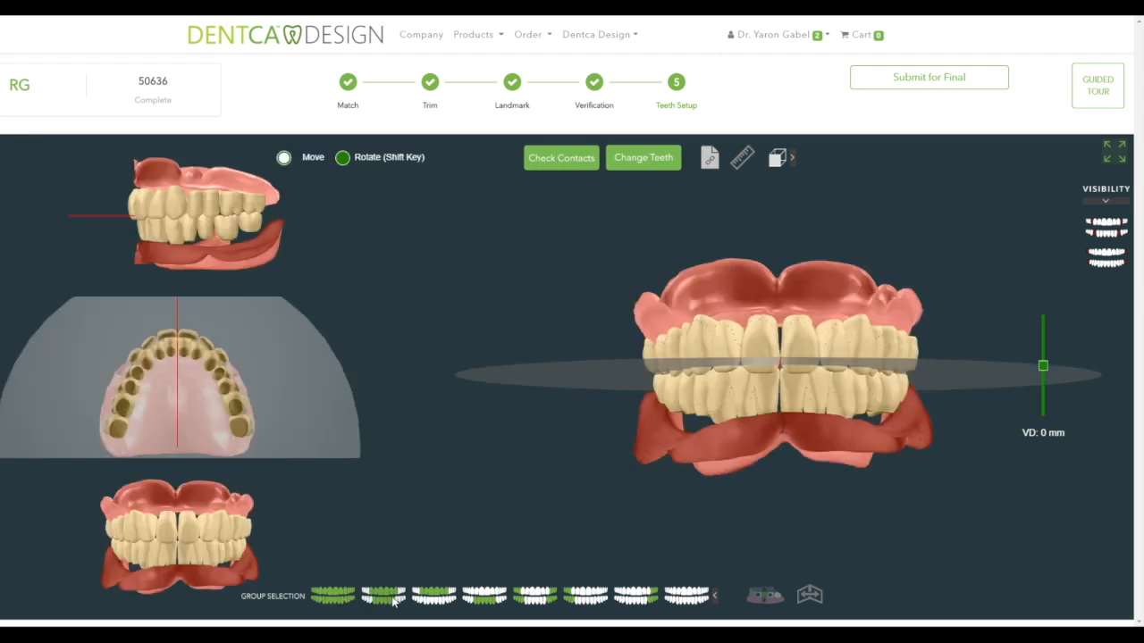
{"action": "left_click", "coordinate": [427, 598]}
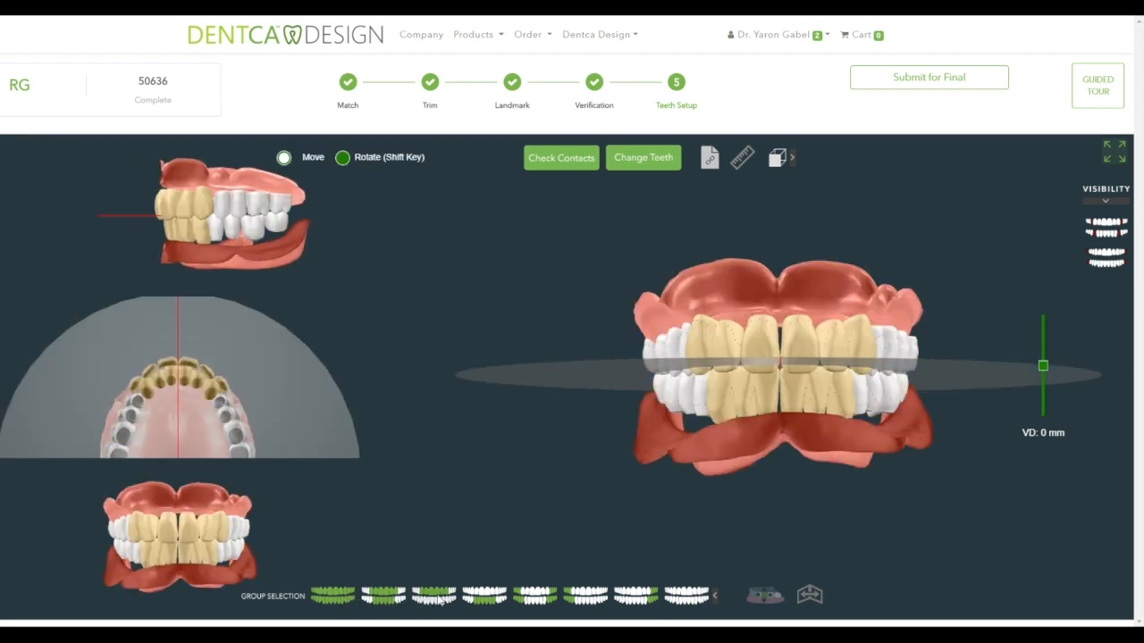
{"action": "left_click", "coordinate": [482, 599]}
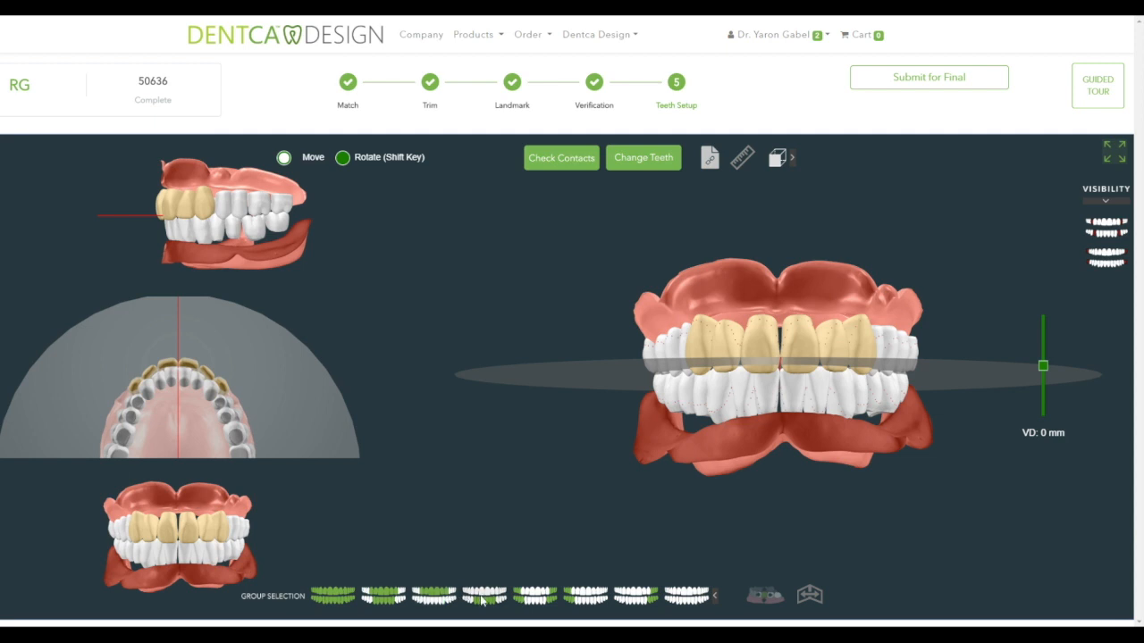
{"action": "left_click", "coordinate": [483, 599]}
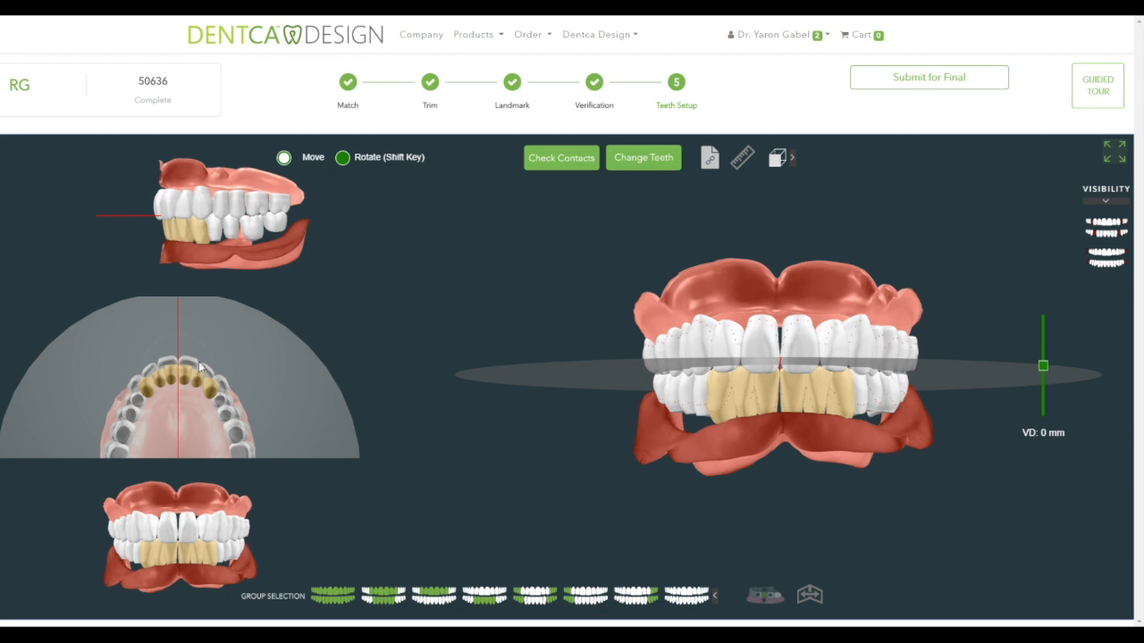
{"action": "key", "text": "shift"}
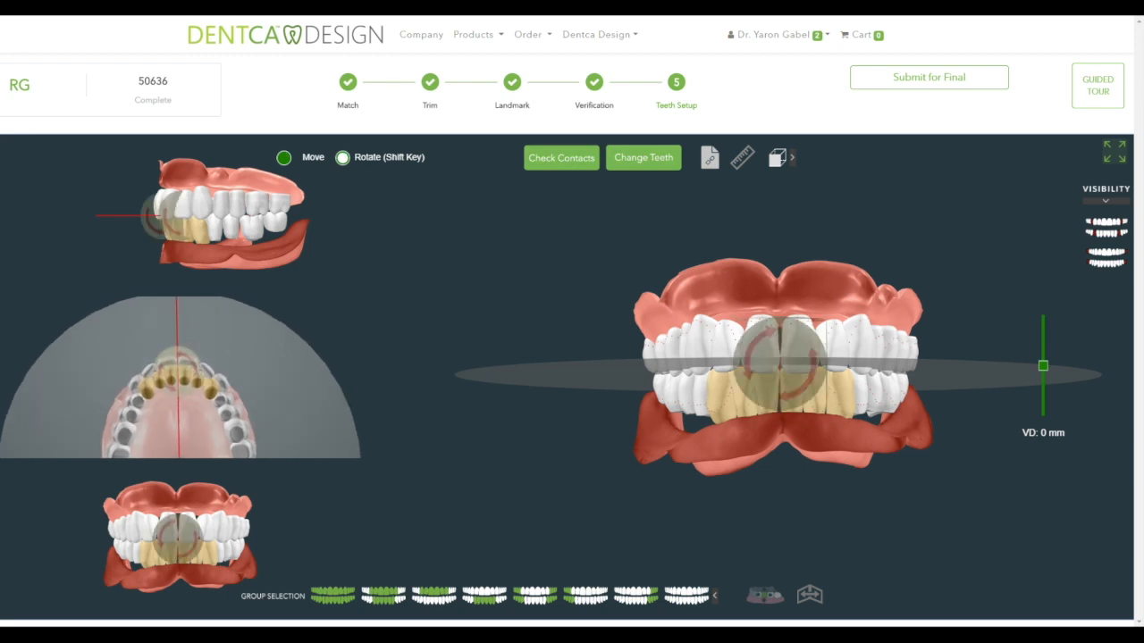
{"action": "key", "text": "shift"}
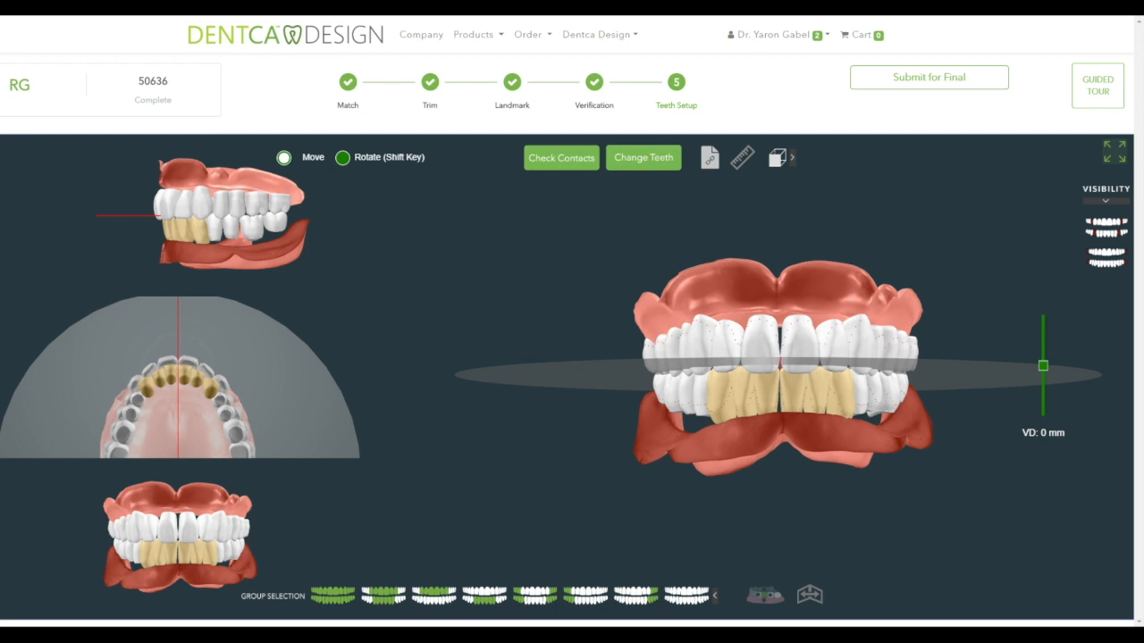
- Raise a single upper front tooth slightly and highlight its counterpart with the arch symmetry icon
{"action": "left_click", "coordinate": [861, 349]}
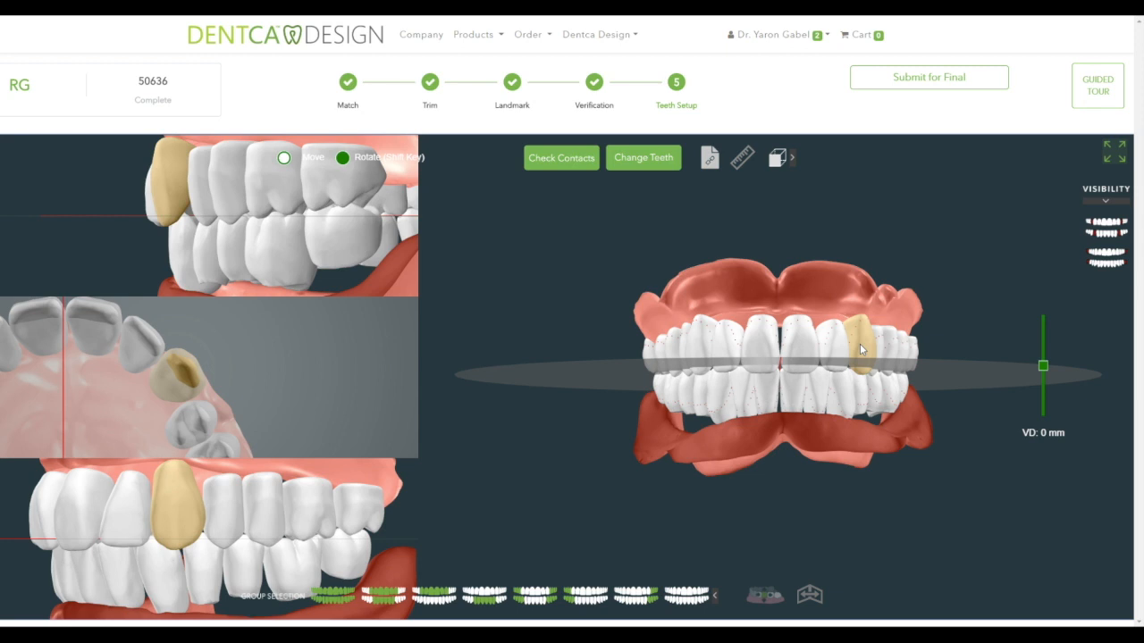
{"action": "mouse_move", "coordinate": [861, 349]}
{"action": "left_mouse_down"}
{"action": "mouse_move", "coordinate": [863, 338]}
{"action": "mouse_move", "coordinate": [863, 351]}
{"action": "left_mouse_up"}
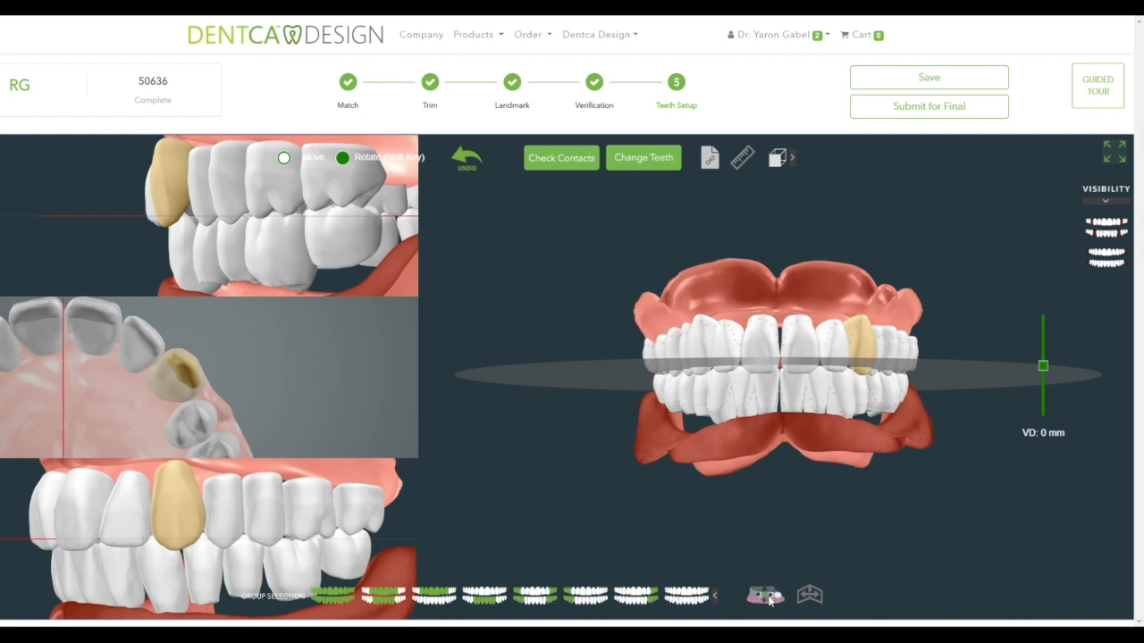
{"action": "left_click", "coordinate": [809, 594]}
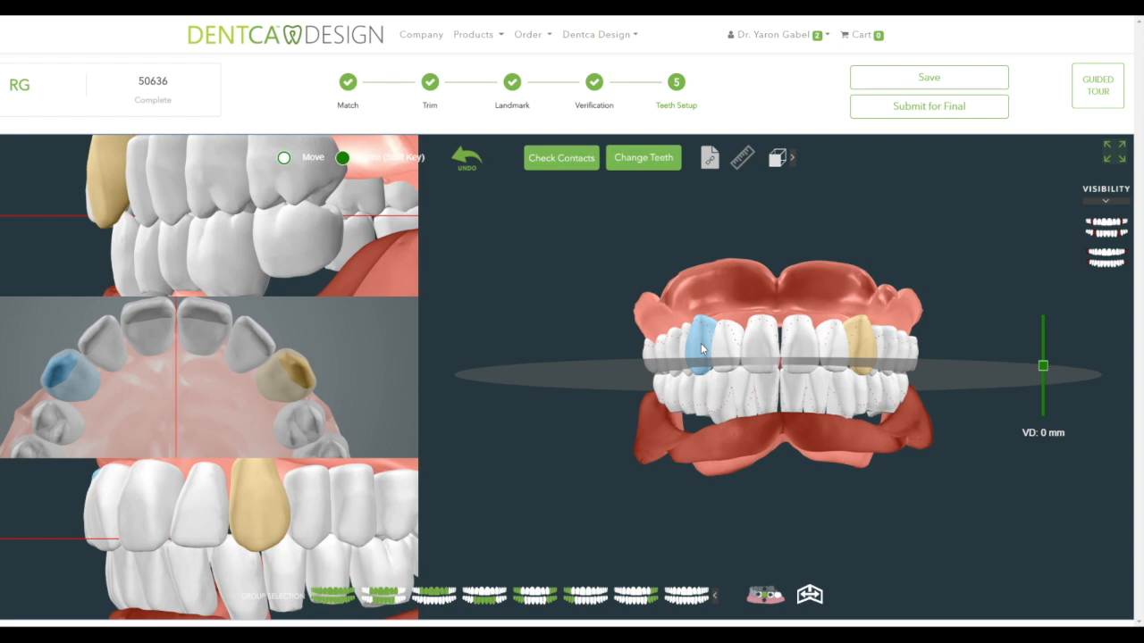
- Measure 3.48 mm between two points on the upper incisor with the ruler, then expand the layer list
{"action": "left_click", "coordinate": [743, 159]}
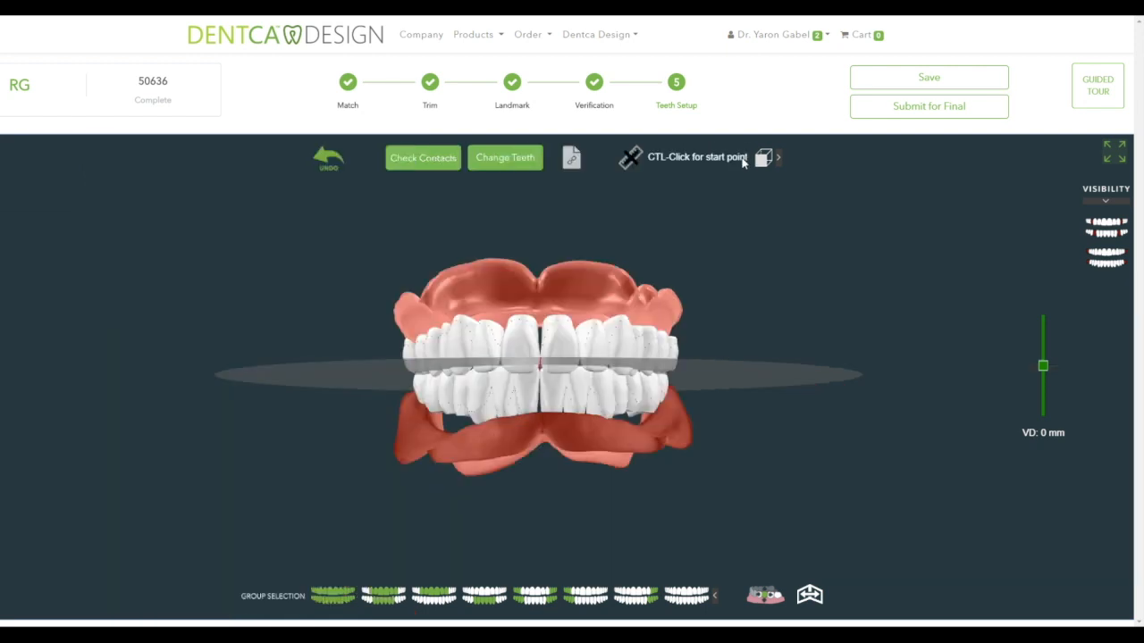
{"action": "left_click", "coordinate": [515, 329], "text": "ctrl"}
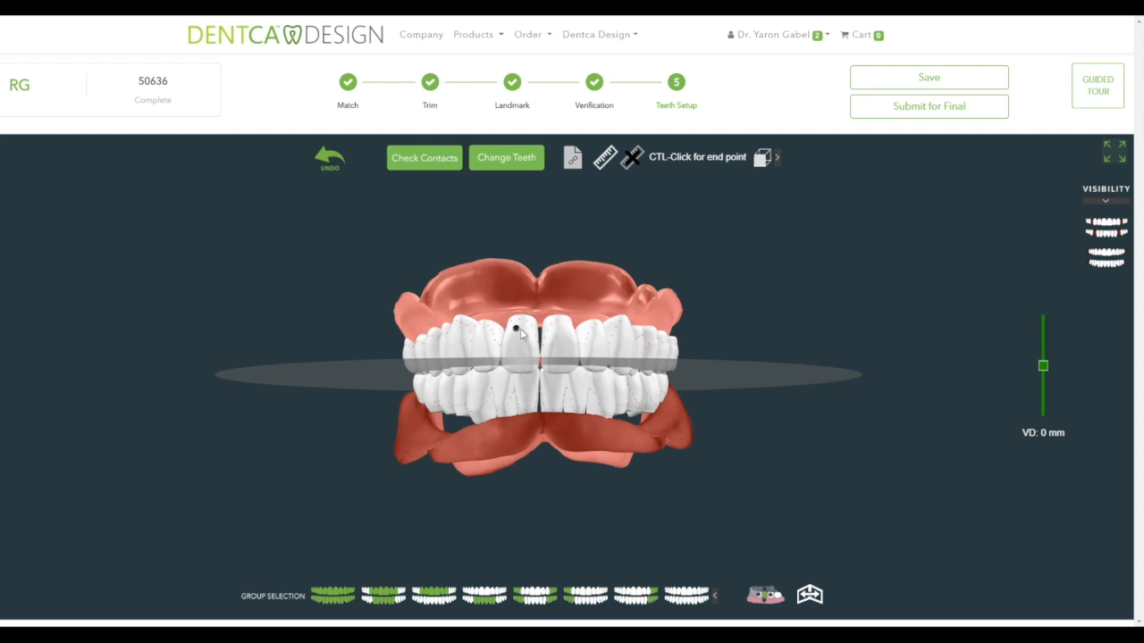
{"action": "left_click", "coordinate": [532, 330], "text": "ctrl"}
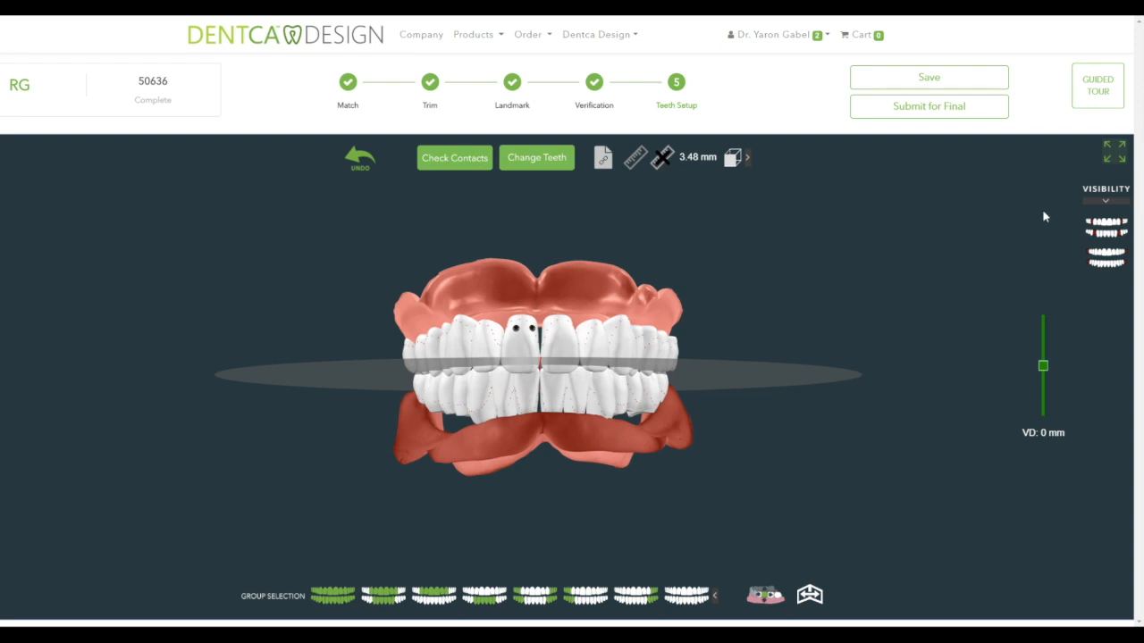
{"action": "left_click", "coordinate": [1104, 201]}
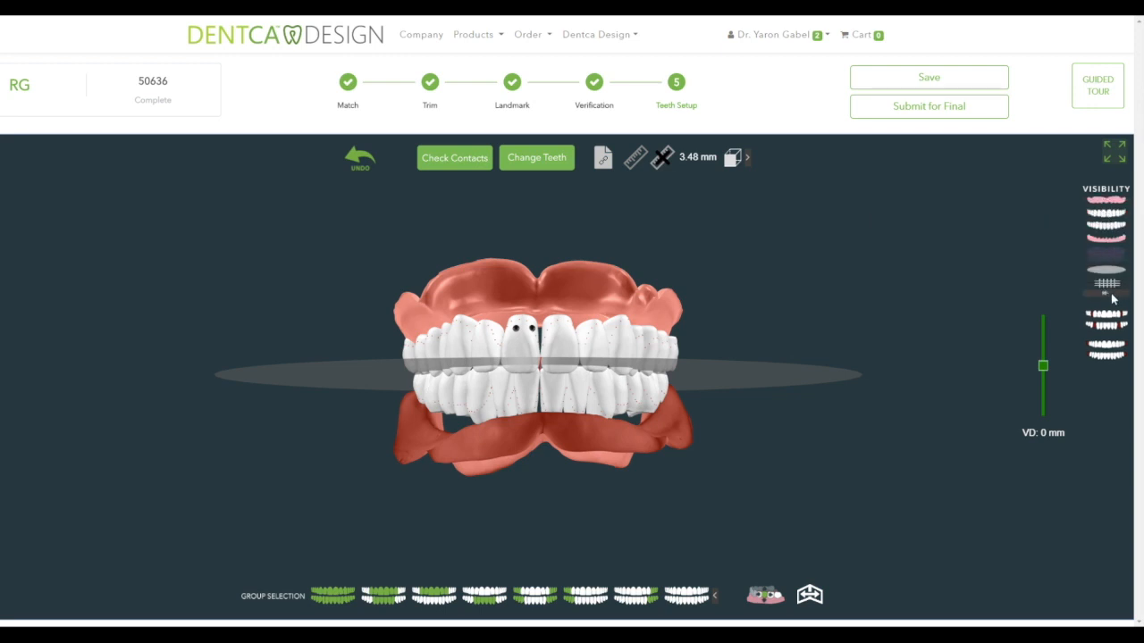
- Toggle the occlusal grid and midline plane, orbit to an oblique side view, then hide the midline plane
{"action": "left_click", "coordinate": [1107, 285]}
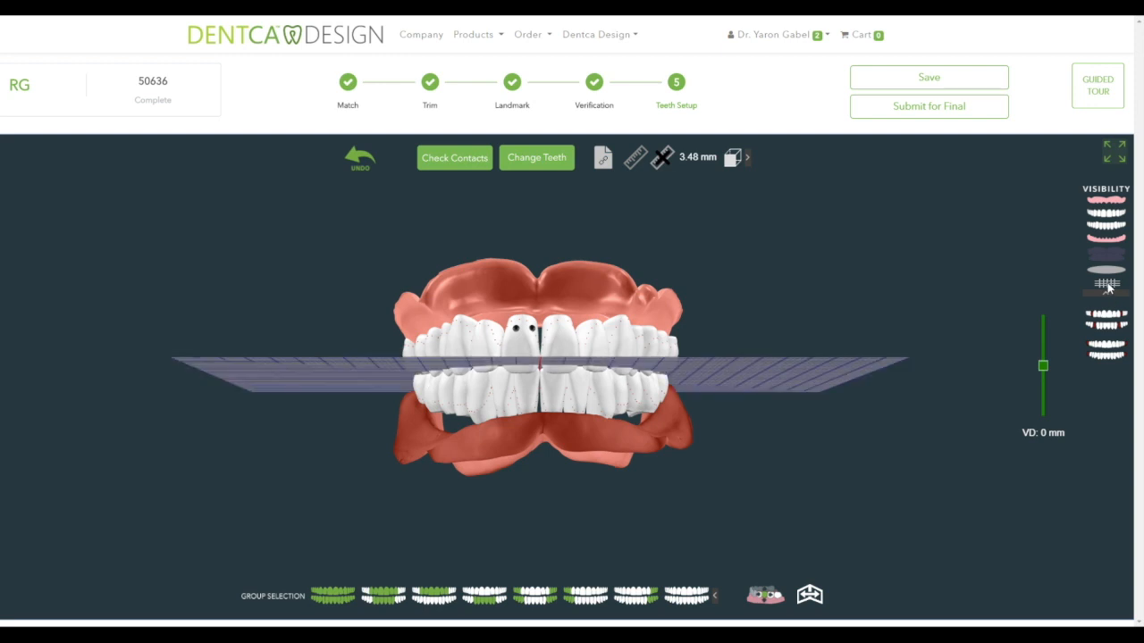
{"action": "left_click", "coordinate": [1106, 285]}
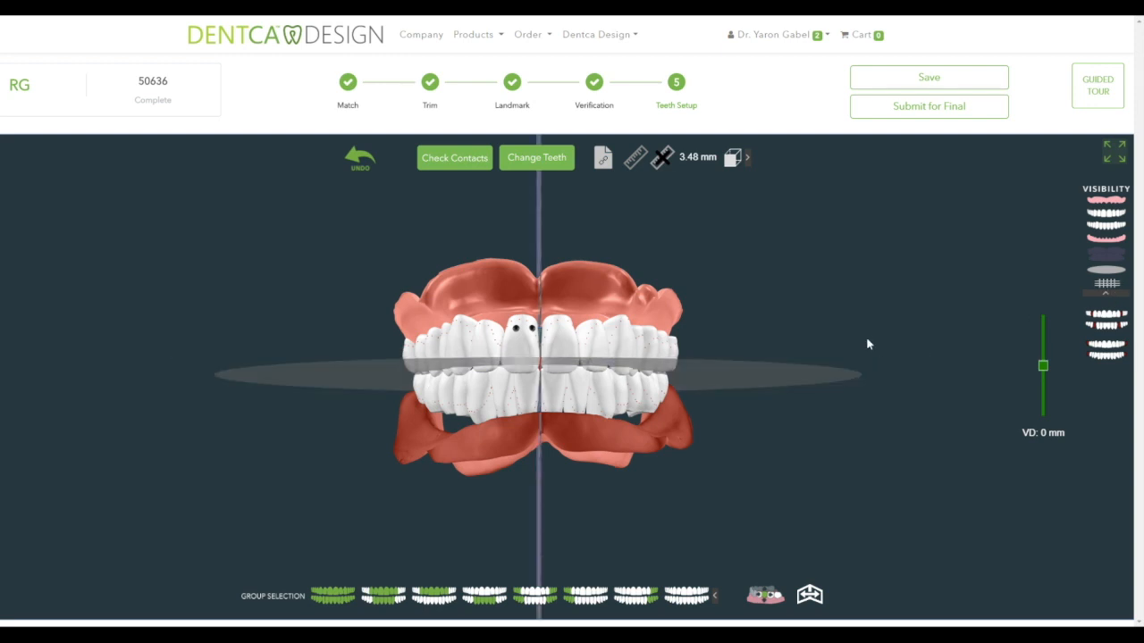
{"action": "left_click_drag", "start_coordinate": [866, 336], "coordinate": [671, 339]}
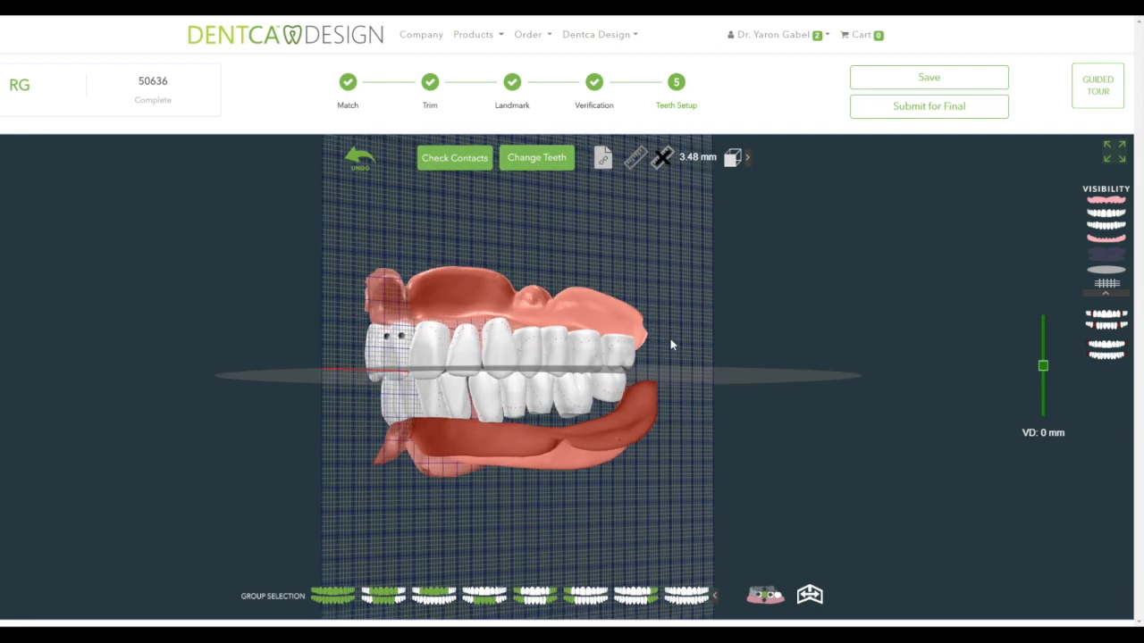
{"action": "left_click_drag", "start_coordinate": [674, 342], "coordinate": [850, 340]}
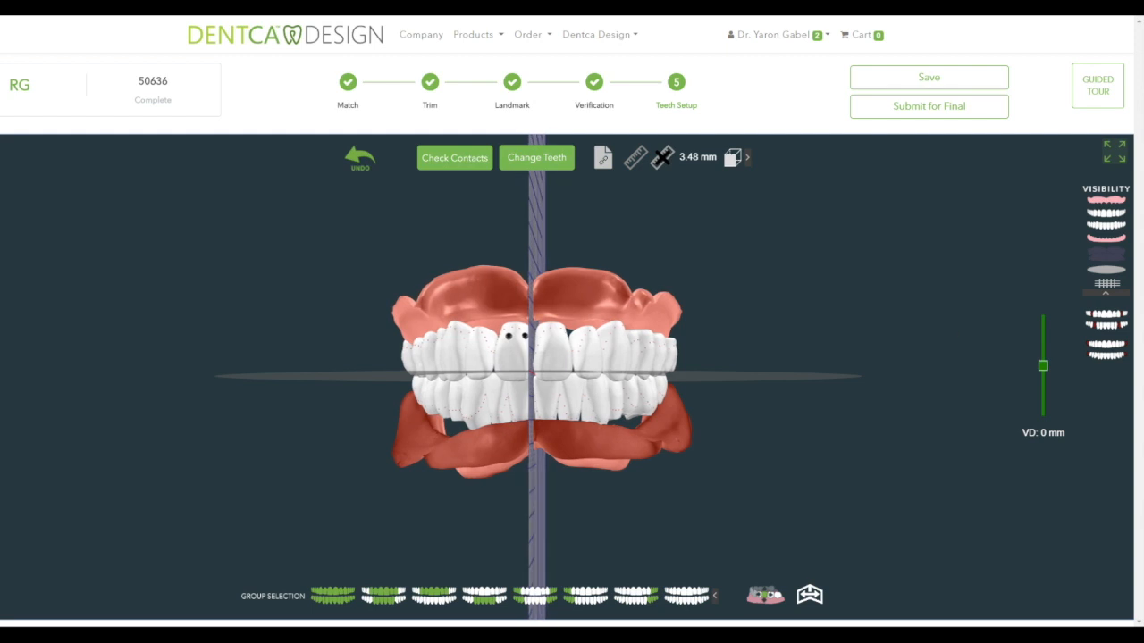
{"action": "left_click", "coordinate": [1115, 284]}
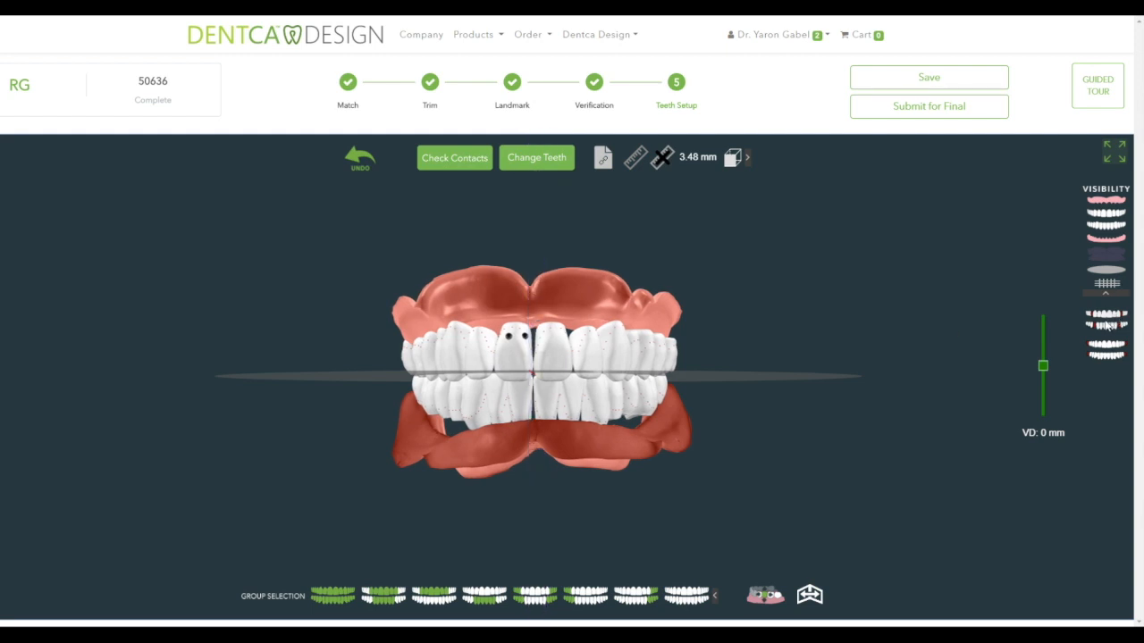
- Hide and re-show the back teeth of both arches while viewing the bite from the side
{"action": "left_click", "coordinate": [1108, 326]}
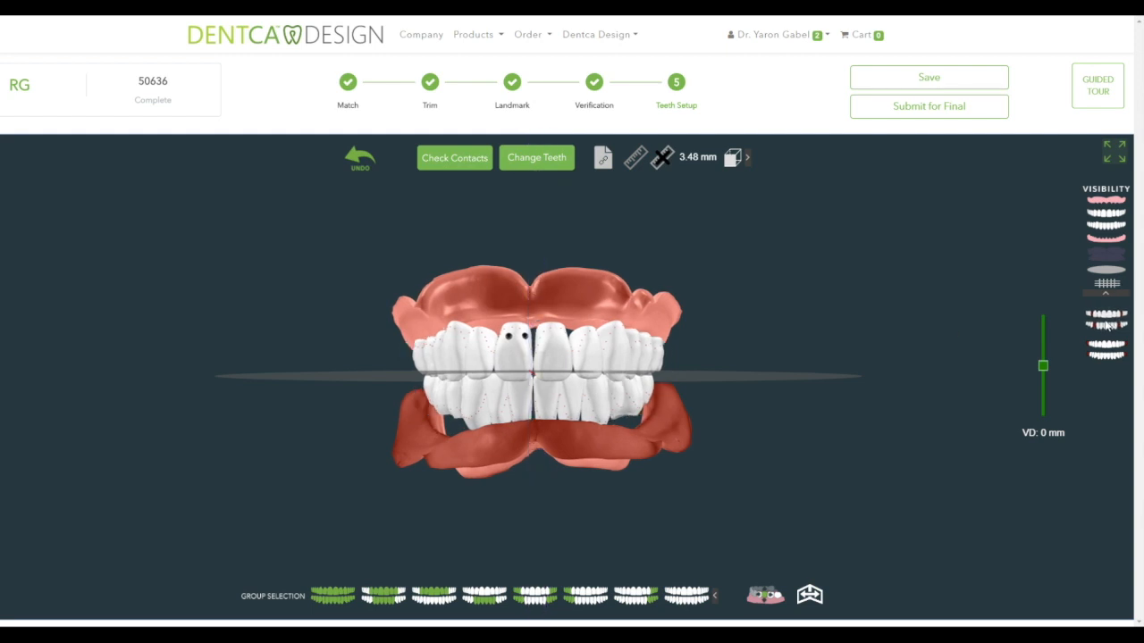
{"action": "left_click_drag", "start_coordinate": [826, 330], "coordinate": [656, 337]}
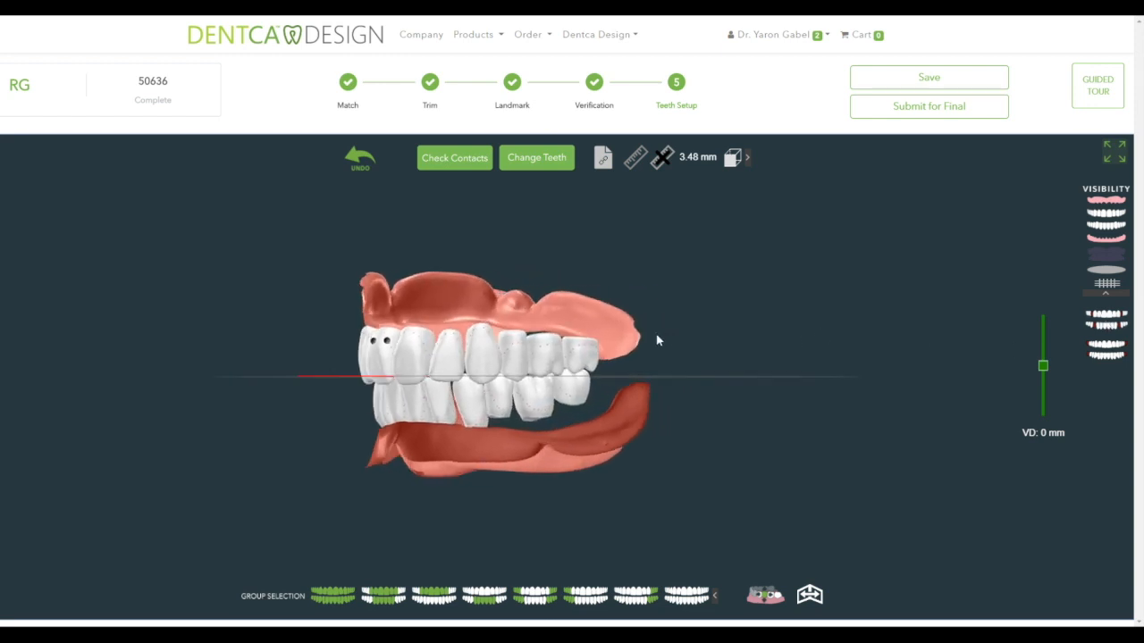
{"action": "left_click", "coordinate": [1103, 327]}
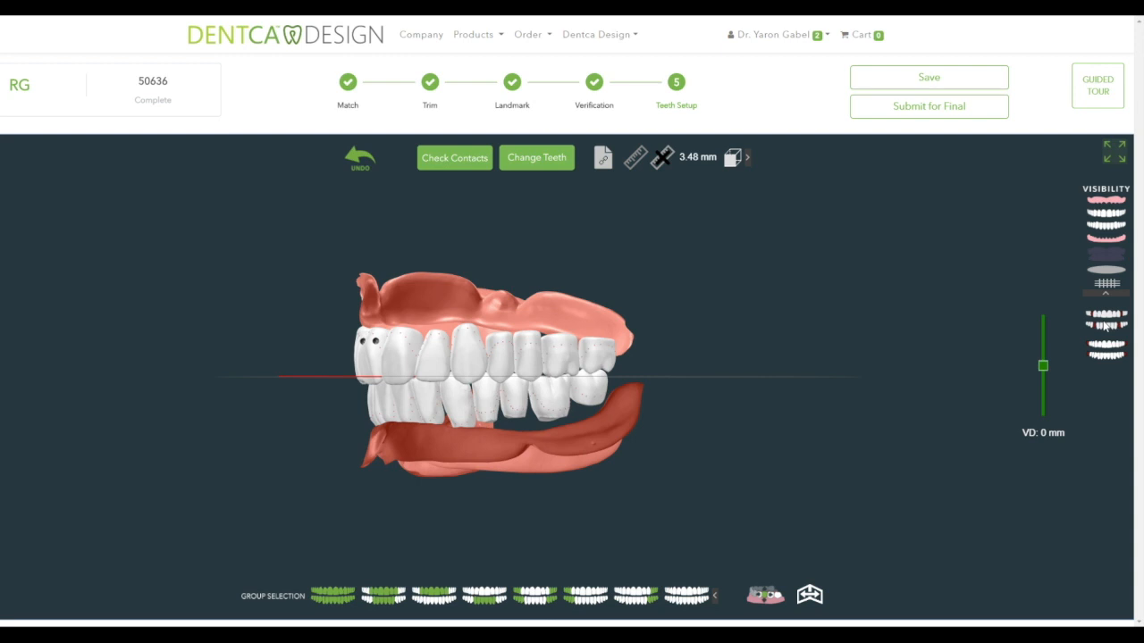
{"action": "left_click", "coordinate": [1108, 355]}
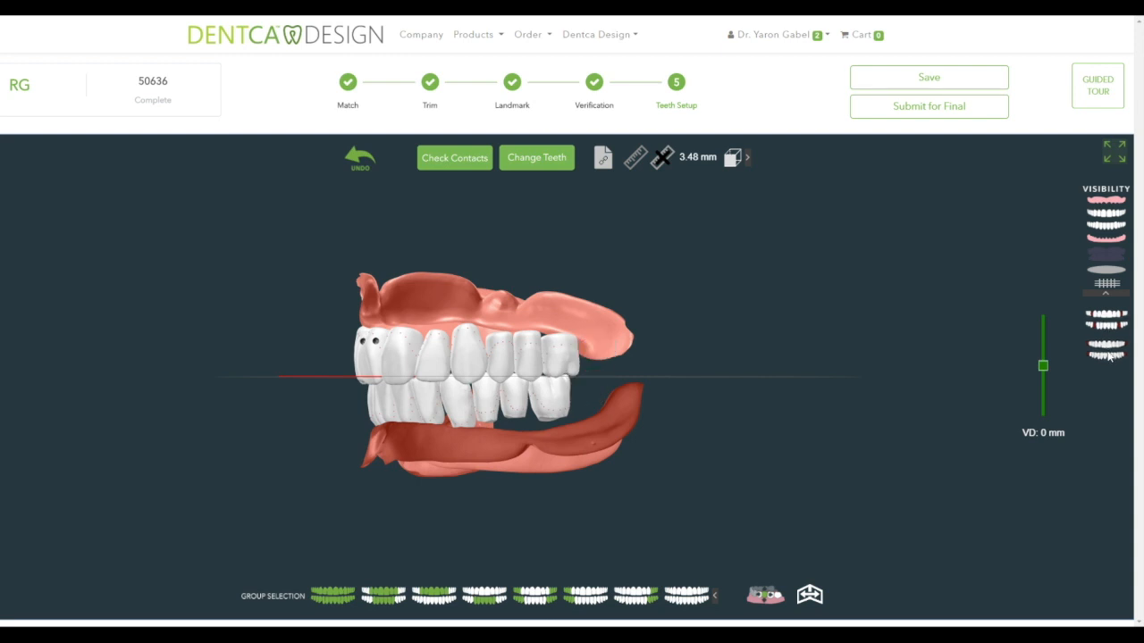
{"action": "left_click", "coordinate": [1107, 354]}
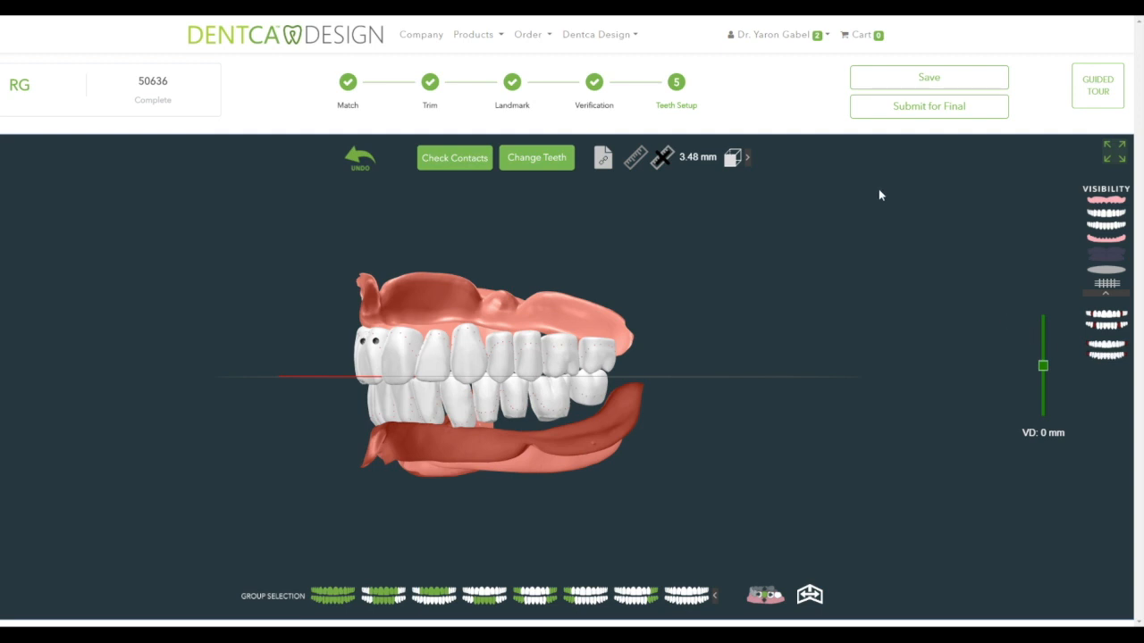
- Scroll through the Confirm Teeth Setup options and close the dialog without changes
{"action": "left_click", "coordinate": [540, 165]}
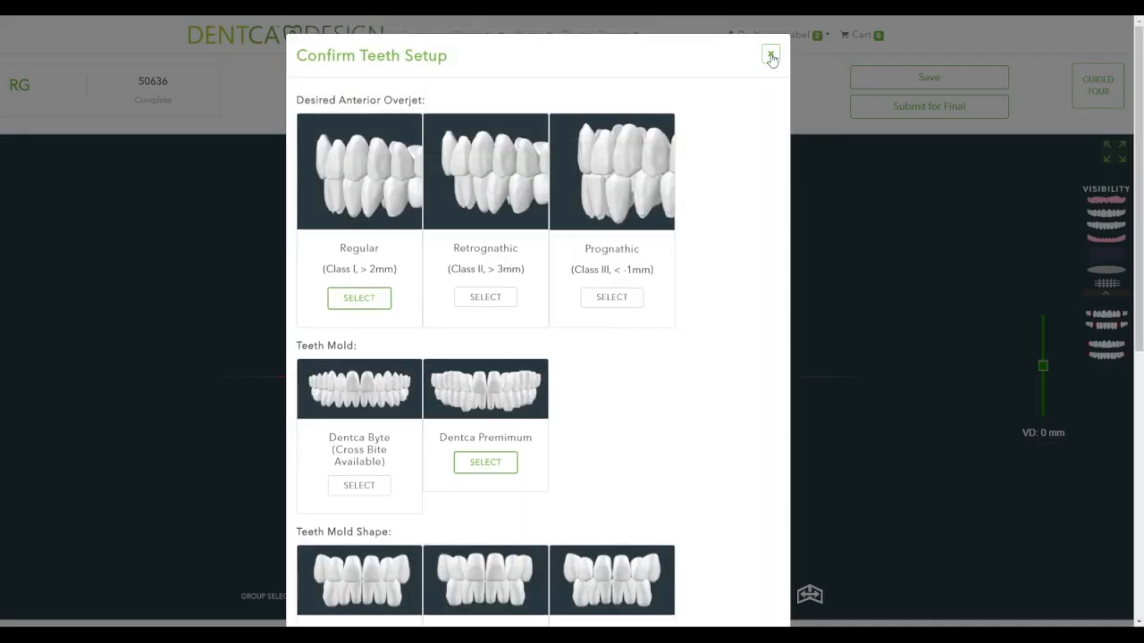
{"action": "scroll", "coordinate": [725, 213], "scroll_direction": "down", "scroll_amount": 4}
{"action": "scroll", "coordinate": [725, 213], "scroll_direction": "down", "scroll_amount": 1}
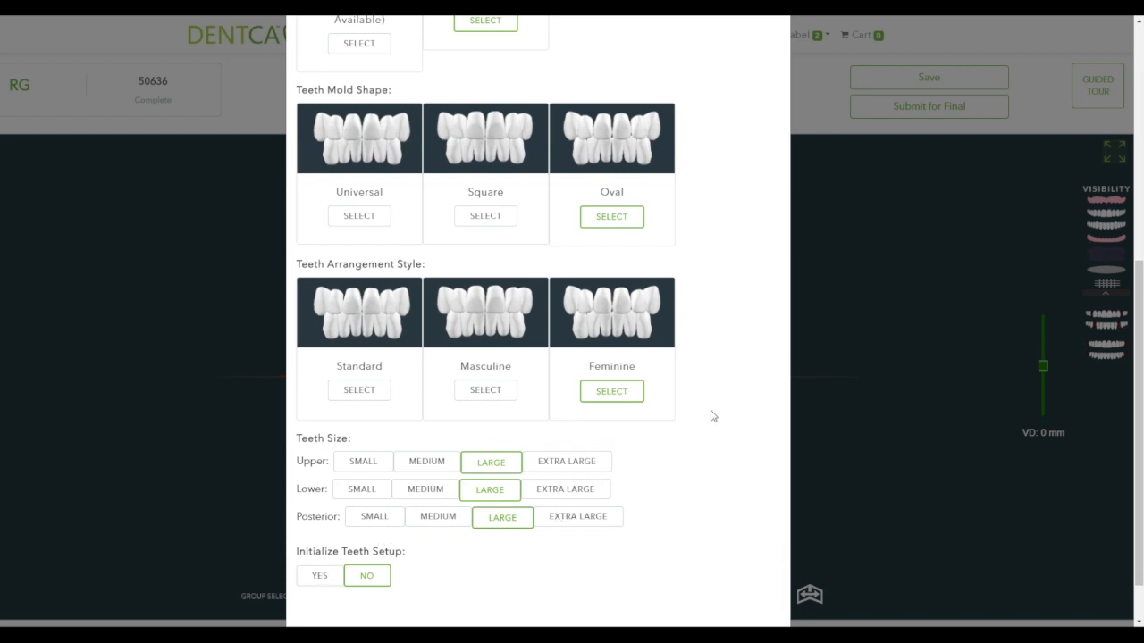
{"action": "scroll", "coordinate": [713, 415], "scroll_direction": "up", "scroll_amount": 5}
{"action": "left_click", "coordinate": [770, 57]}
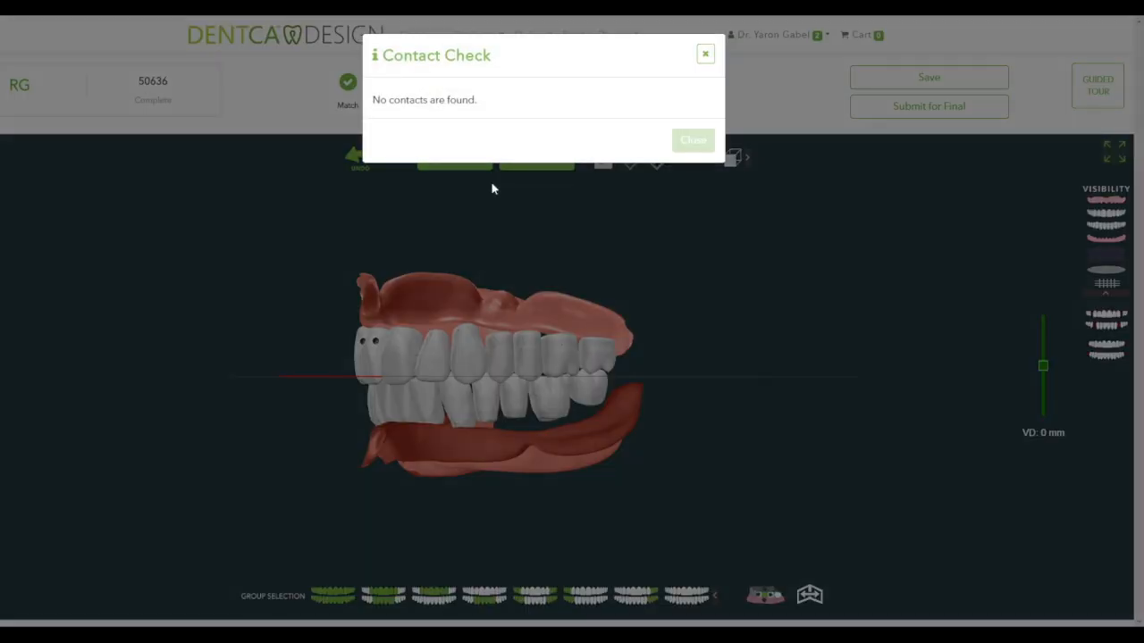
- Dismiss the contact check result and drag the VD slider to 2.9 mm
{"action": "left_click", "coordinate": [699, 145]}
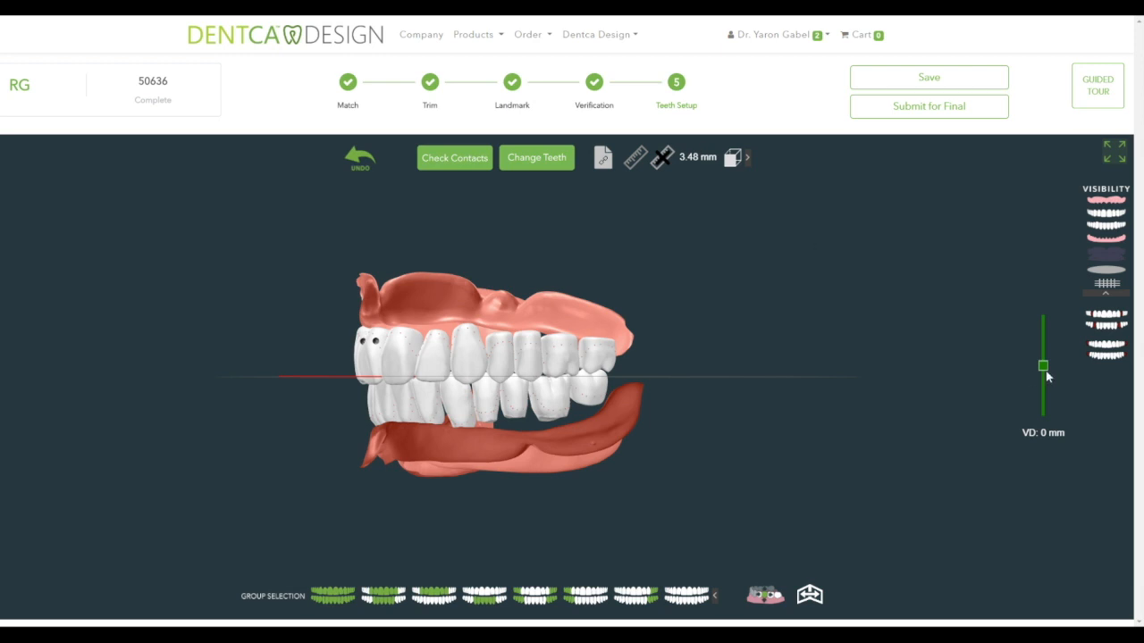
{"action": "mouse_move", "coordinate": [1043, 367]}
{"action": "left_mouse_down"}
{"action": "mouse_move", "coordinate": [1043, 391]}
{"action": "mouse_move", "coordinate": [1051, 383]}
{"action": "left_mouse_up"}
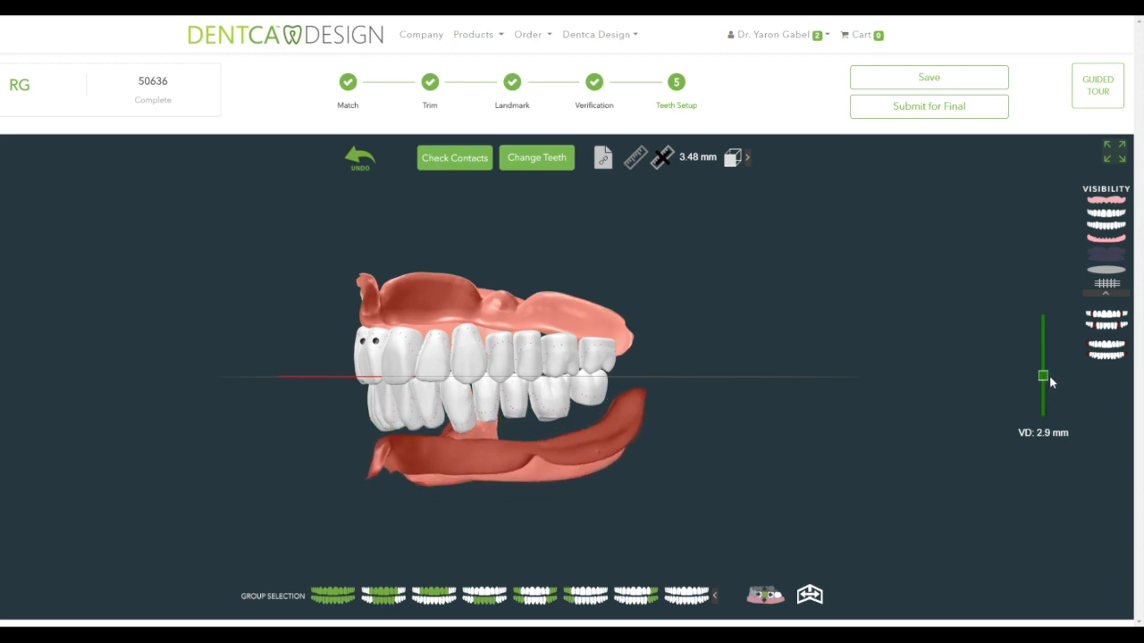
- Copy the setup's share link from the Share a Link window
{"action": "left_click", "coordinate": [604, 160]}
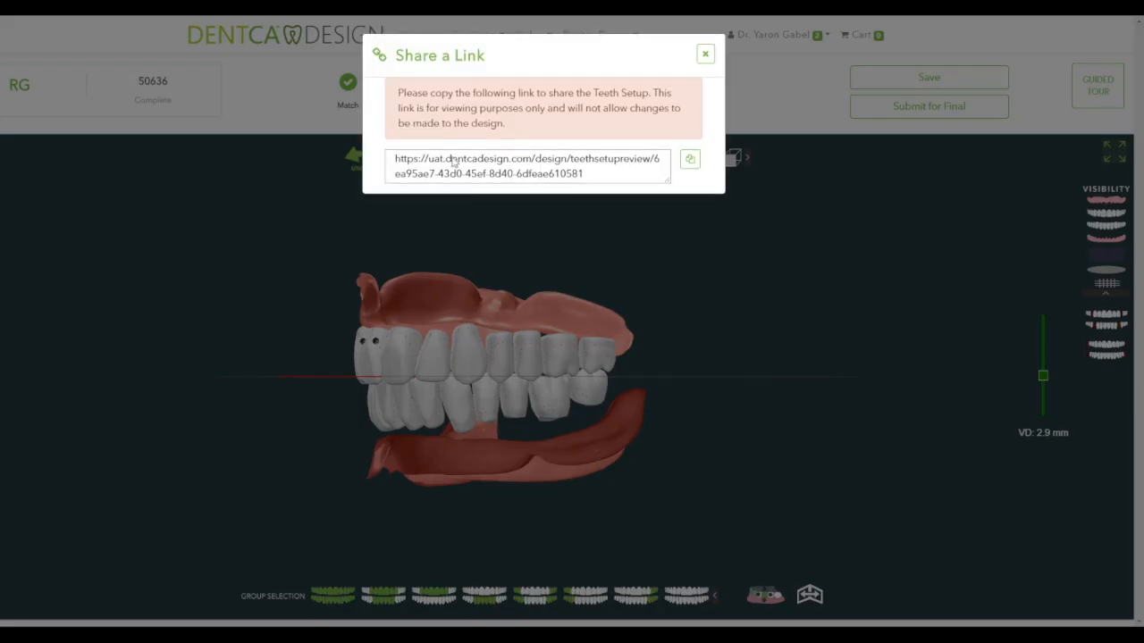
{"action": "left_click", "coordinate": [690, 164]}
{"action": "left_click", "coordinate": [705, 56]}
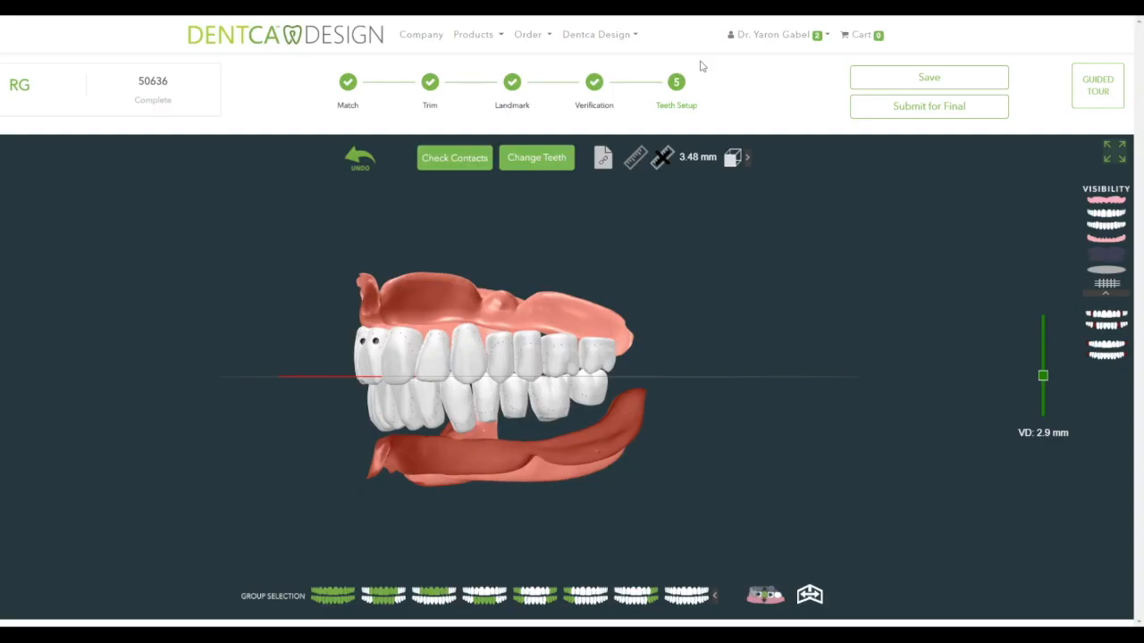
- Submit at -15.0 mm VD, dismiss the festooning warning, and raise VD to 2.3 mm
{"action": "left_click_drag", "start_coordinate": [1045, 382], "coordinate": [1043, 314]}
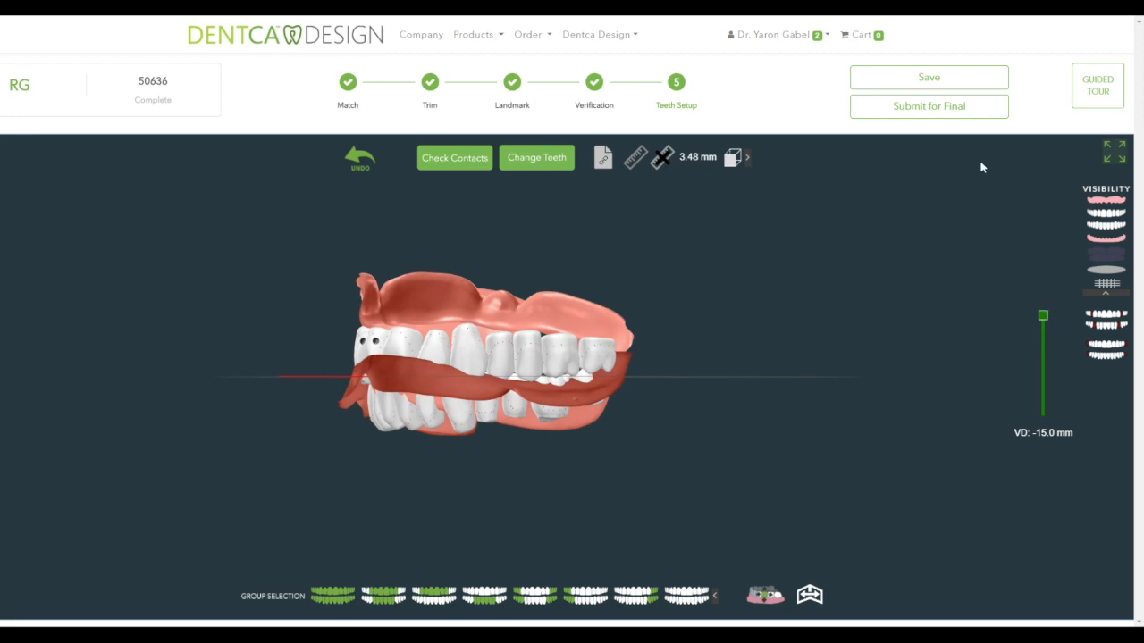
{"action": "left_click", "coordinate": [945, 111]}
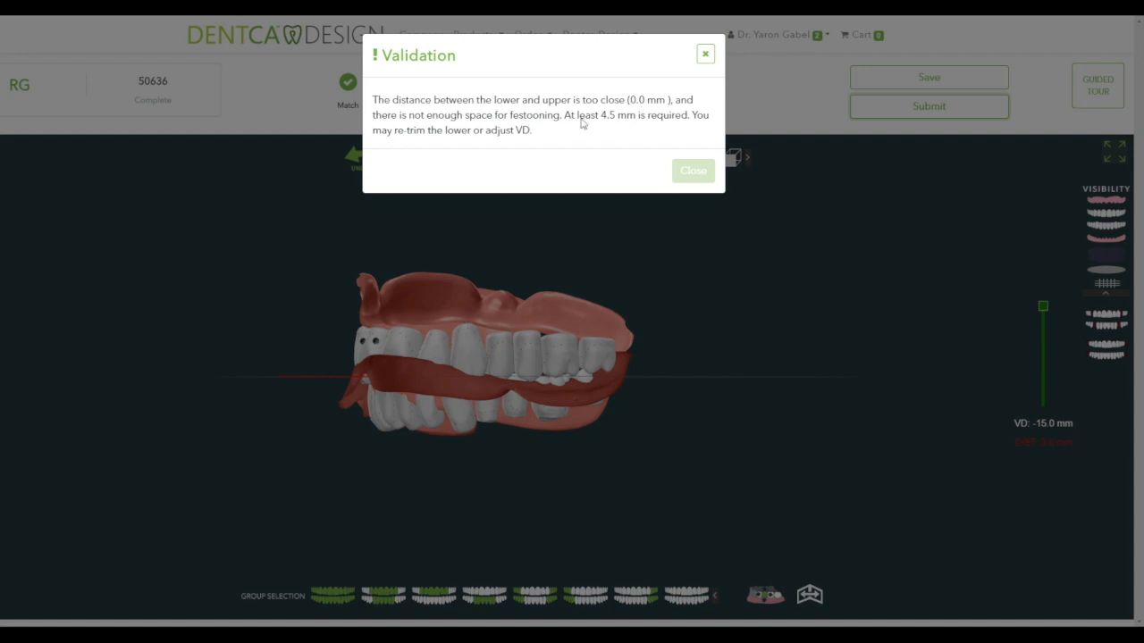
{"action": "left_click", "coordinate": [693, 179]}
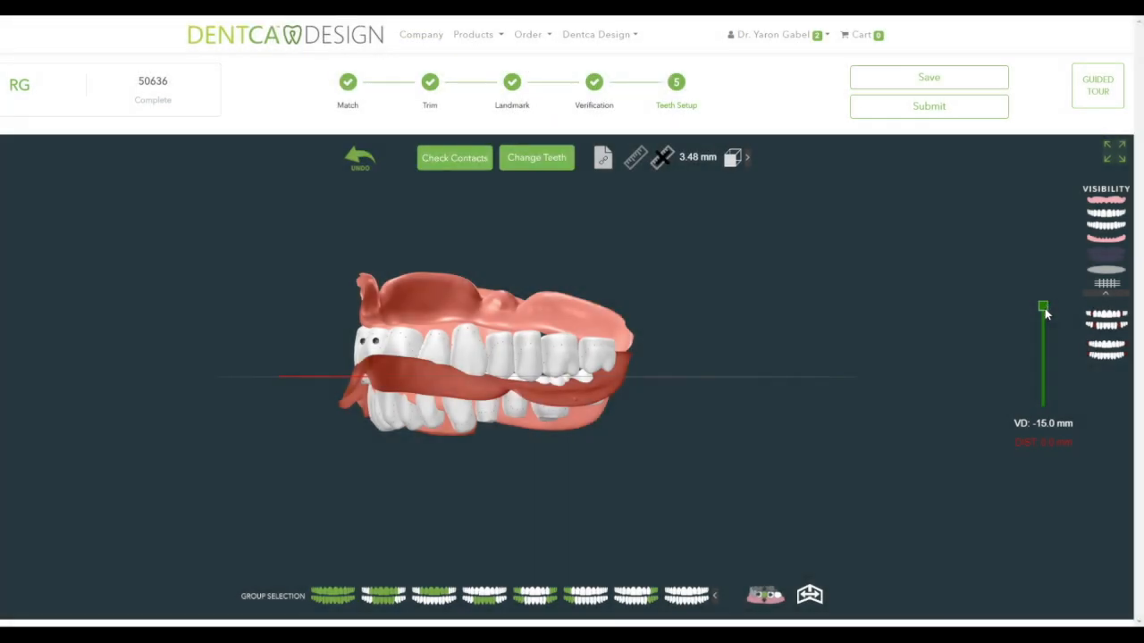
{"action": "left_click_drag", "start_coordinate": [1044, 315], "coordinate": [1051, 368]}
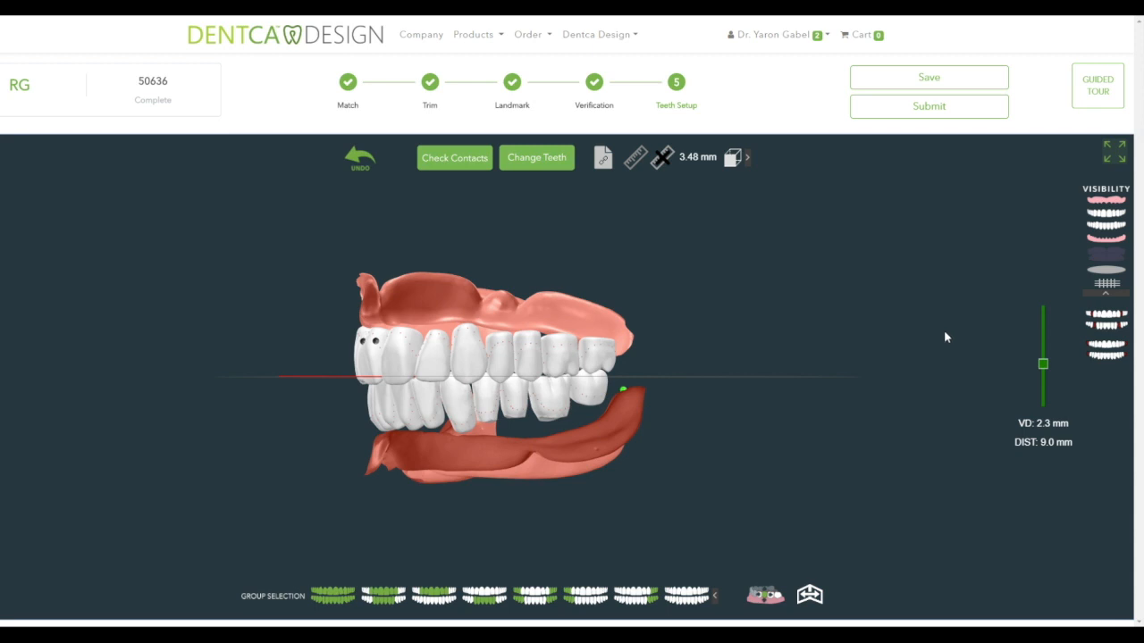
- Confirm final generation keeping Standard festooning, 1.0 mm post dam and Printed output
{"action": "left_click", "coordinate": [921, 110]}
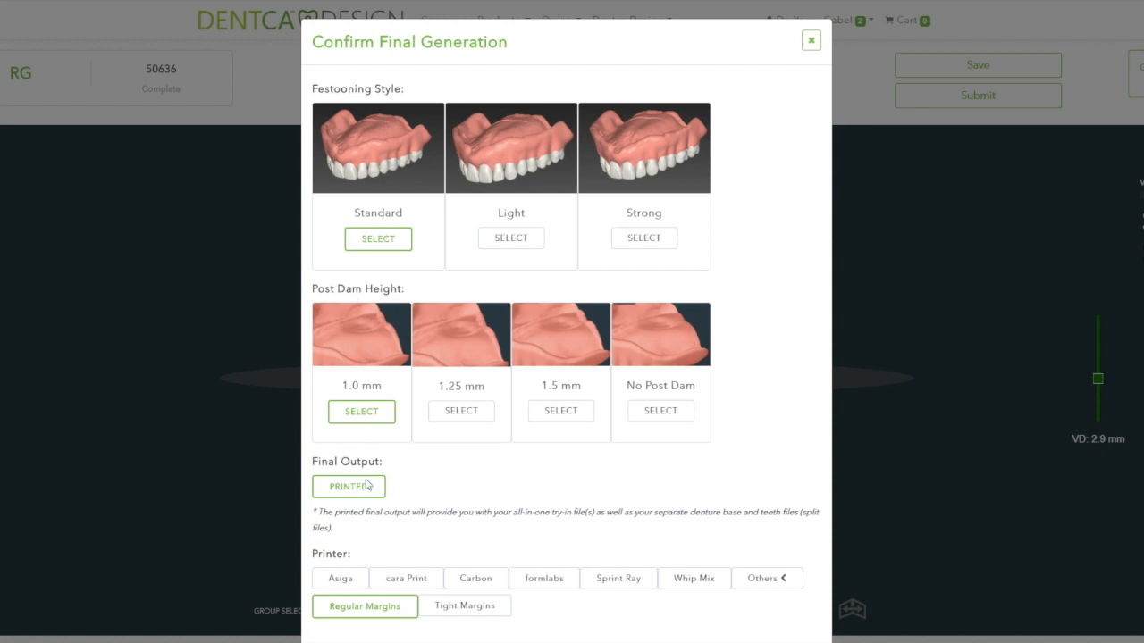
{"action": "scroll", "coordinate": [568, 412], "scroll_direction": "down", "scroll_amount": 1}
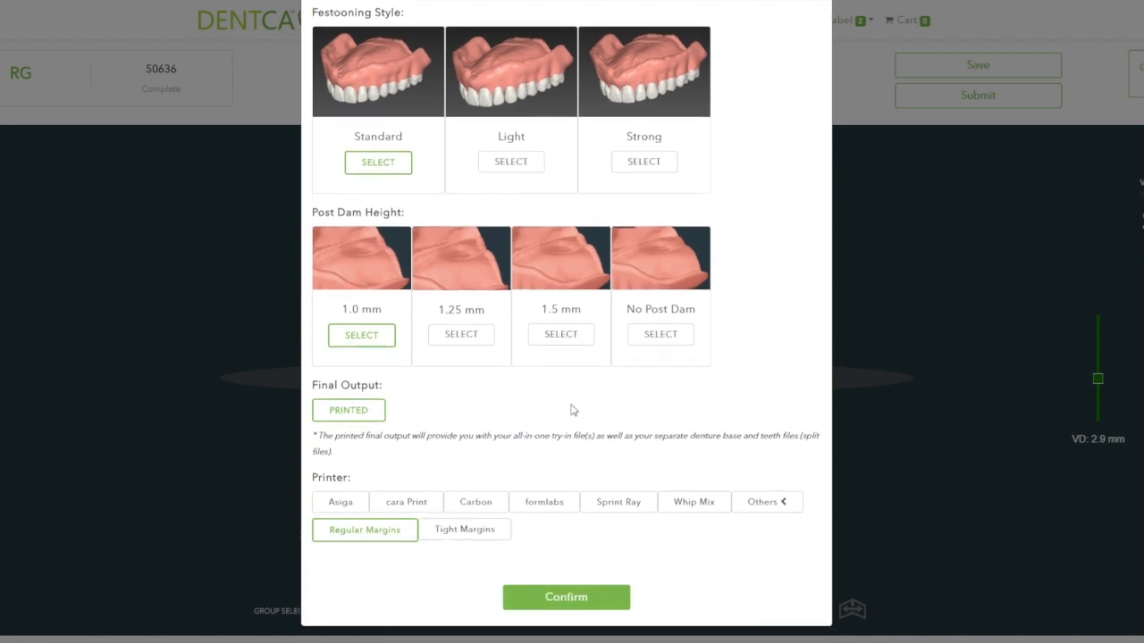
{"action": "left_click", "coordinate": [566, 596]}
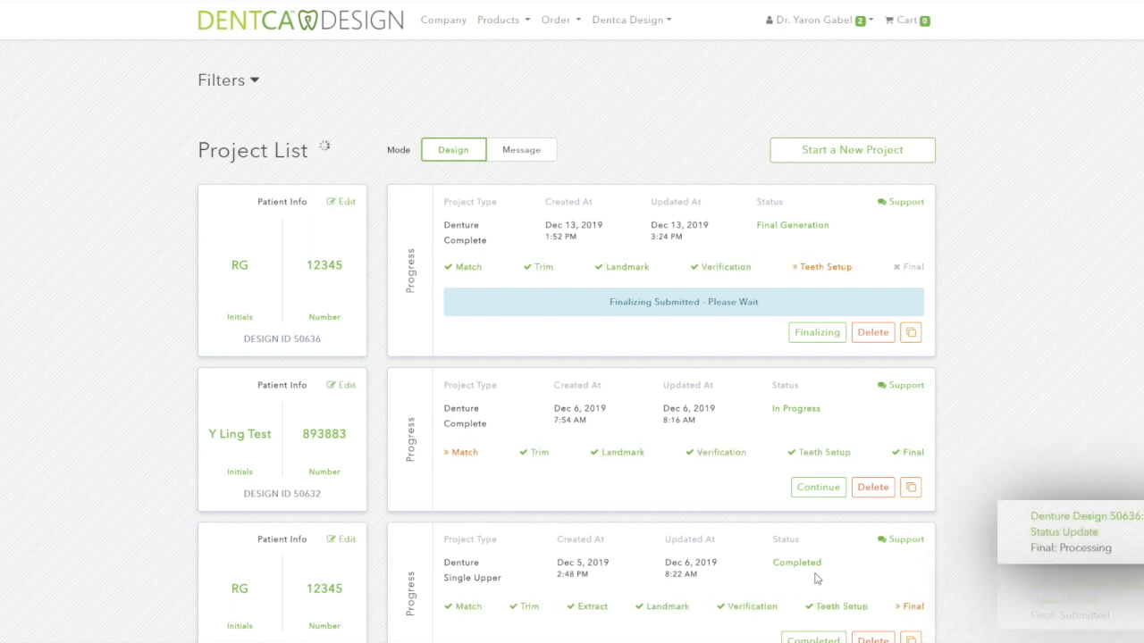
- Browse projects, check the Support messages, and open case 50636's completed design
{"action": "left_click", "coordinate": [631, 20]}
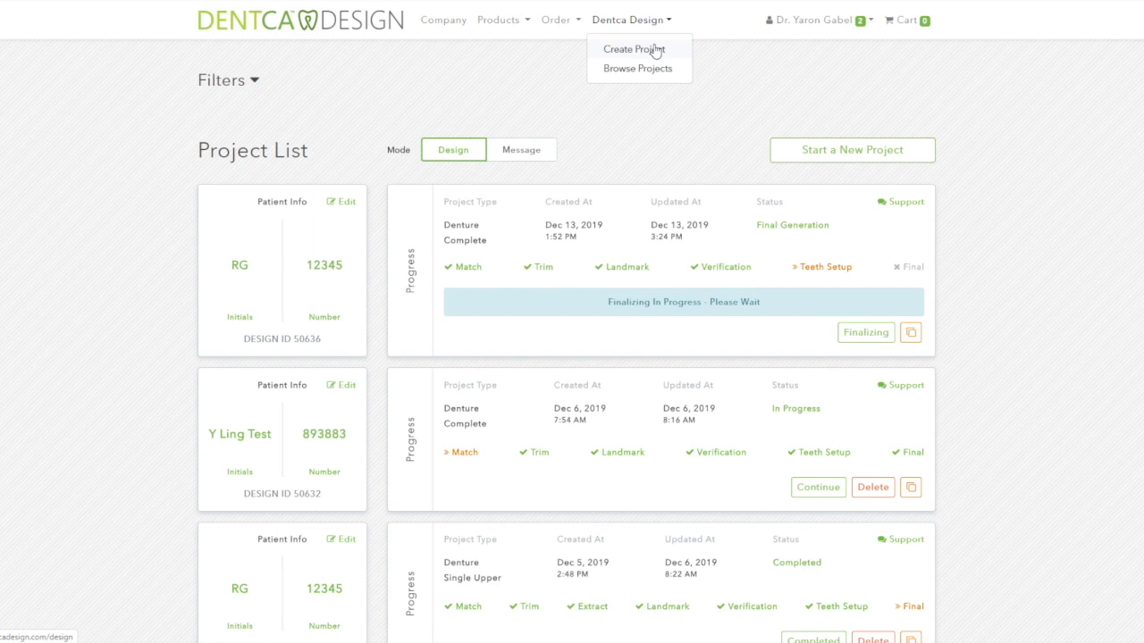
{"action": "left_click", "coordinate": [905, 205]}
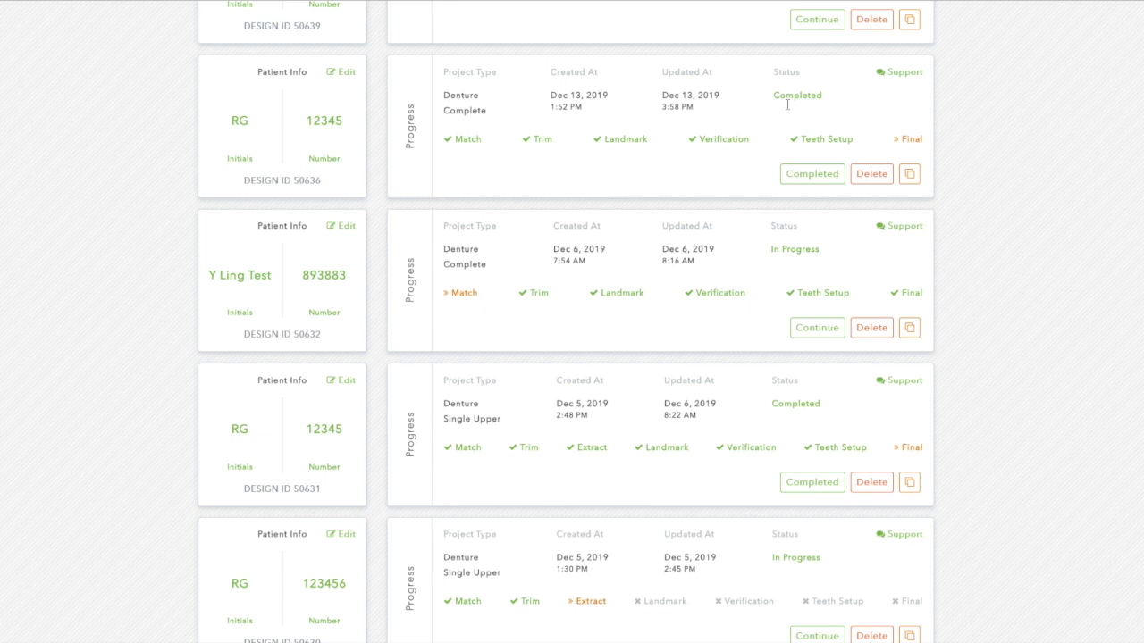
{"action": "left_click", "coordinate": [804, 176]}
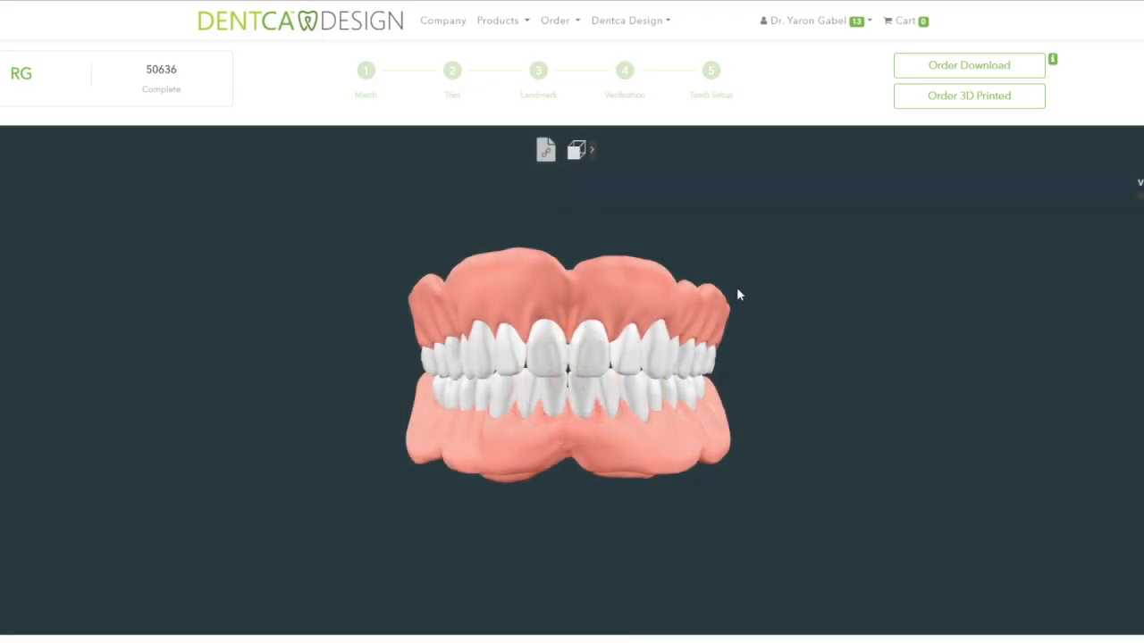
- Order the finished denture's download, adding it to the cart for $64.80
{"action": "mouse_move", "coordinate": [498, 393]}
{"action": "left_mouse_down"}
{"action": "mouse_move", "coordinate": [706, 395]}
{"action": "mouse_move", "coordinate": [256, 401]}
{"action": "mouse_move", "coordinate": [403, 420]}
{"action": "mouse_move", "coordinate": [462, 477]}
{"action": "mouse_move", "coordinate": [472, 593]}
{"action": "mouse_move", "coordinate": [513, 345]}
{"action": "mouse_move", "coordinate": [502, 173]}
{"action": "mouse_move", "coordinate": [511, 360]}
{"action": "mouse_move", "coordinate": [501, 398]}
{"action": "mouse_move", "coordinate": [480, 395]}
{"action": "left_mouse_up"}
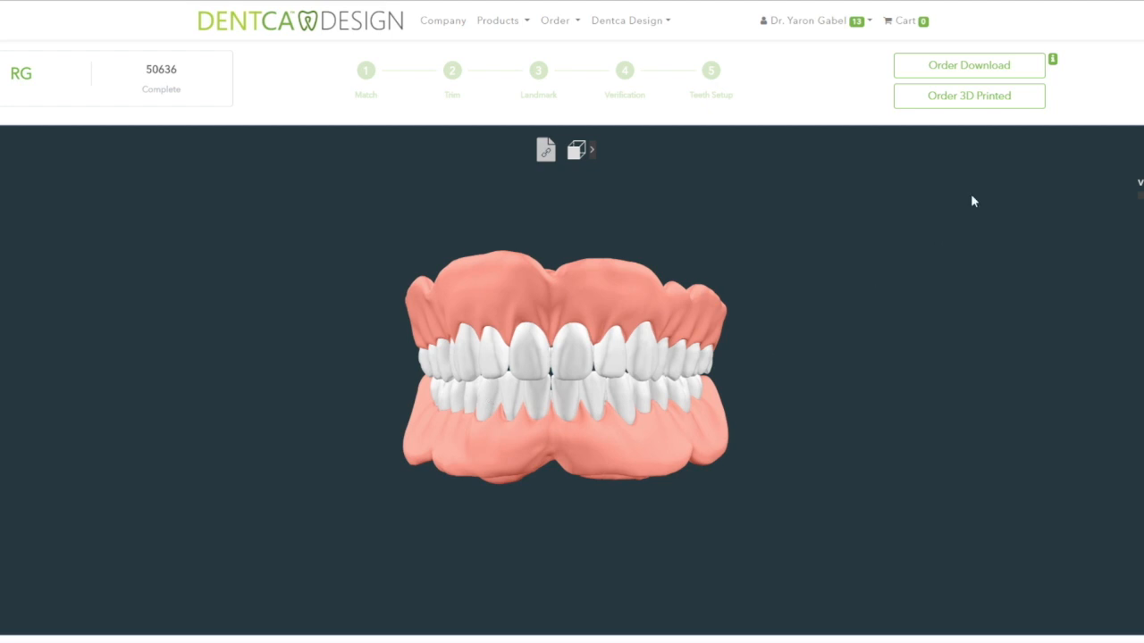
{"action": "left_click", "coordinate": [974, 72]}
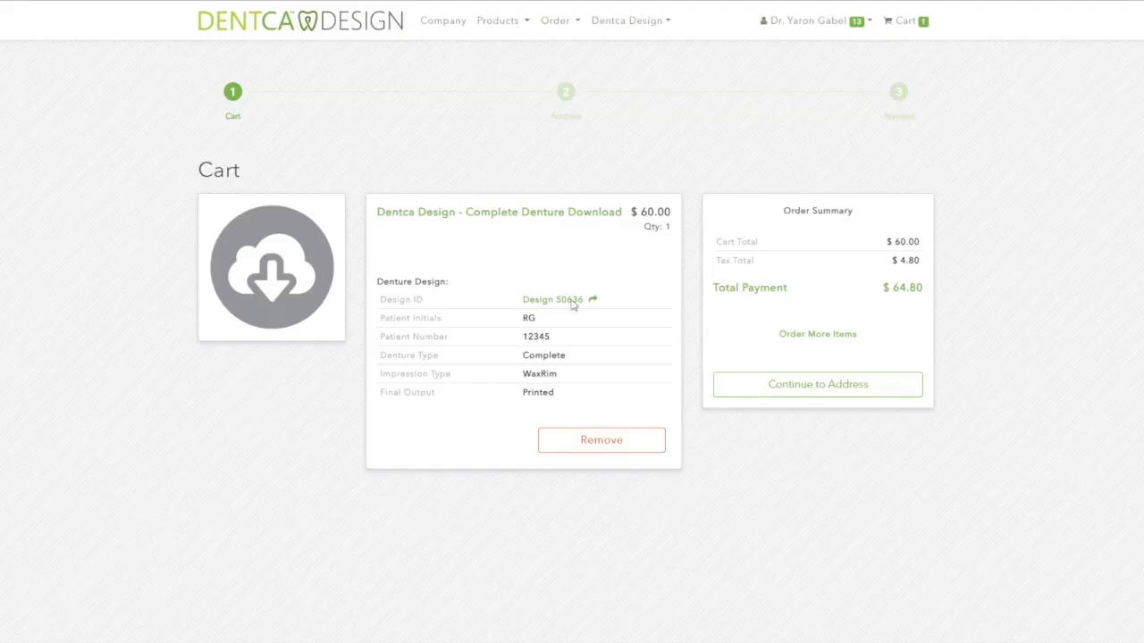
- Continue through address and payment, enter new credit card details, and dismiss the save-password prompt
{"action": "left_click", "coordinate": [829, 390]}
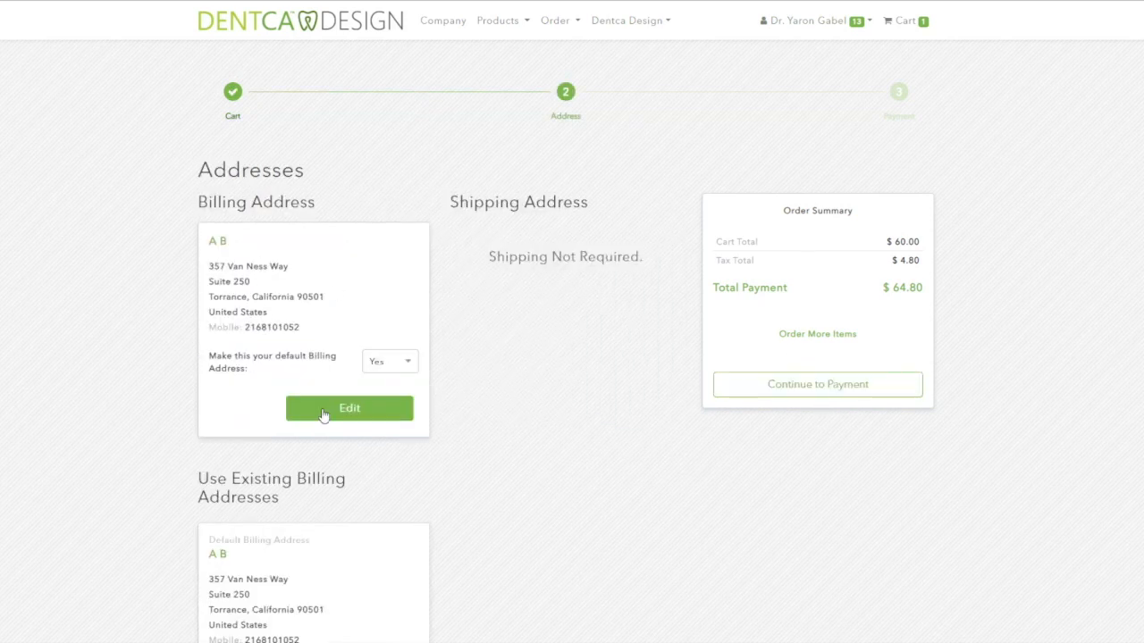
{"action": "left_click", "coordinate": [865, 393]}
{"action": "left_click", "coordinate": [665, 265]}
{"action": "left_click", "coordinate": [585, 308]}
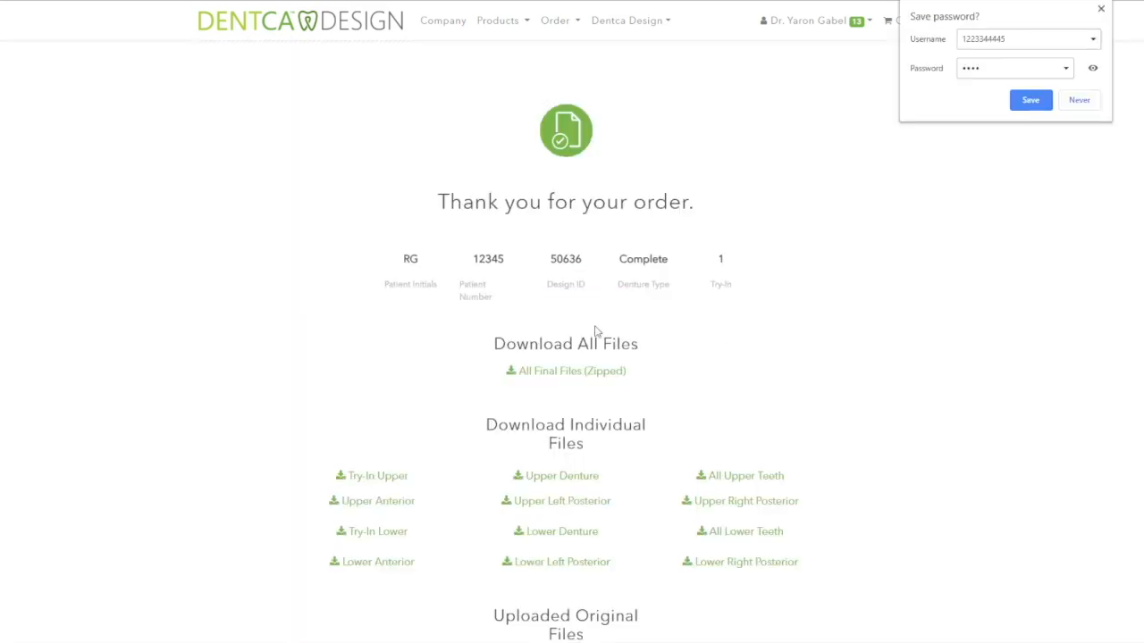
{"action": "left_click", "coordinate": [1101, 8]}
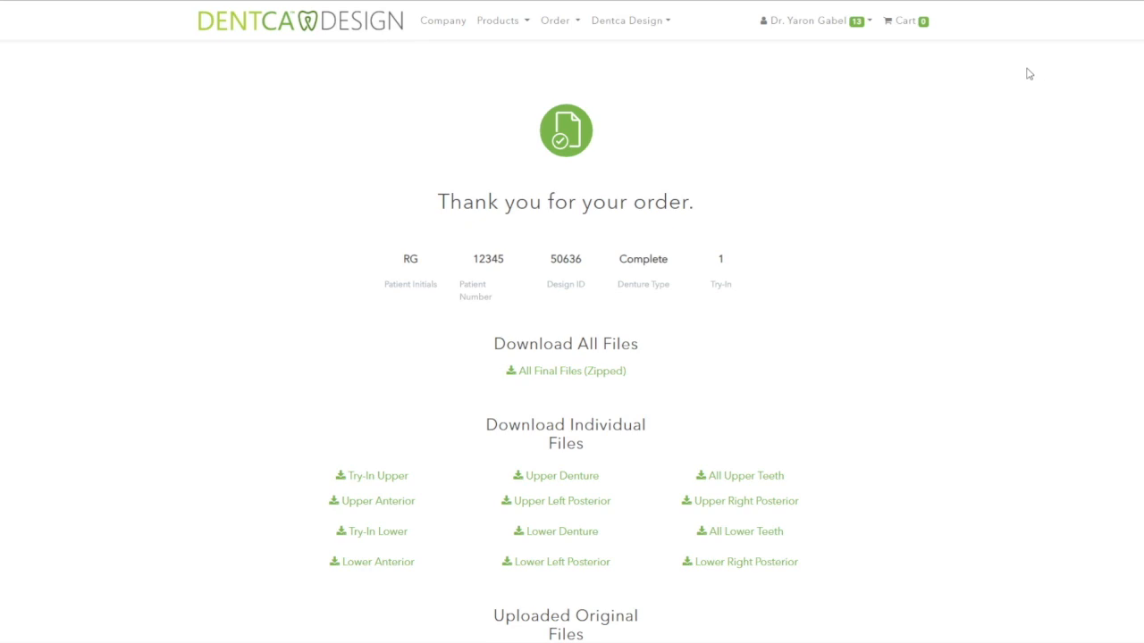
{"action": "scroll", "coordinate": [634, 169], "scroll_direction": "down", "scroll_amount": 1}
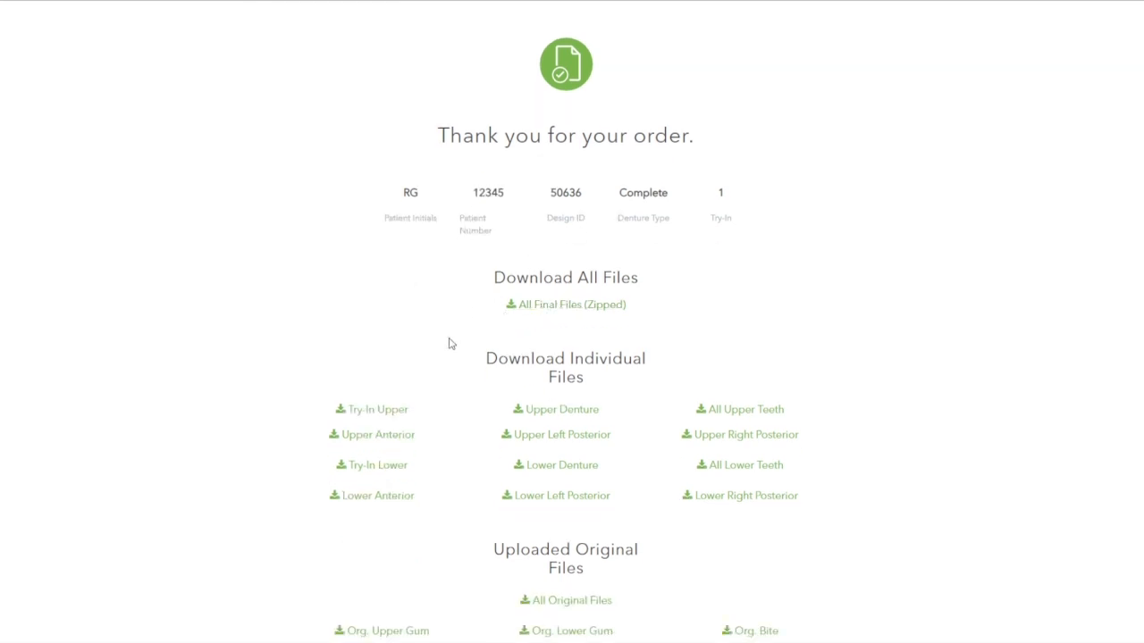
{"action": "scroll", "coordinate": [446, 343], "scroll_direction": "down", "scroll_amount": 1}
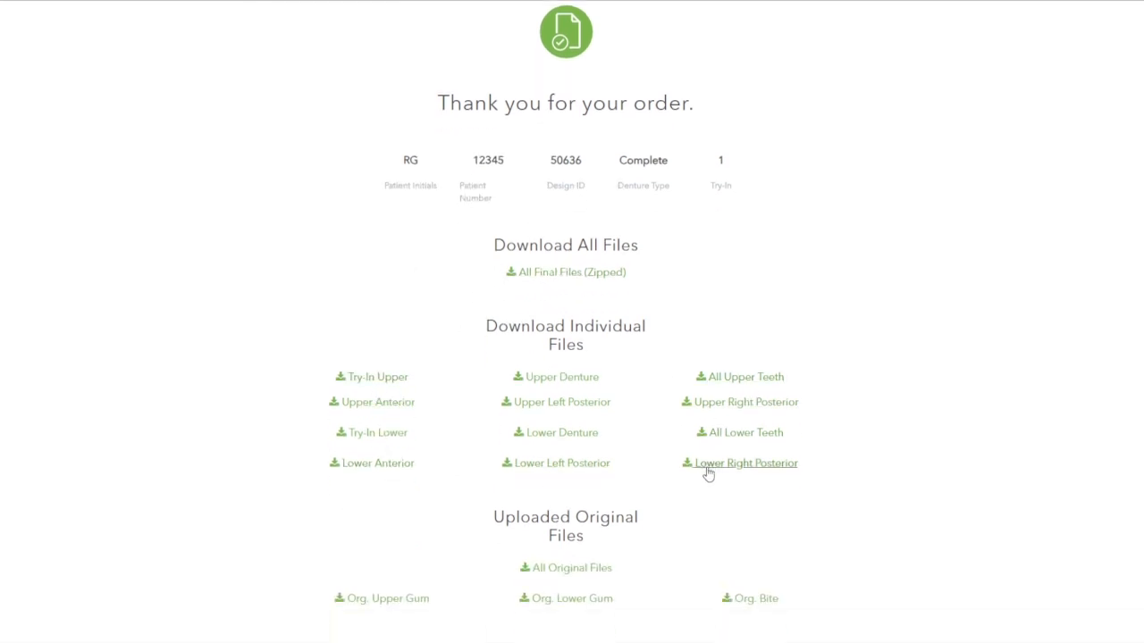
{"action": "scroll", "coordinate": [1041, 158], "scroll_direction": "up", "scroll_amount": 1}
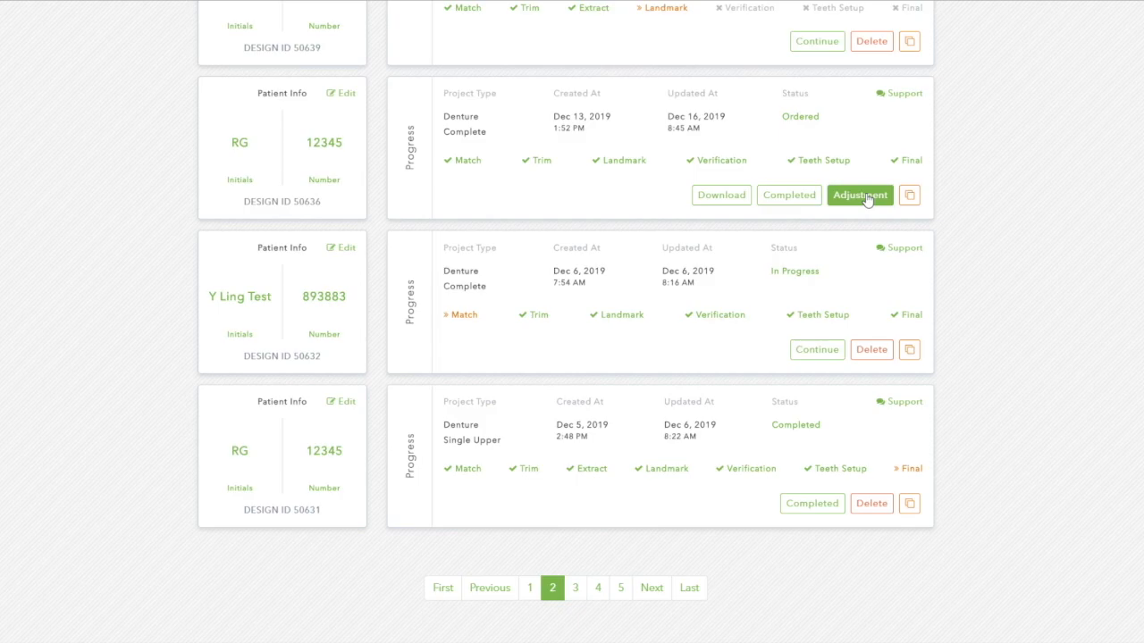
- Create adjustment case 50655 from the ordered design and review its teeth setup options unchanged
{"action": "left_click", "coordinate": [865, 196]}
{"action": "left_click", "coordinate": [657, 131]}
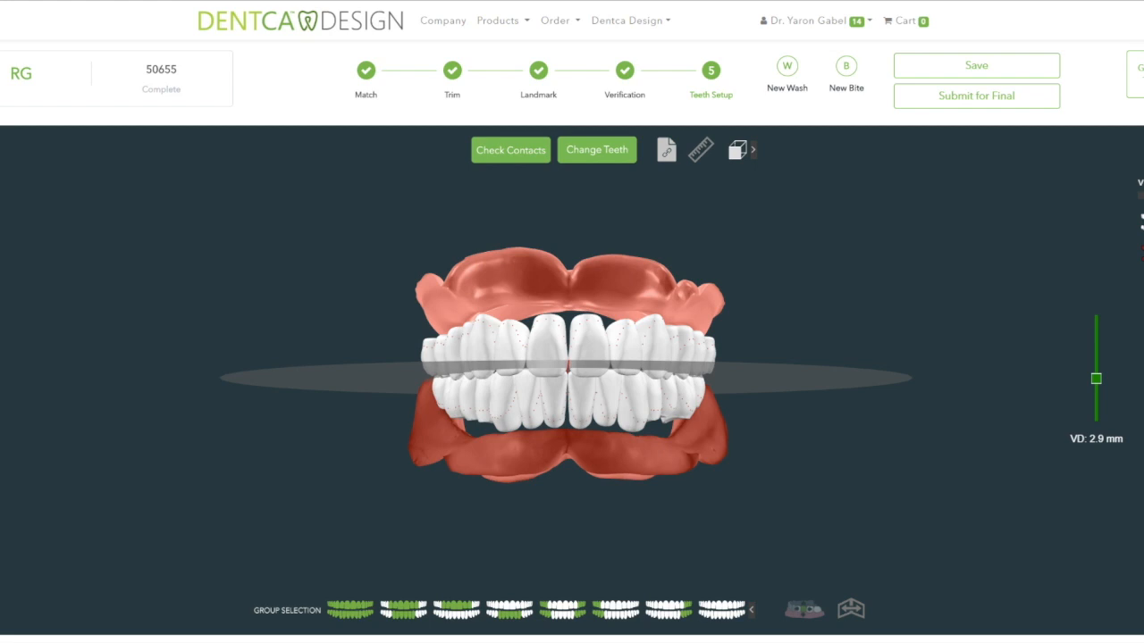
{"action": "left_click", "coordinate": [605, 151]}
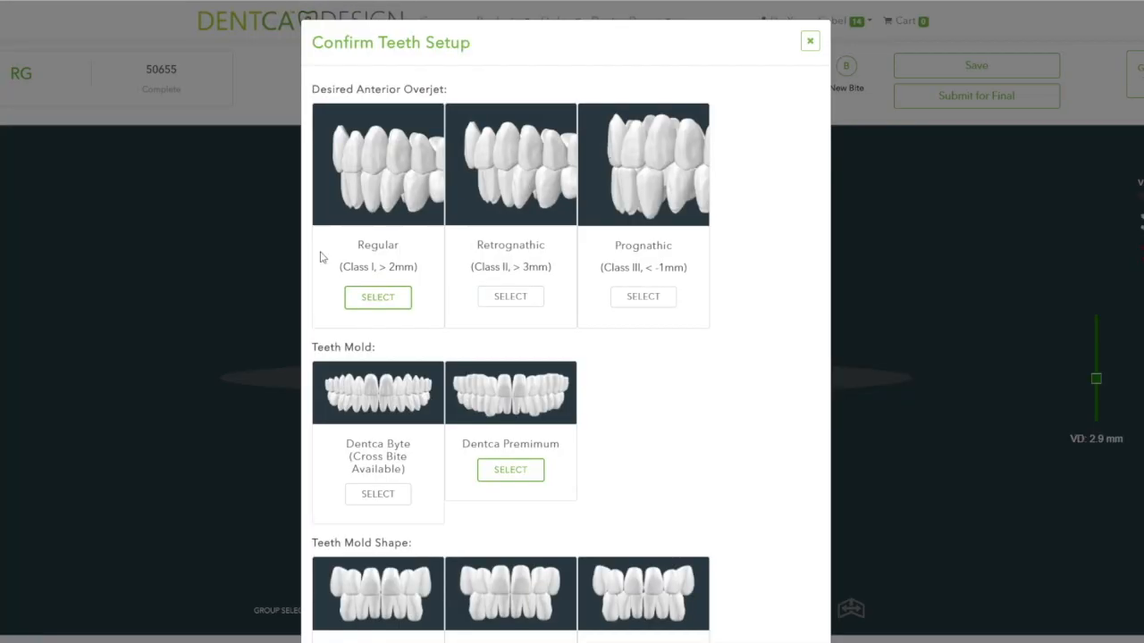
{"action": "scroll", "coordinate": [481, 348], "scroll_direction": "down", "scroll_amount": 5}
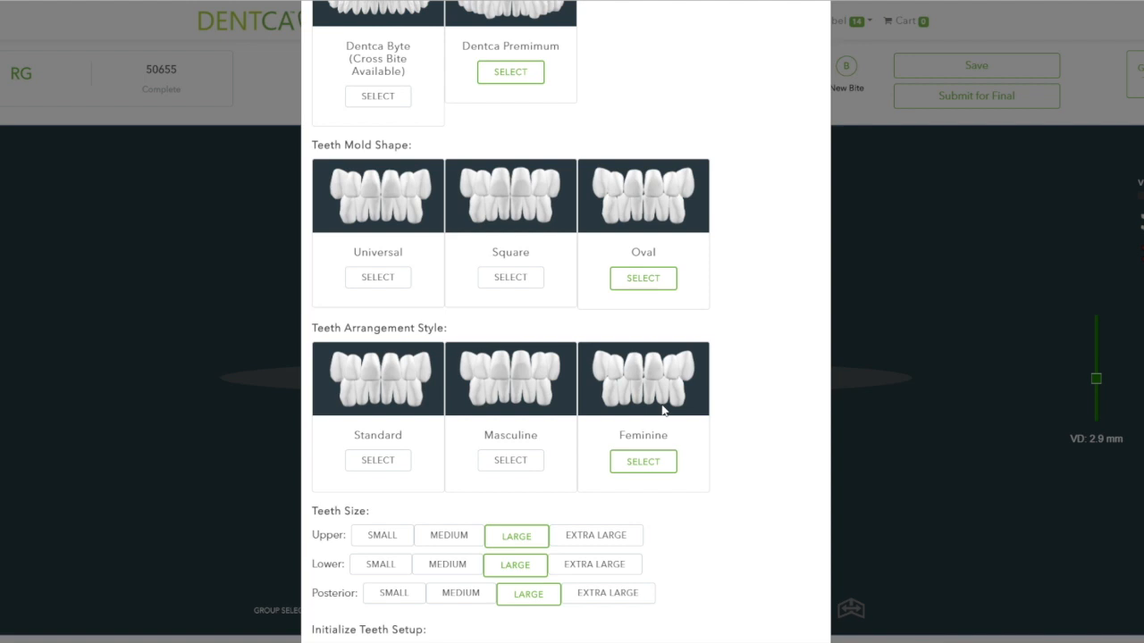
{"action": "scroll", "coordinate": [619, 435], "scroll_direction": "down", "scroll_amount": 2}
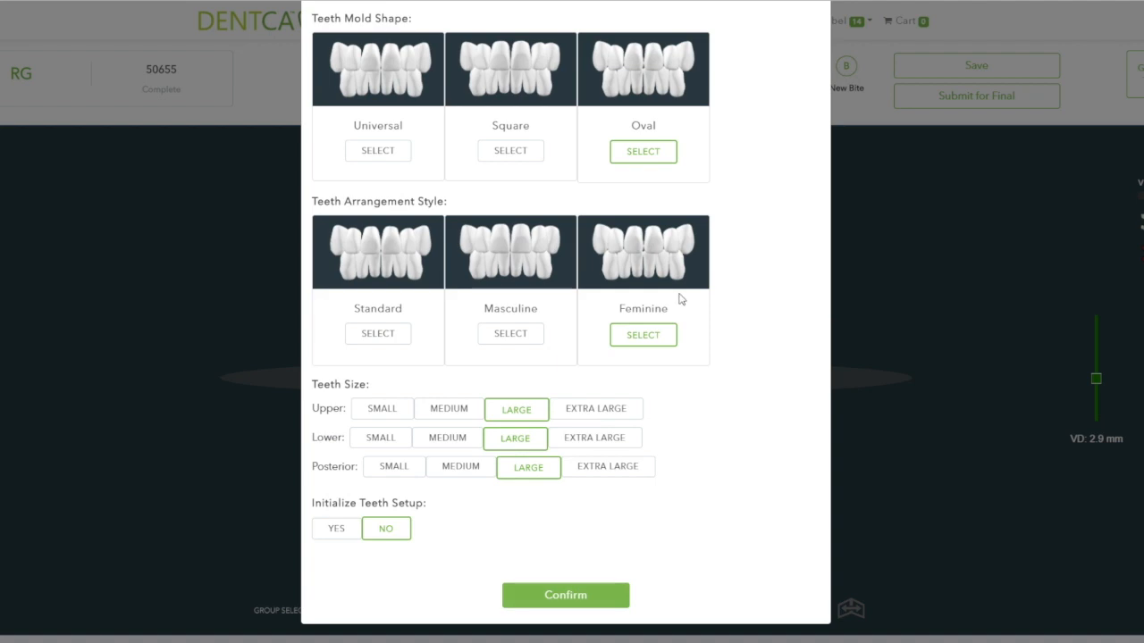
{"action": "scroll", "coordinate": [797, 141], "scroll_direction": "up", "scroll_amount": 5}
{"action": "left_click", "coordinate": [809, 34]}
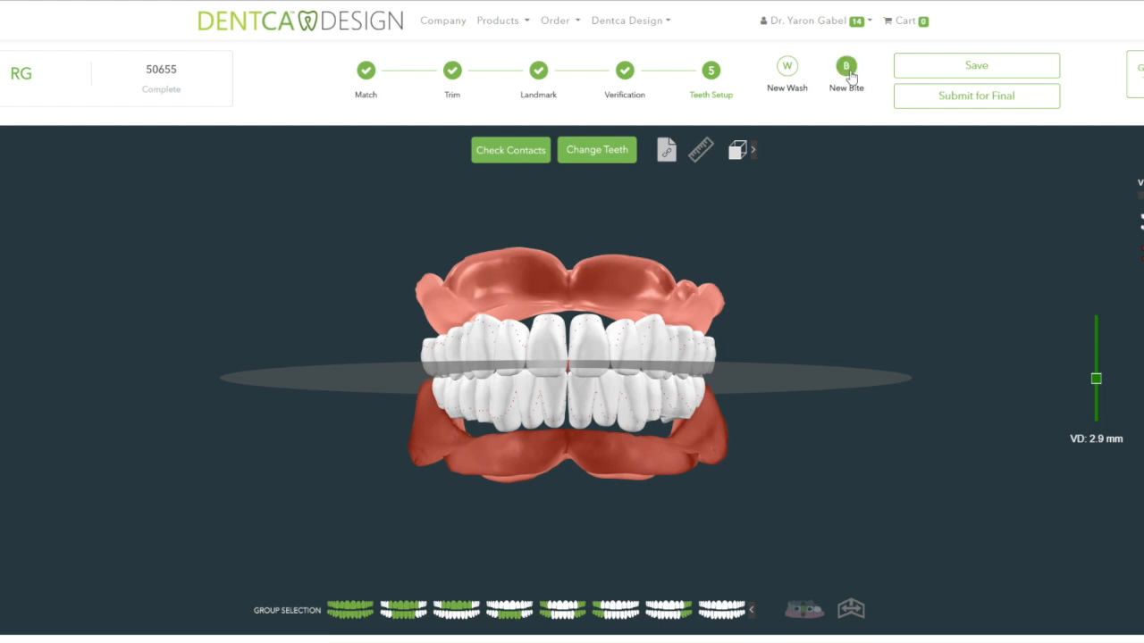
- Start a new wash, leave without saving, and upload the maxillary STL as the Upper Wash
{"action": "left_click", "coordinate": [788, 72]}
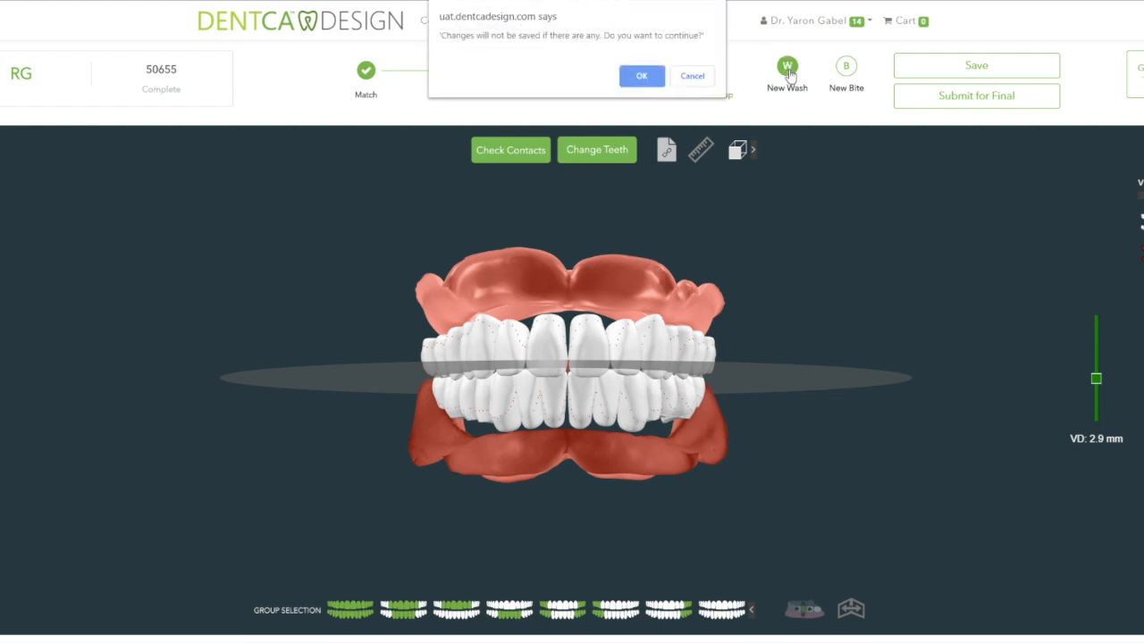
{"action": "left_click", "coordinate": [641, 77]}
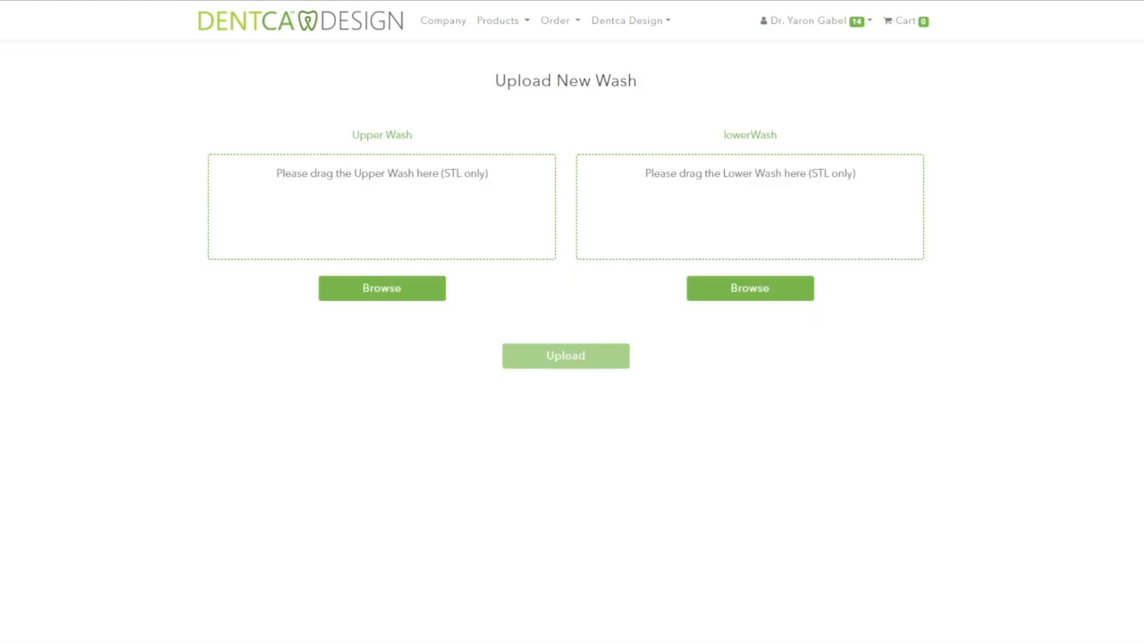
{"action": "left_click_drag", "start_coordinate": [572, 642], "coordinate": [401, 227]}
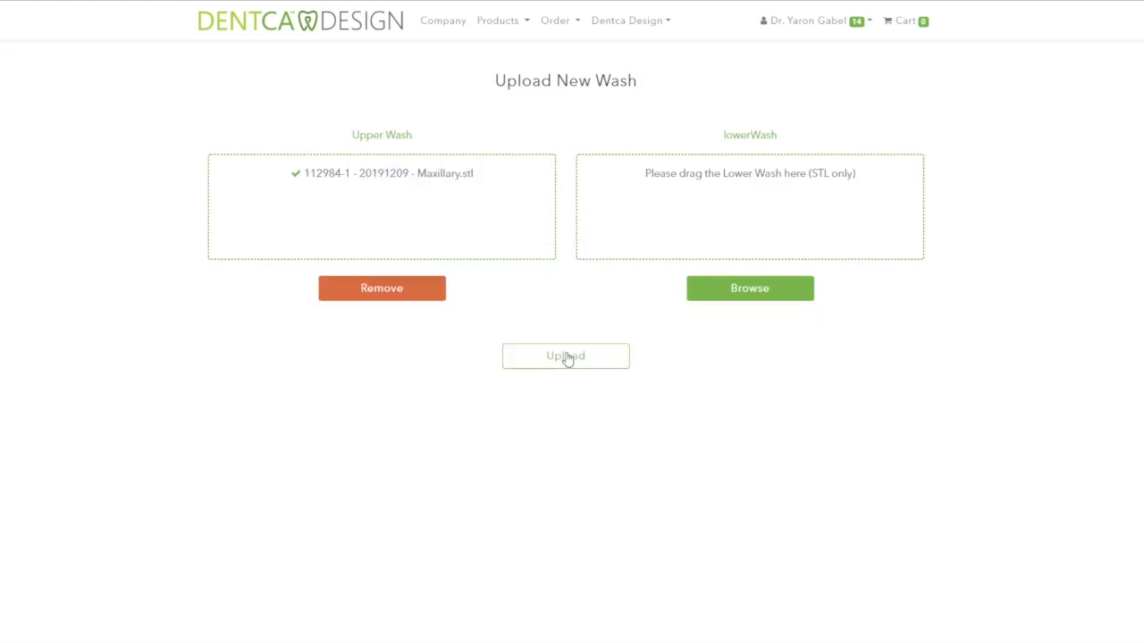
{"action": "left_click", "coordinate": [565, 356]}
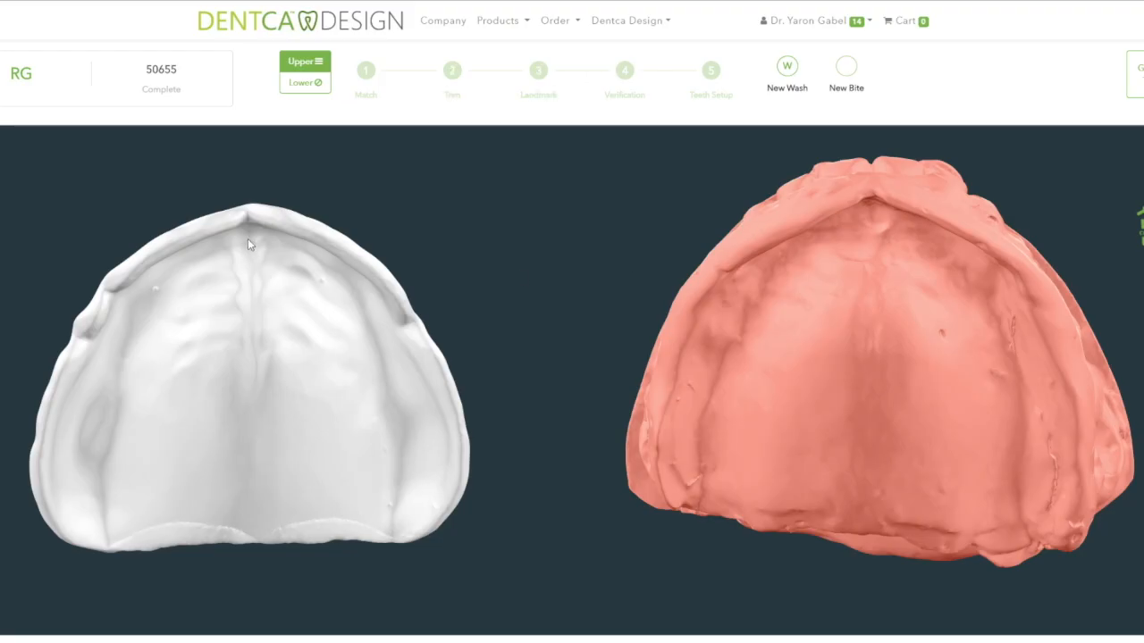
- Match three points between wash scan and existing model, submit, and accept the upper alignment
{"action": "left_click", "coordinate": [250, 238]}
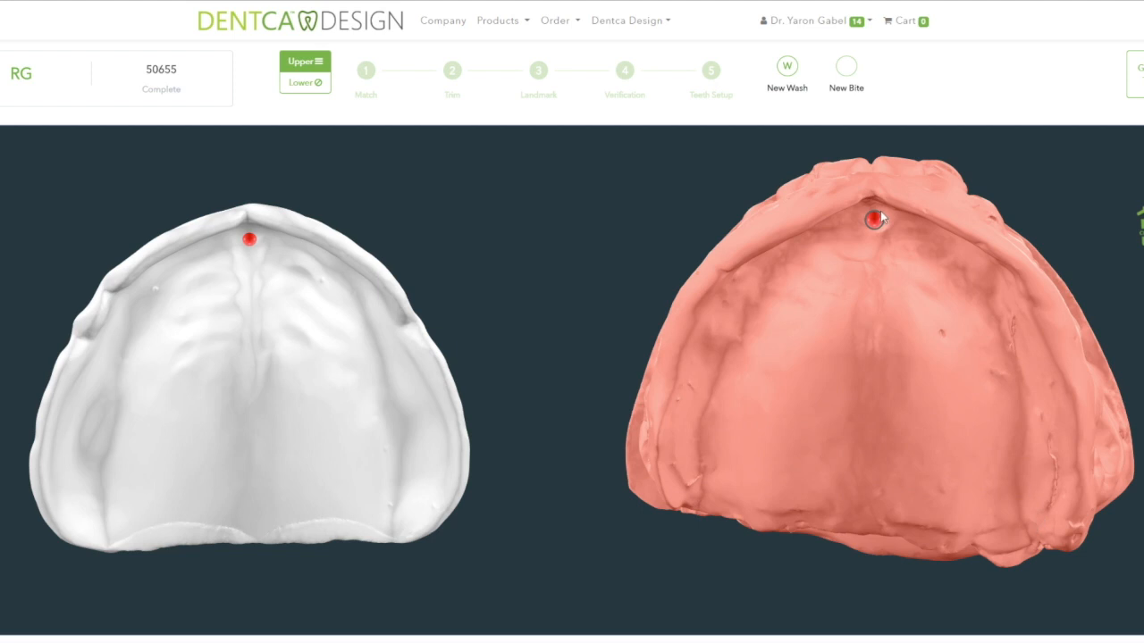
{"action": "left_click", "coordinate": [1036, 514]}
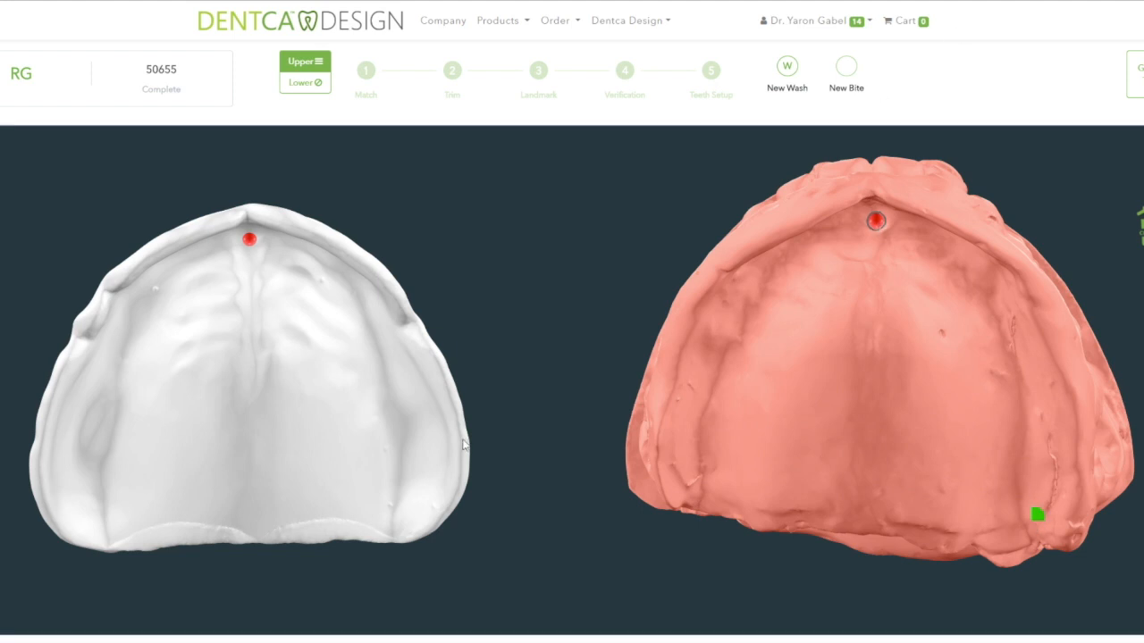
{"action": "left_click", "coordinate": [395, 518]}
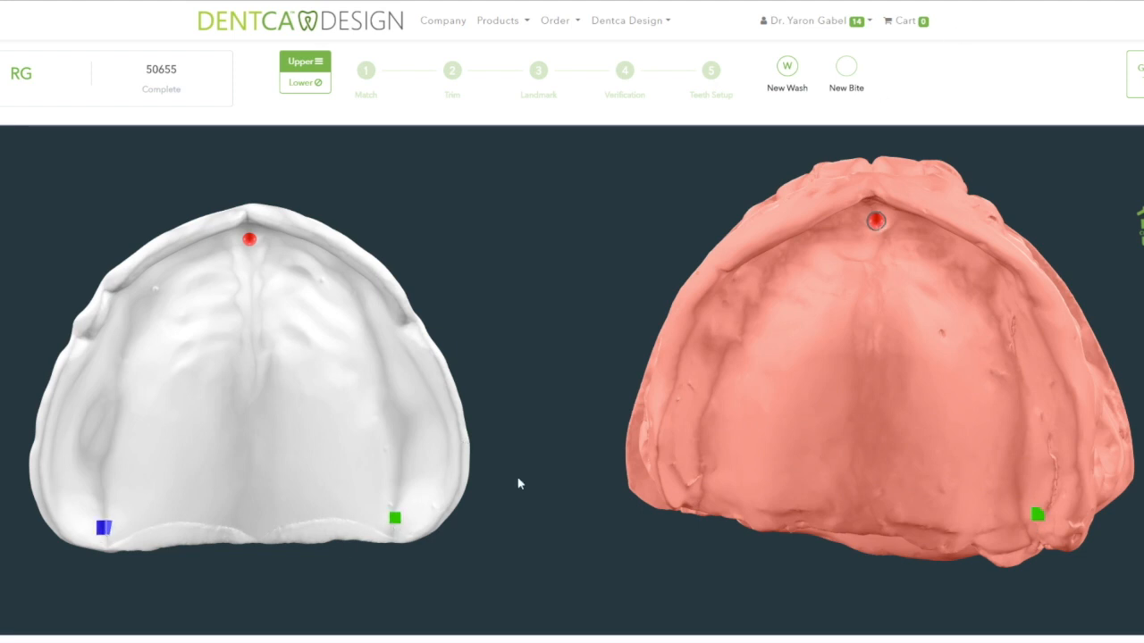
{"action": "left_click", "coordinate": [699, 487]}
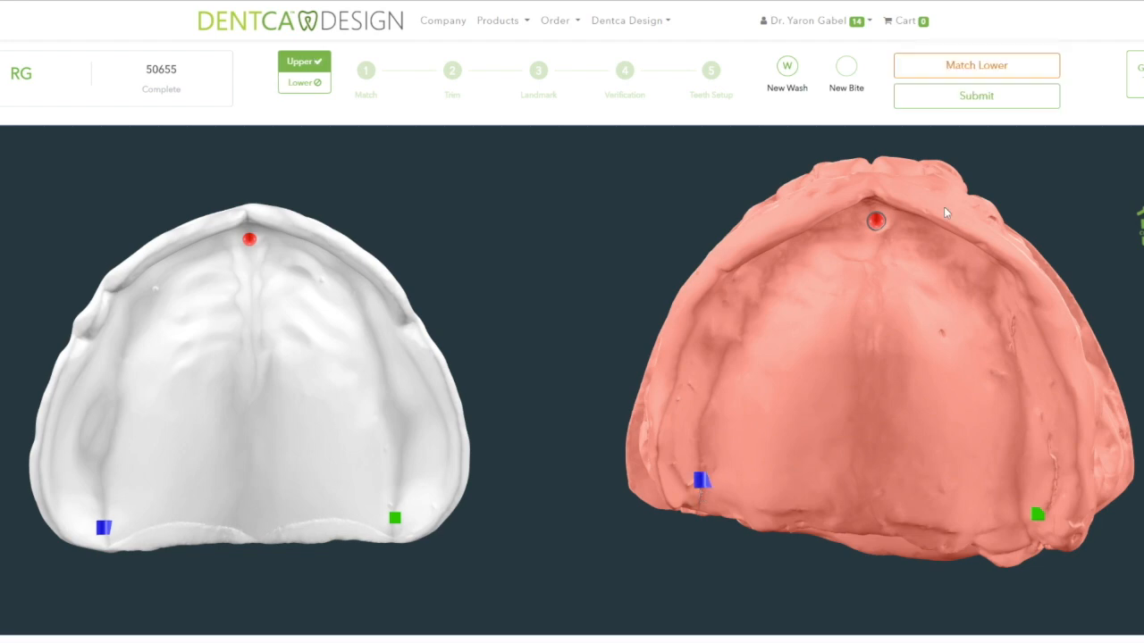
{"action": "left_click", "coordinate": [983, 95]}
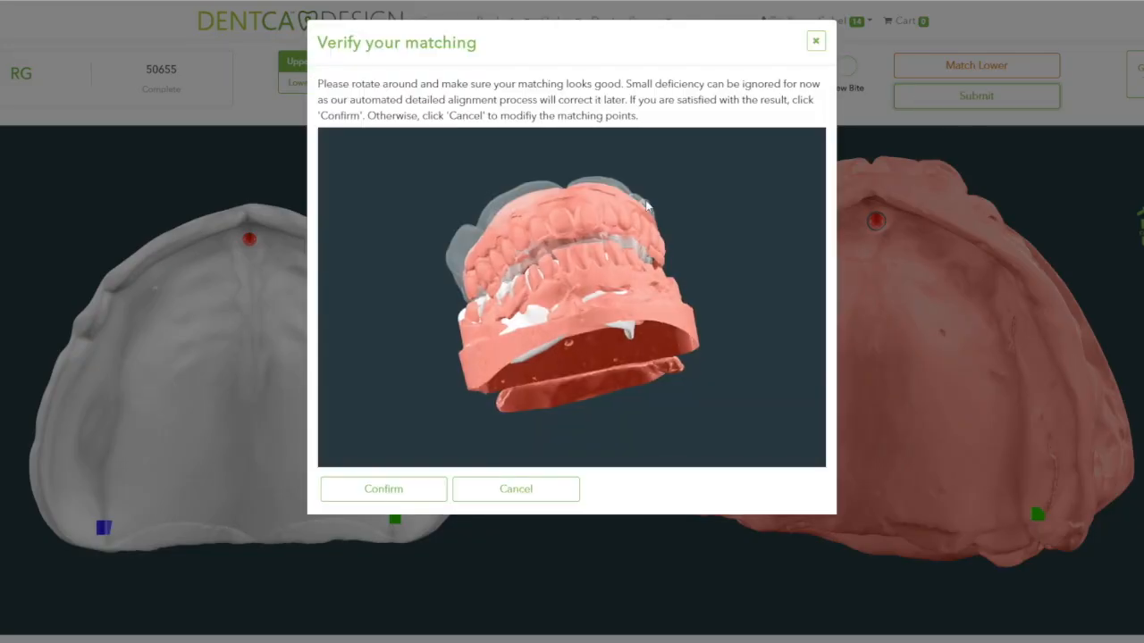
{"action": "left_click_drag", "start_coordinate": [603, 356], "coordinate": [661, 444]}
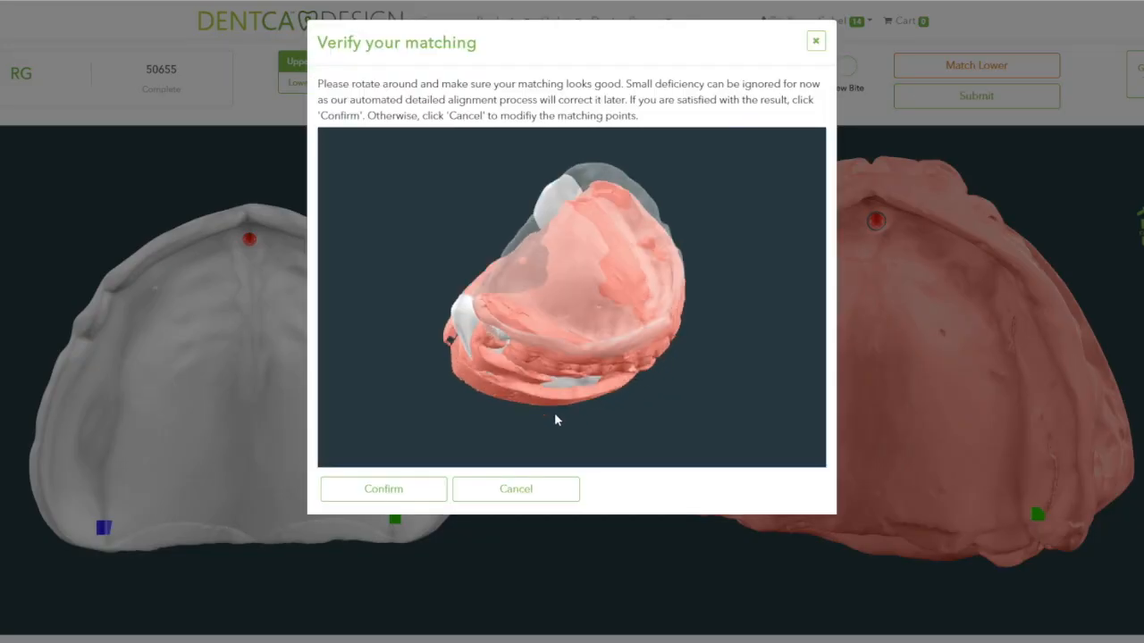
{"action": "left_click", "coordinate": [419, 493]}
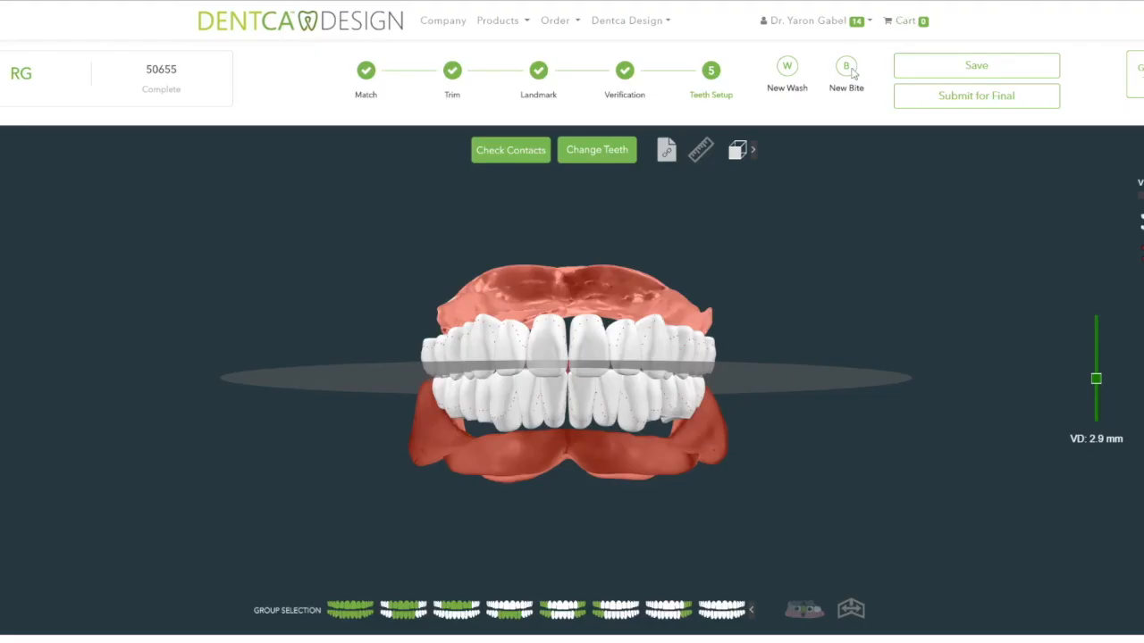
{"action": "left_click", "coordinate": [875, 77]}
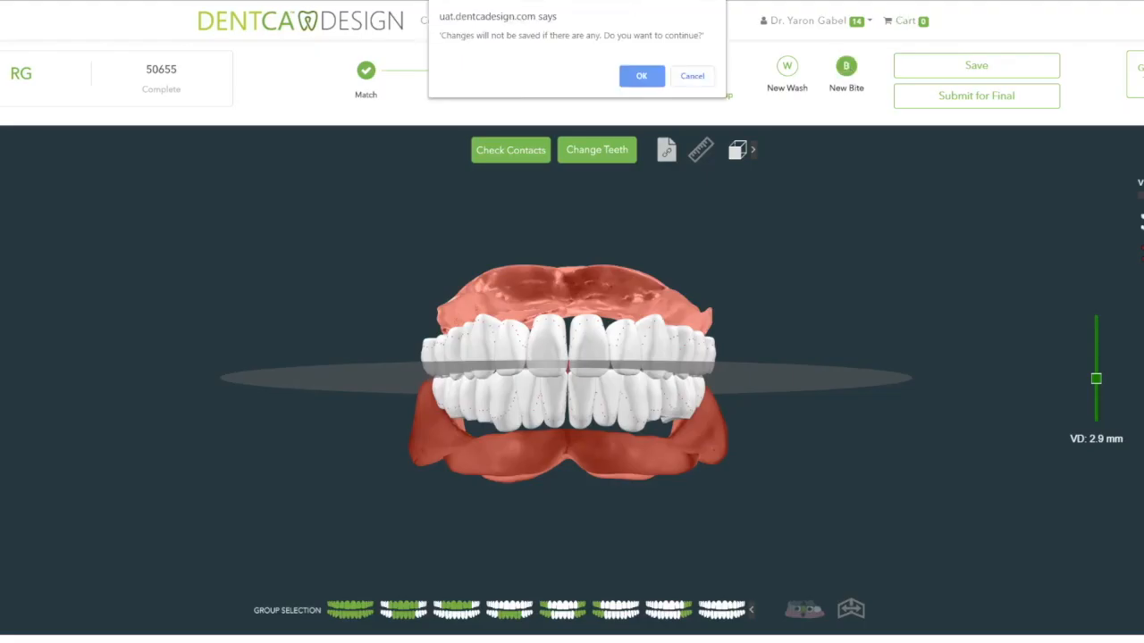
- Leave the editor without saving and upload the new bite scan STL file
{"action": "left_click", "coordinate": [642, 77]}
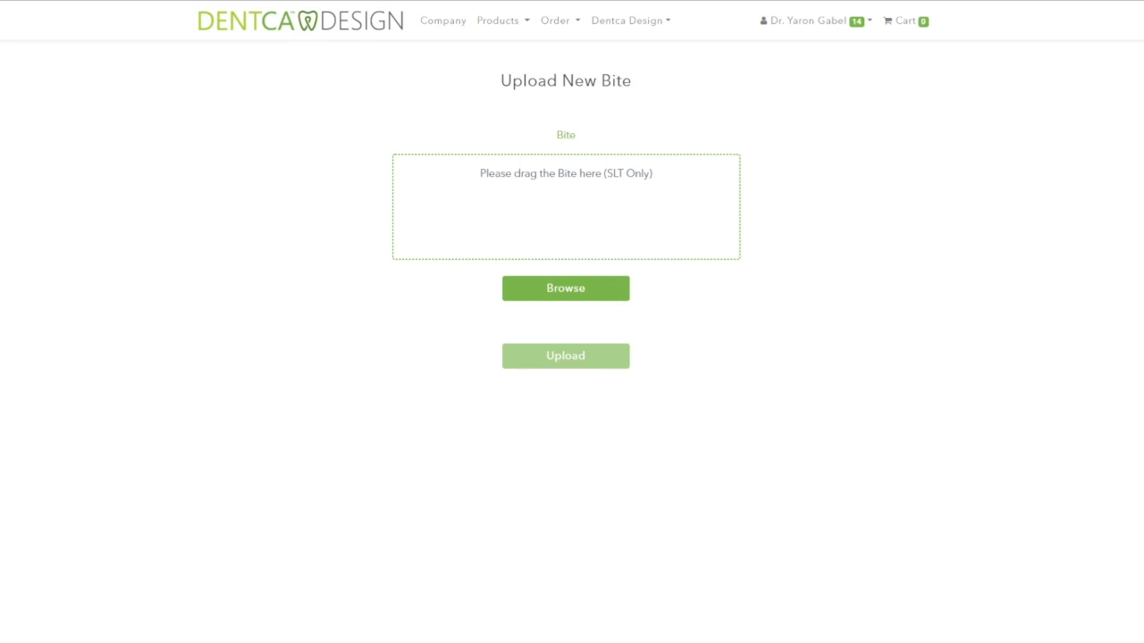
{"action": "left_click_drag", "start_coordinate": [1107, 162], "coordinate": [602, 229]}
{"action": "left_click", "coordinate": [610, 356]}
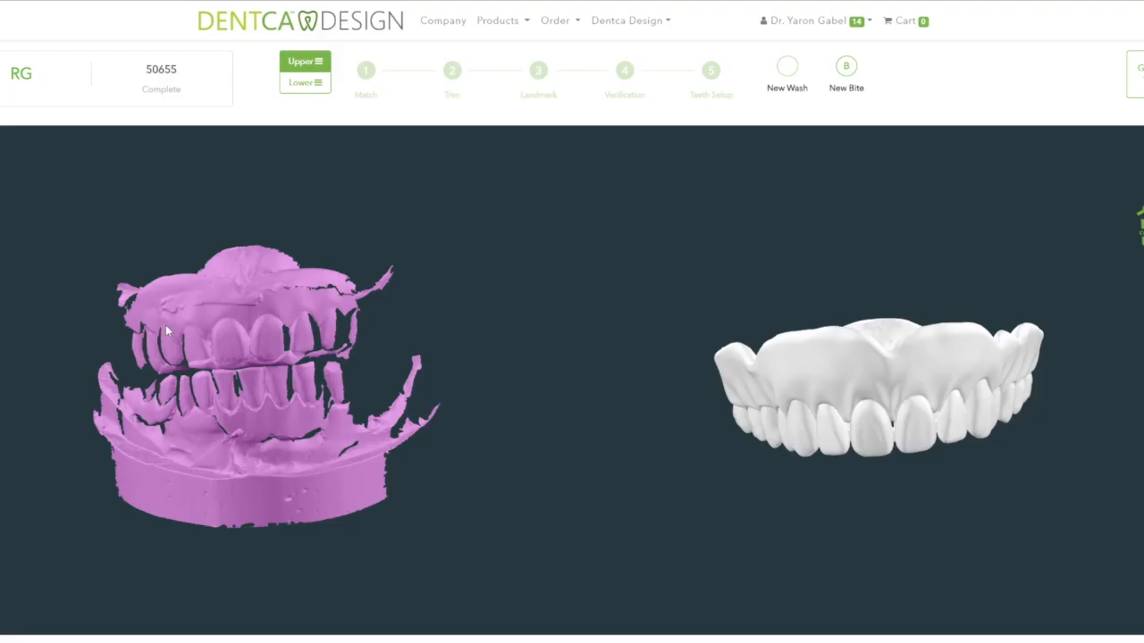
- Match the new bite to the upper and lower teeth with two points each, then accept the alignment
{"action": "left_click", "coordinate": [890, 414]}
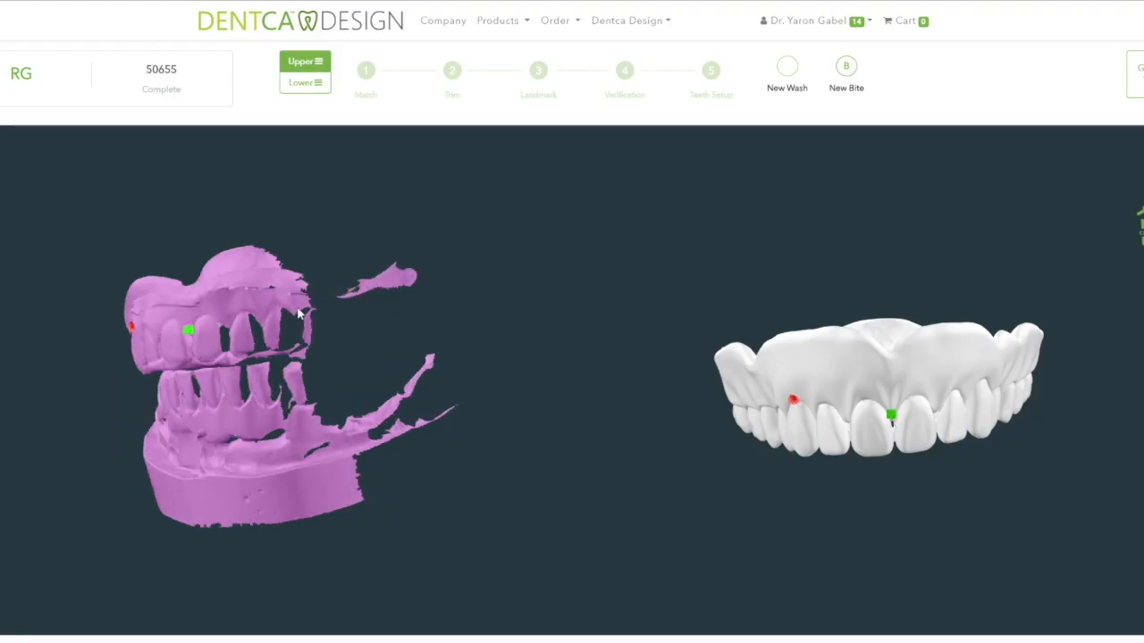
{"action": "left_click", "coordinate": [898, 386]}
{"action": "left_click", "coordinate": [982, 75]}
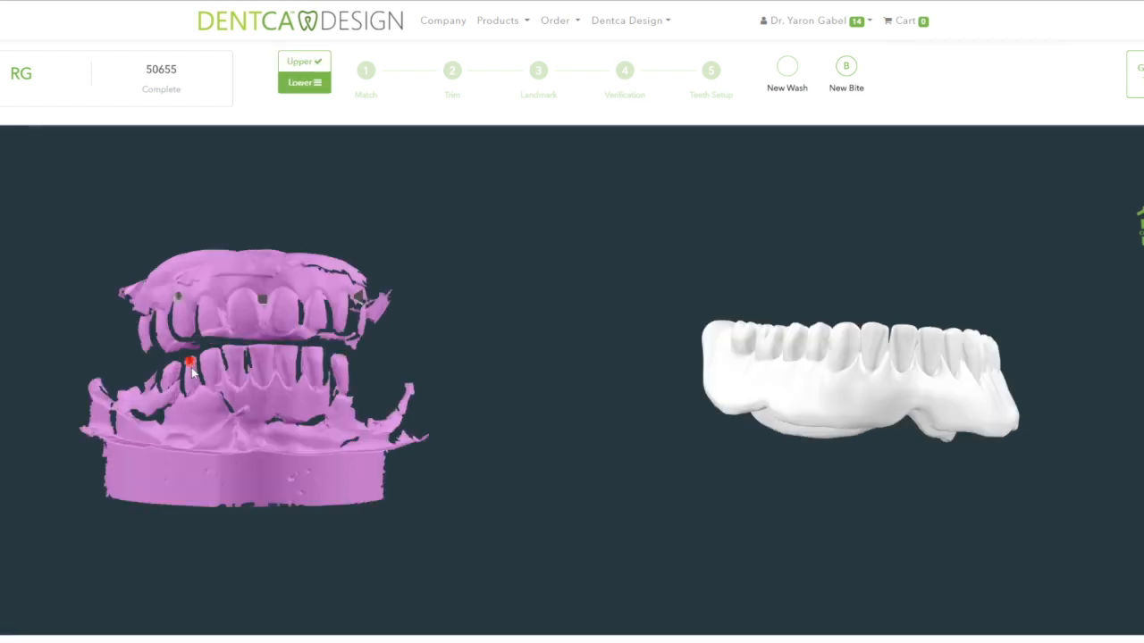
{"action": "left_click", "coordinate": [922, 361]}
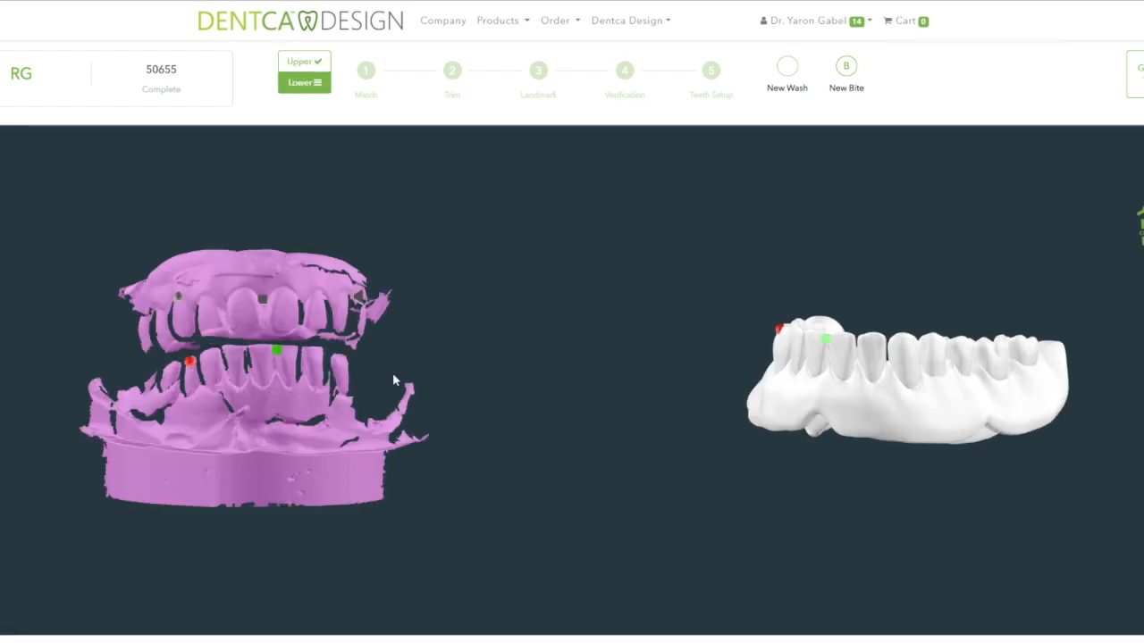
{"action": "left_click", "coordinate": [905, 345]}
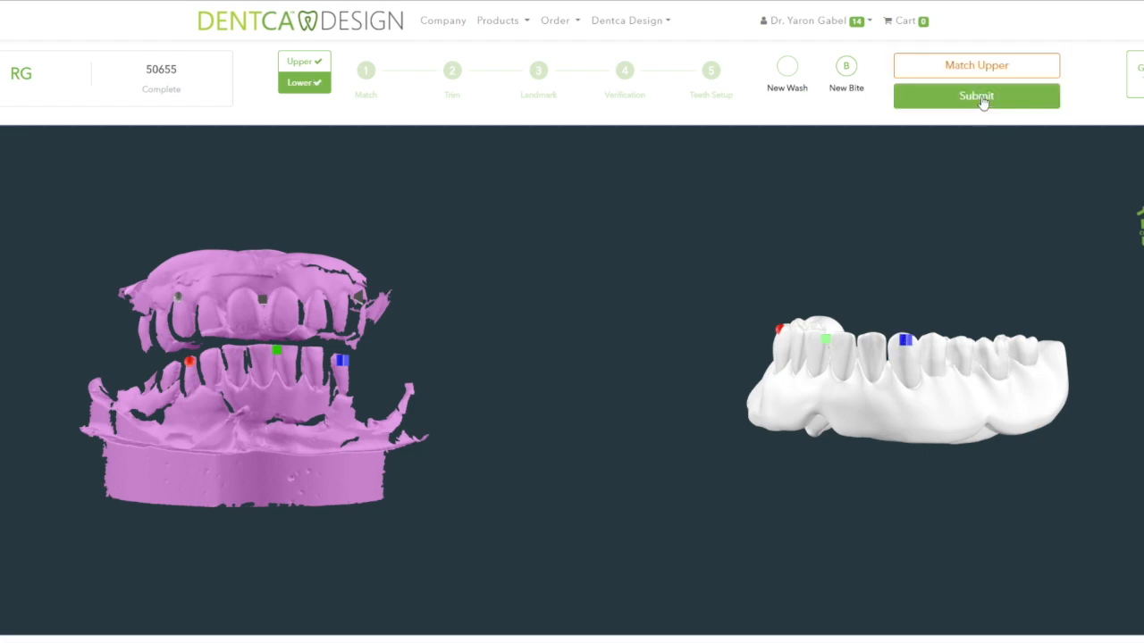
{"action": "left_click", "coordinate": [979, 97]}
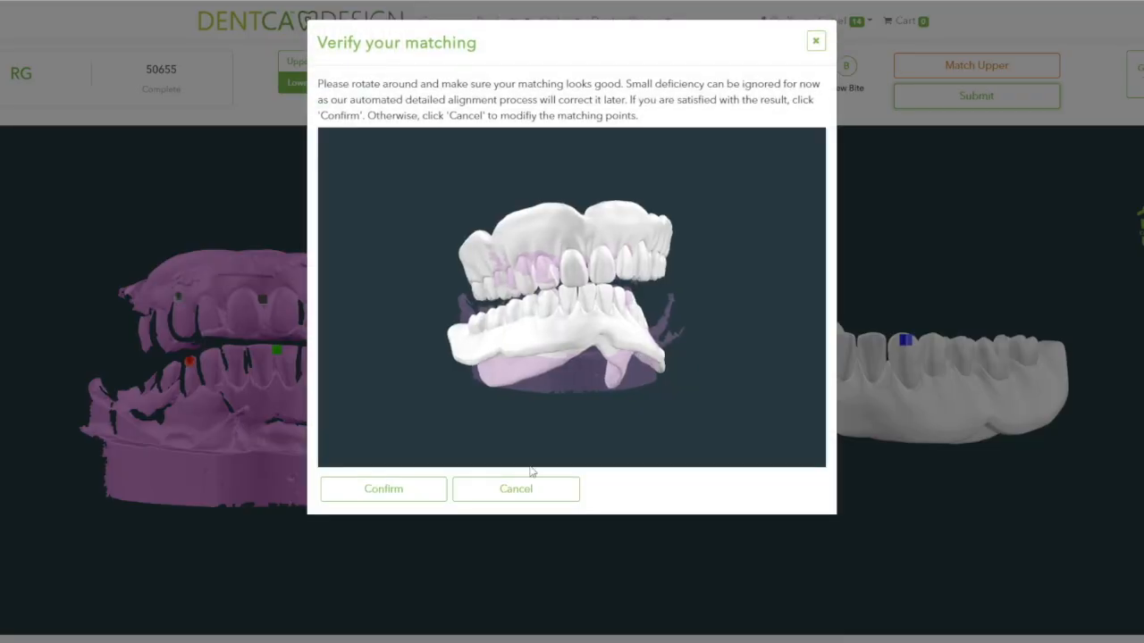
{"action": "left_click", "coordinate": [385, 496]}
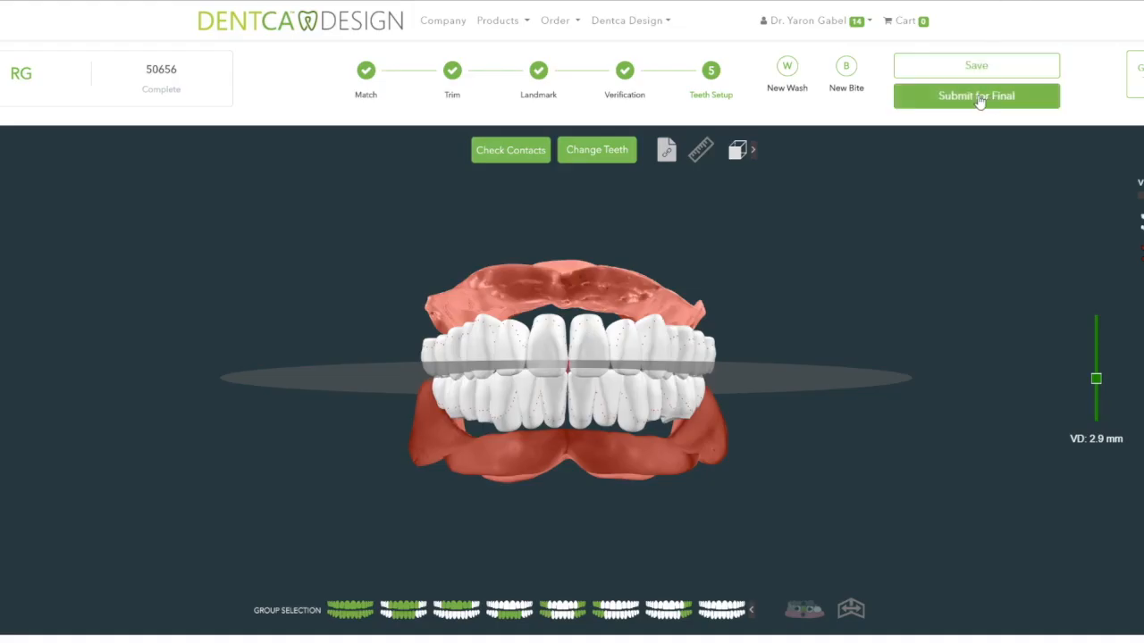
- Submit the revised case 50656 design for final generation and confirm
{"action": "left_click", "coordinate": [977, 97]}
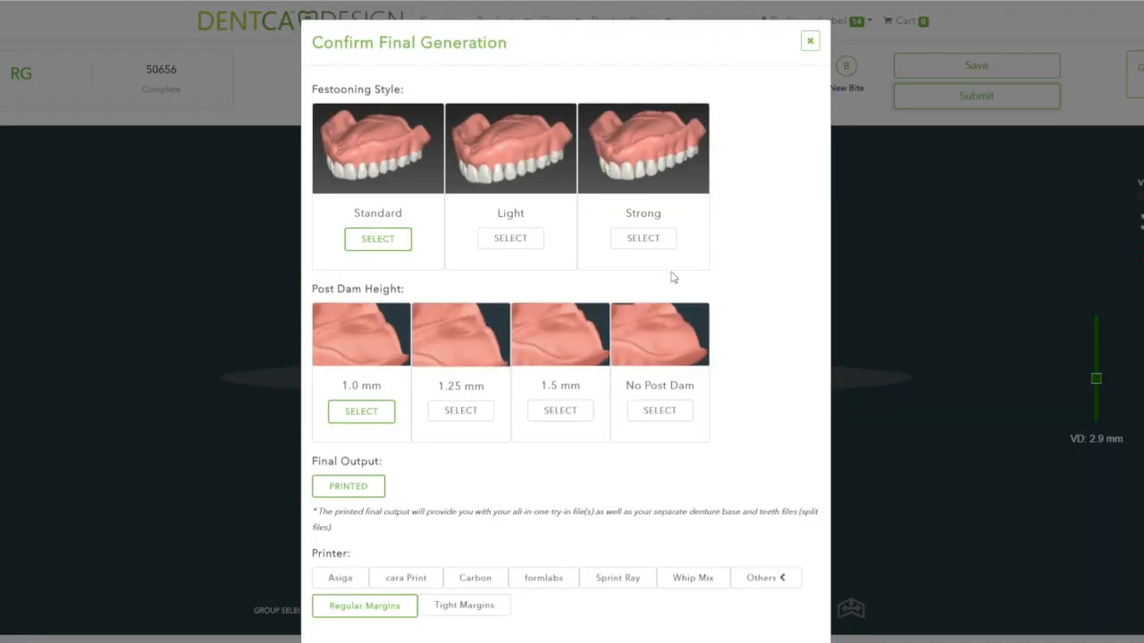
{"action": "scroll", "coordinate": [655, 285], "scroll_direction": "down", "scroll_amount": 2}
{"action": "left_click", "coordinate": [541, 594]}
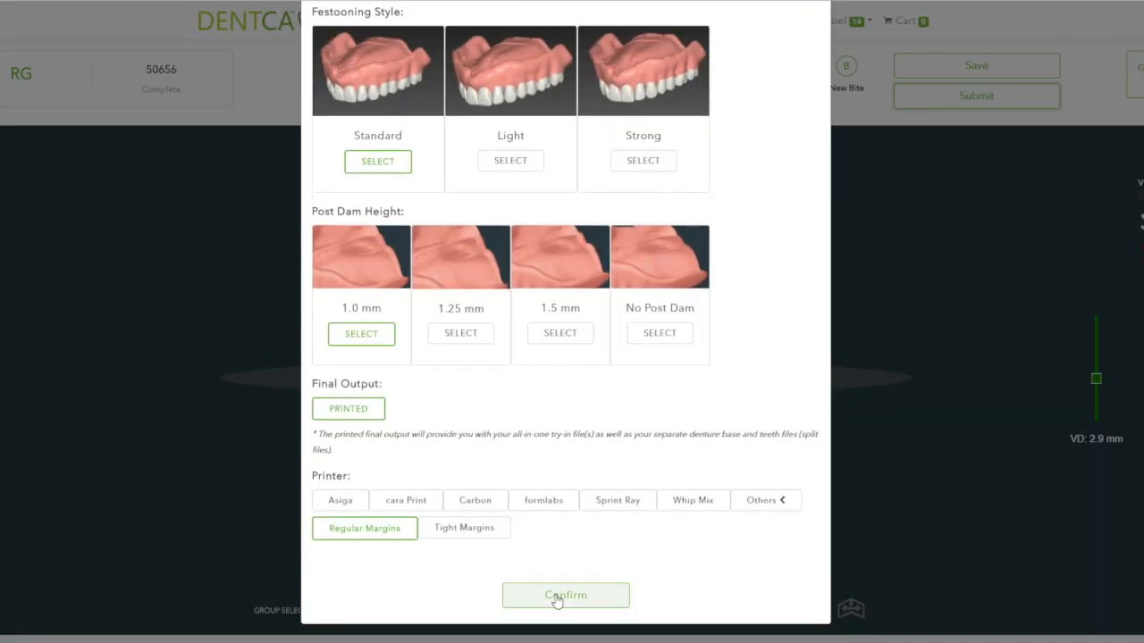